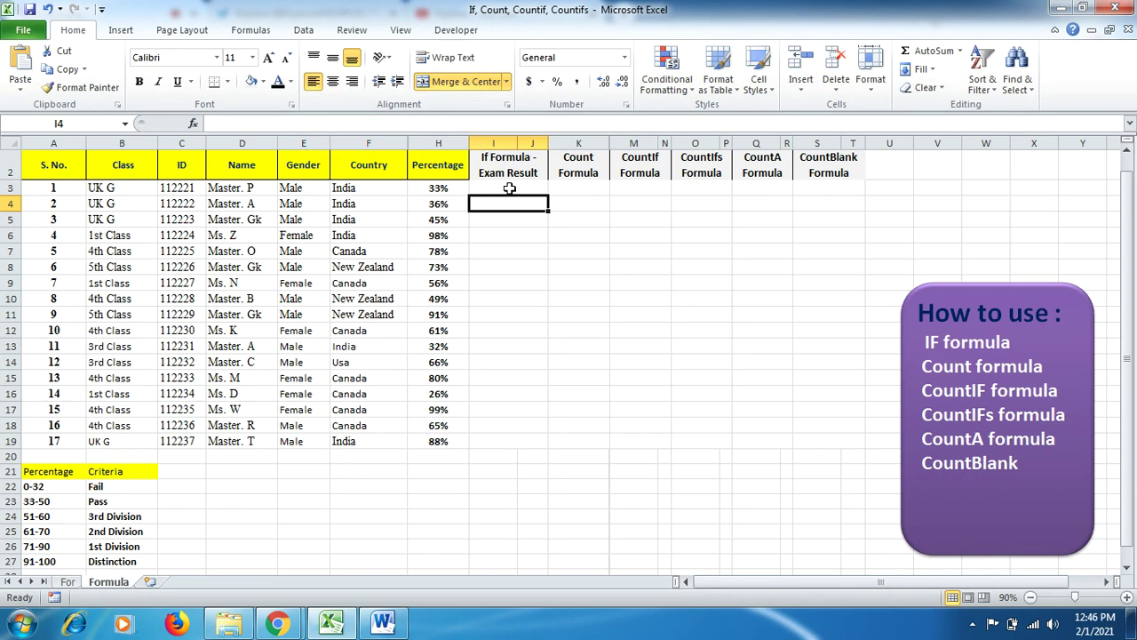
- Review the student records, the Percentage column, and the percentage criteria table below them
{"action": "left_click_drag", "start_coordinate": [64, 190], "coordinate": [419, 435]}
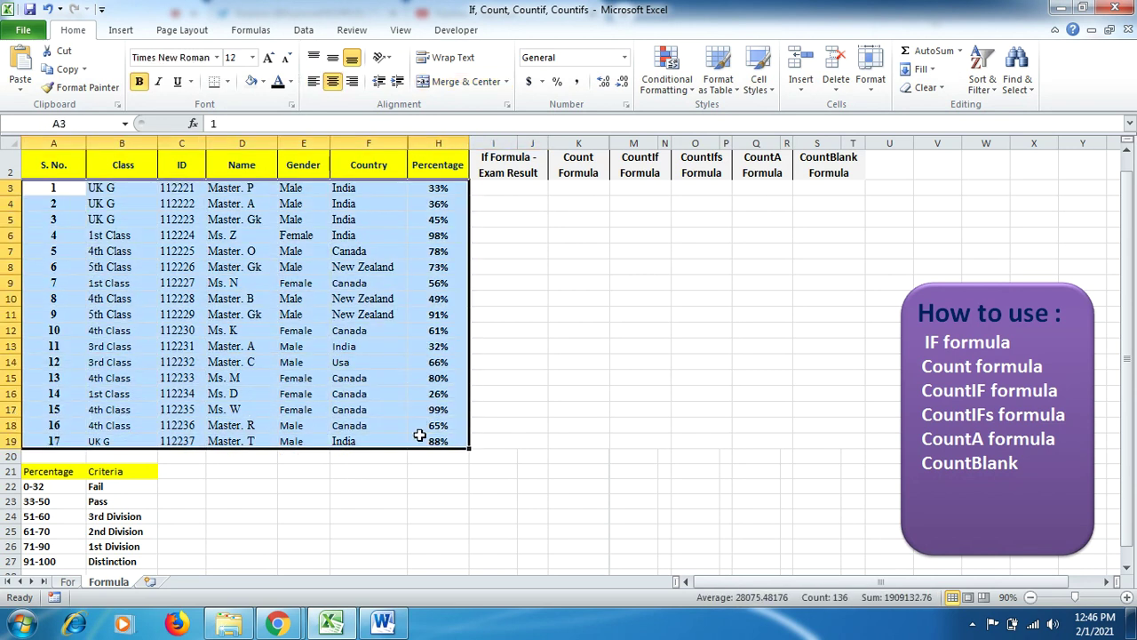
{"action": "left_click", "coordinate": [441, 188]}
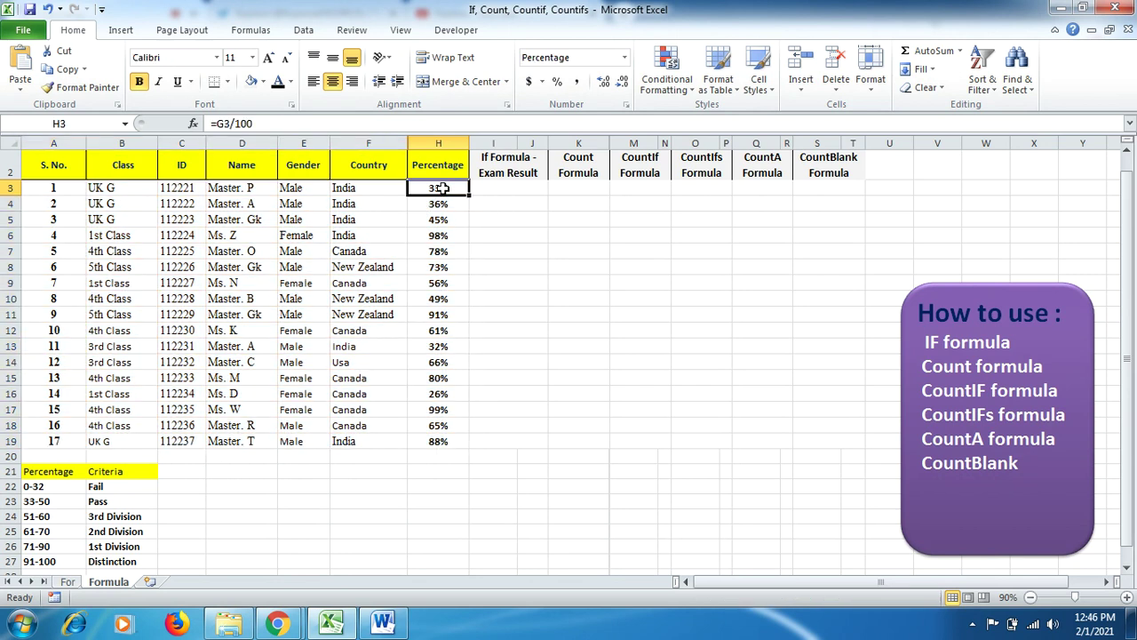
{"action": "left_click_drag", "start_coordinate": [442, 188], "coordinate": [453, 443]}
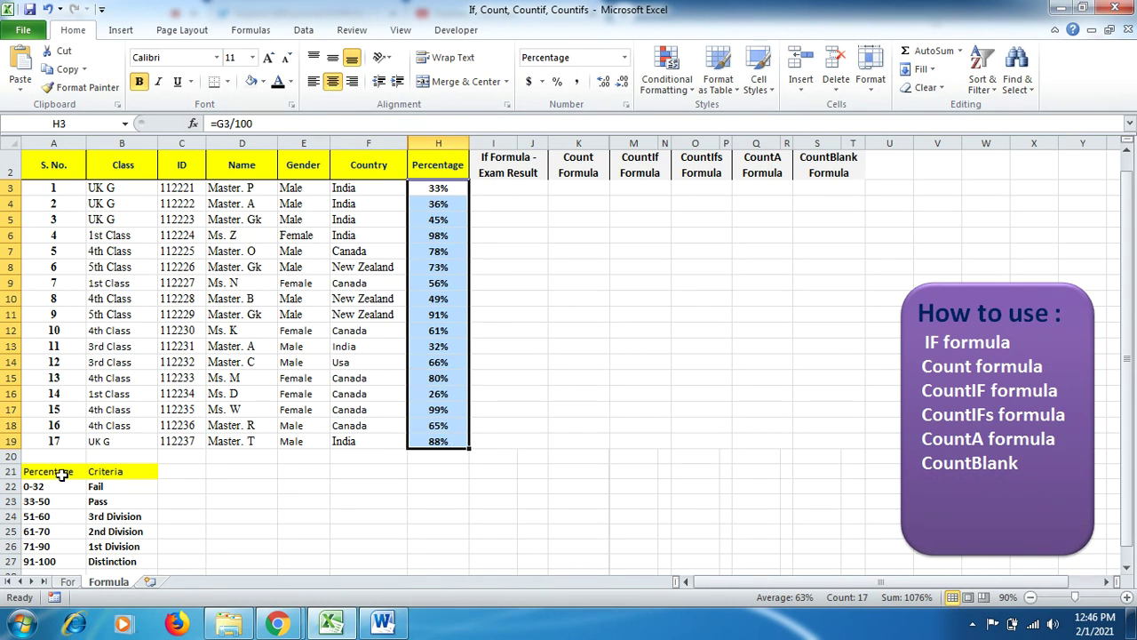
{"action": "left_click_drag", "start_coordinate": [58, 473], "coordinate": [98, 555]}
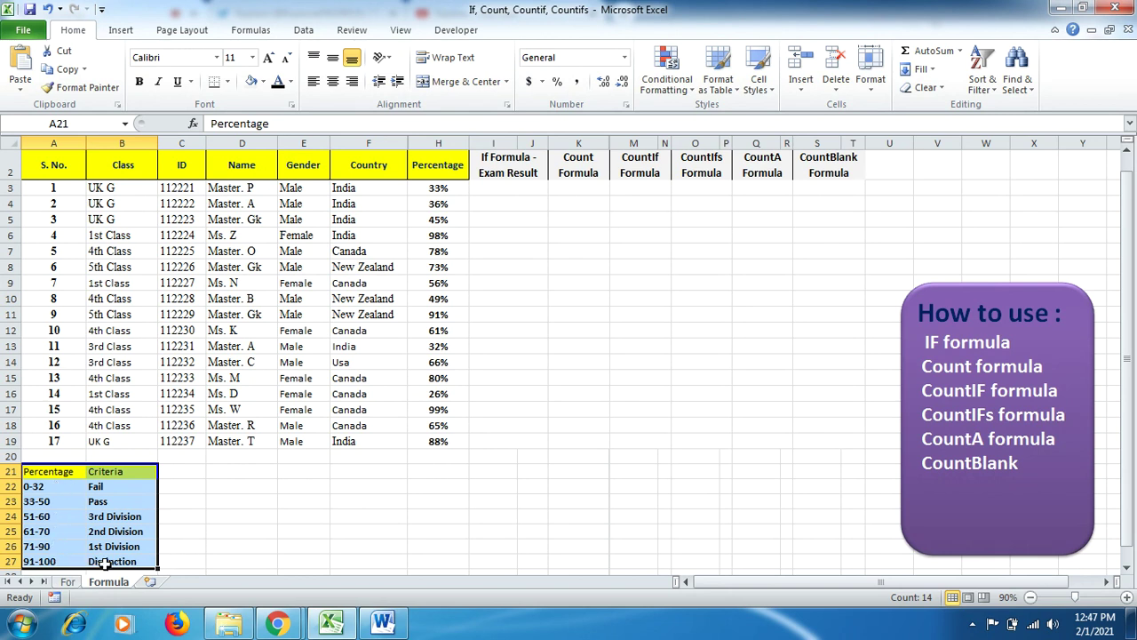
{"action": "left_click_drag", "start_coordinate": [133, 486], "coordinate": [144, 446]}
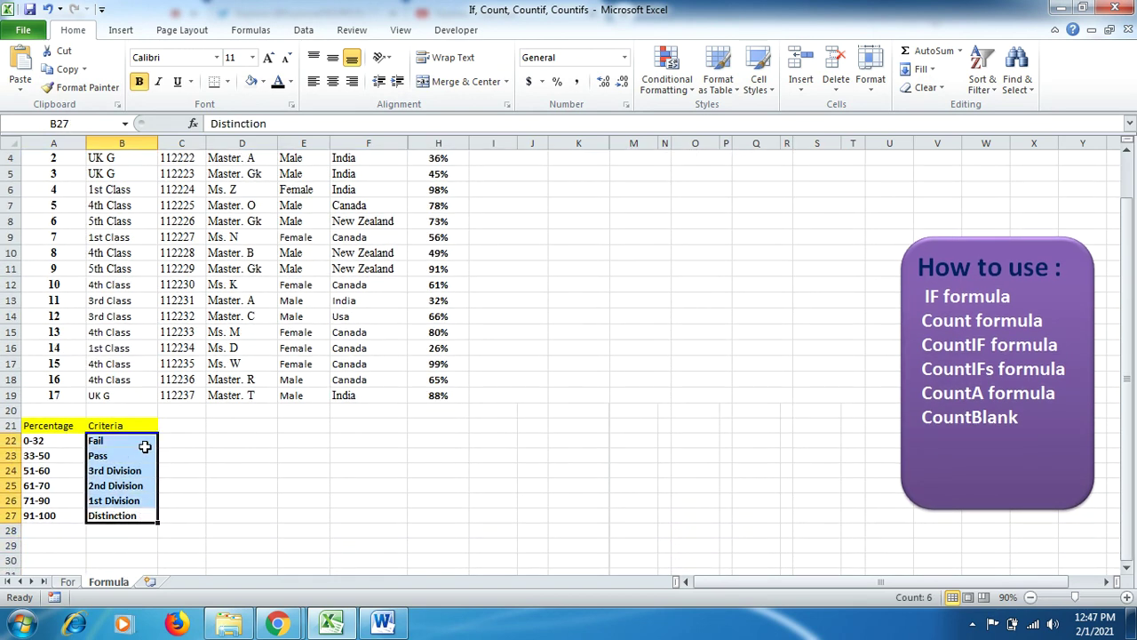
{"action": "left_click_drag", "start_coordinate": [1126, 391], "coordinate": [1127, 333]}
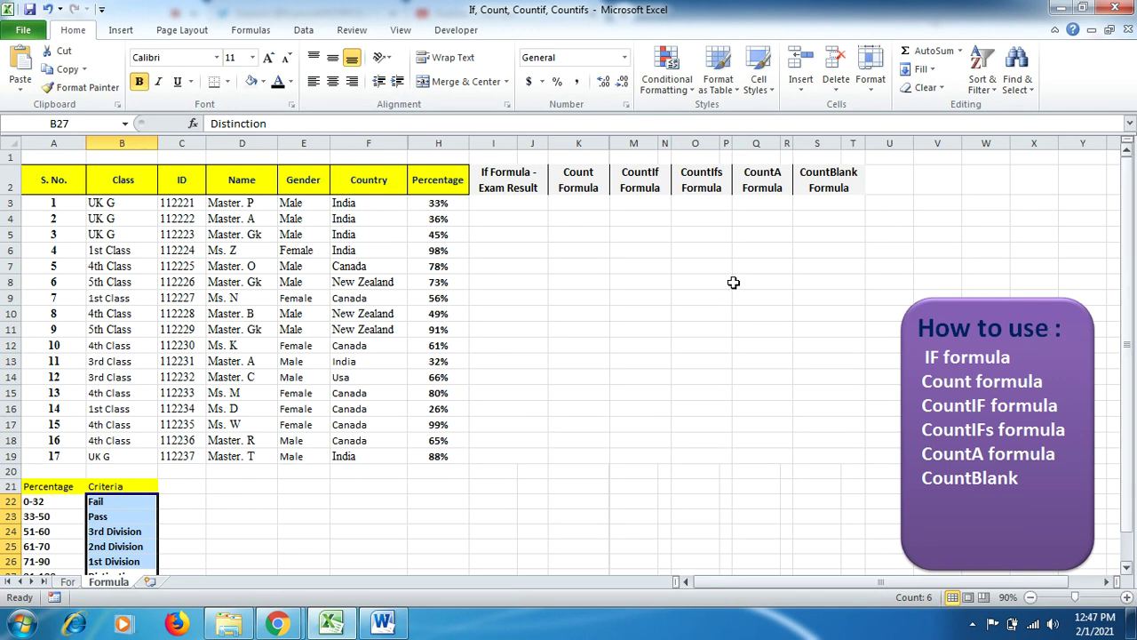
- Start an IF formula in cell I3 that returns "Fail" when H3<33
{"action": "left_click_drag", "start_coordinate": [514, 205], "coordinate": [450, 203]}
{"action": "left_click", "coordinate": [494, 205]}
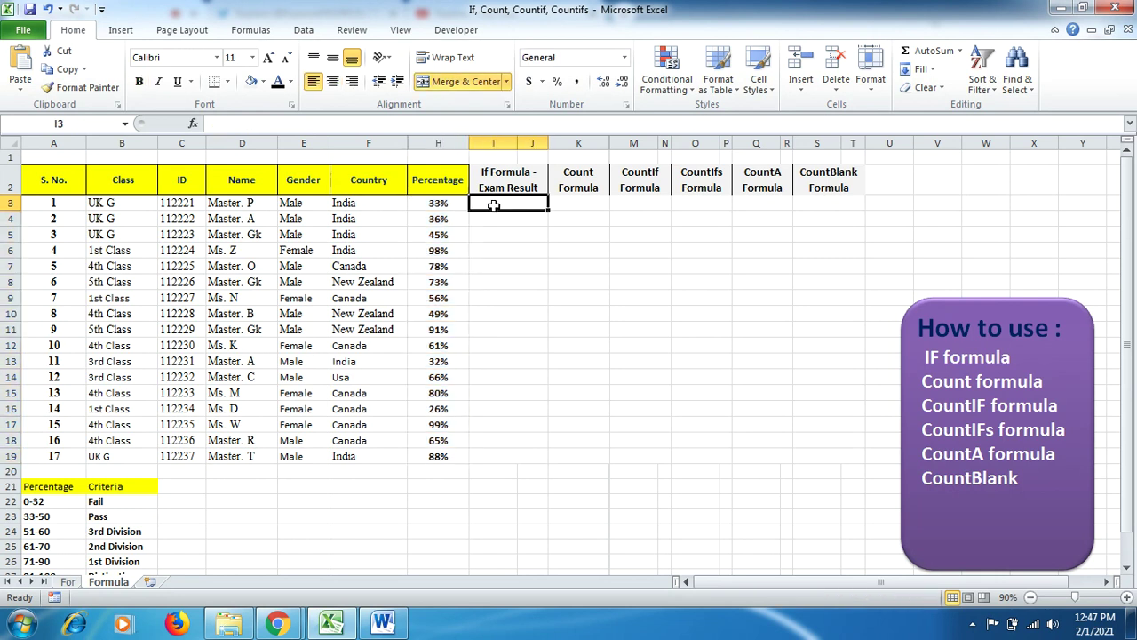
{"action": "type", "text": "="}
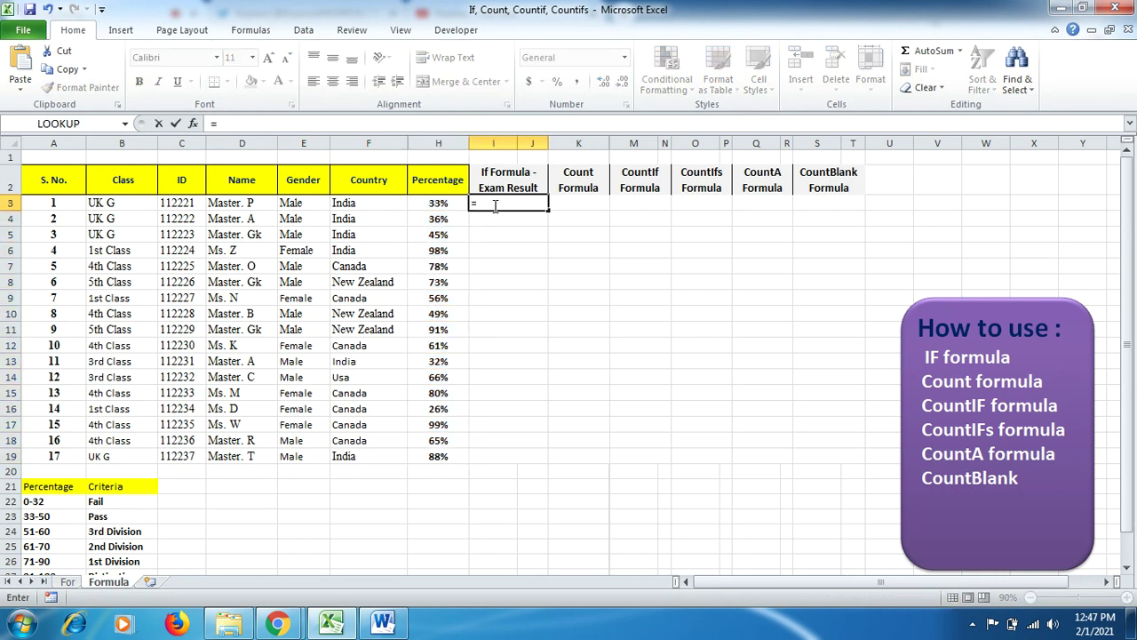
{"action": "type", "text": "if"}
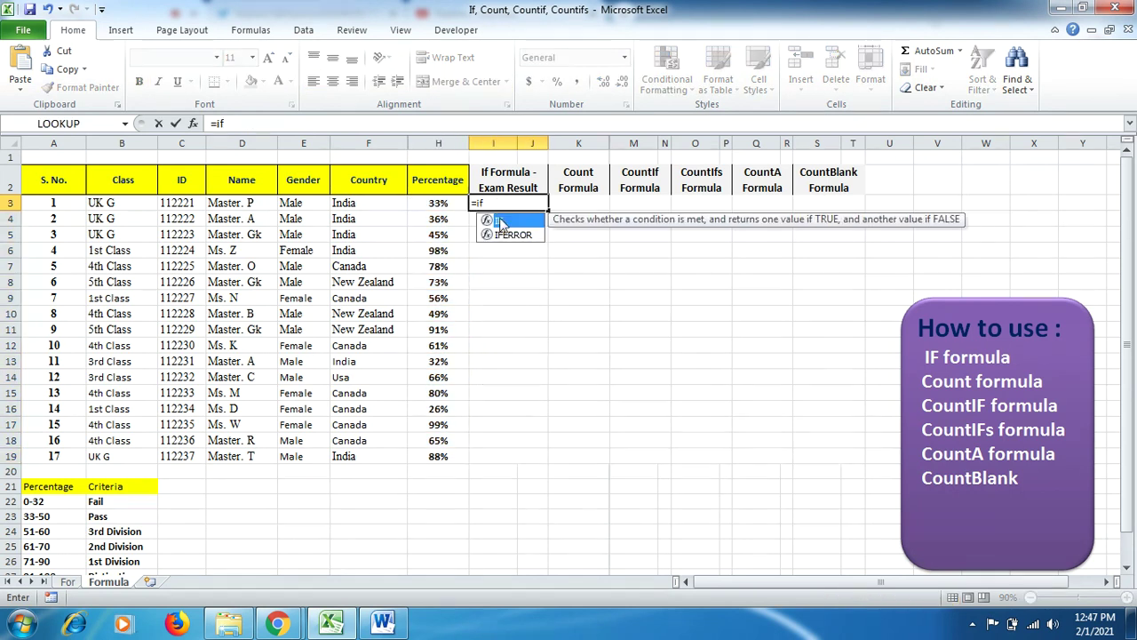
{"action": "double_click", "coordinate": [504, 222]}
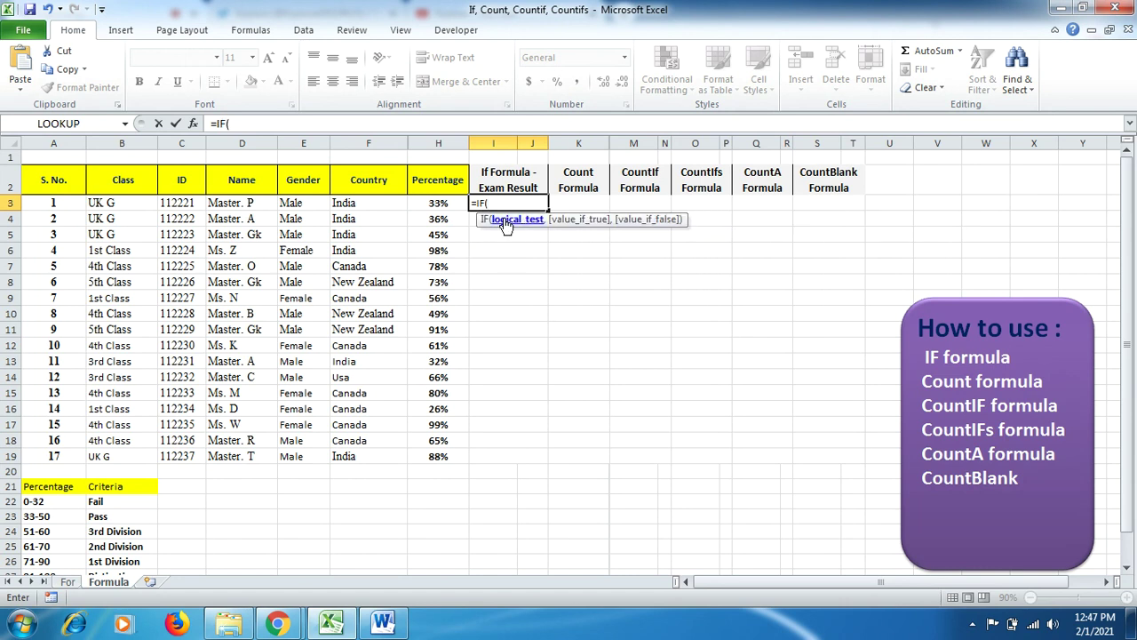
{"action": "left_click_drag", "start_coordinate": [503, 222], "coordinate": [232, 164]}
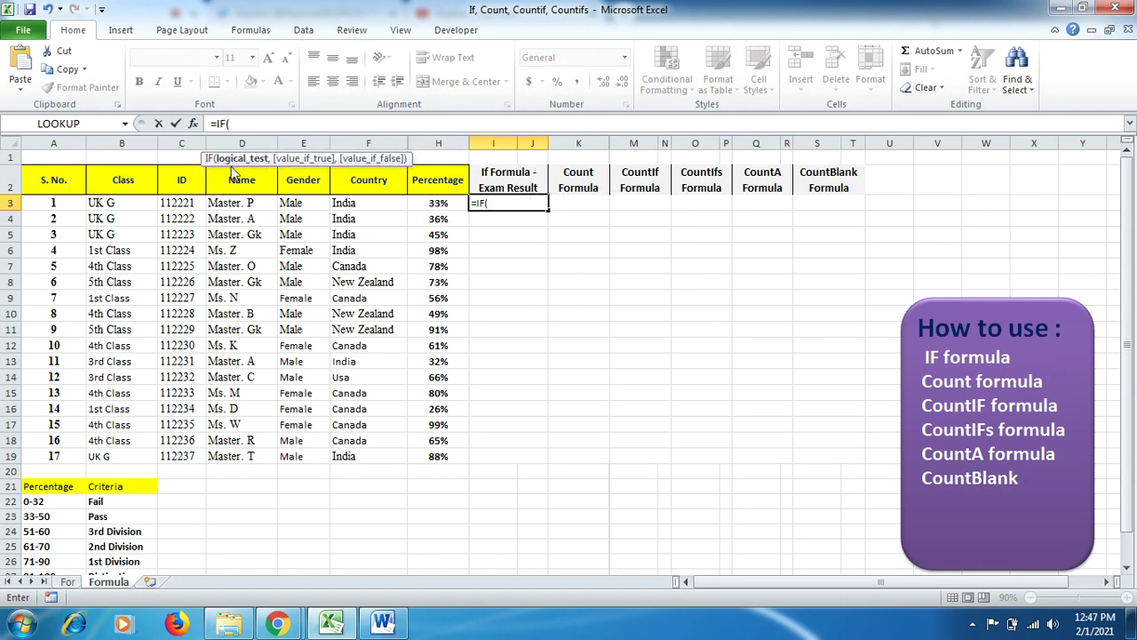
{"action": "left_click", "coordinate": [247, 124]}
{"action": "left_click", "coordinate": [436, 204]}
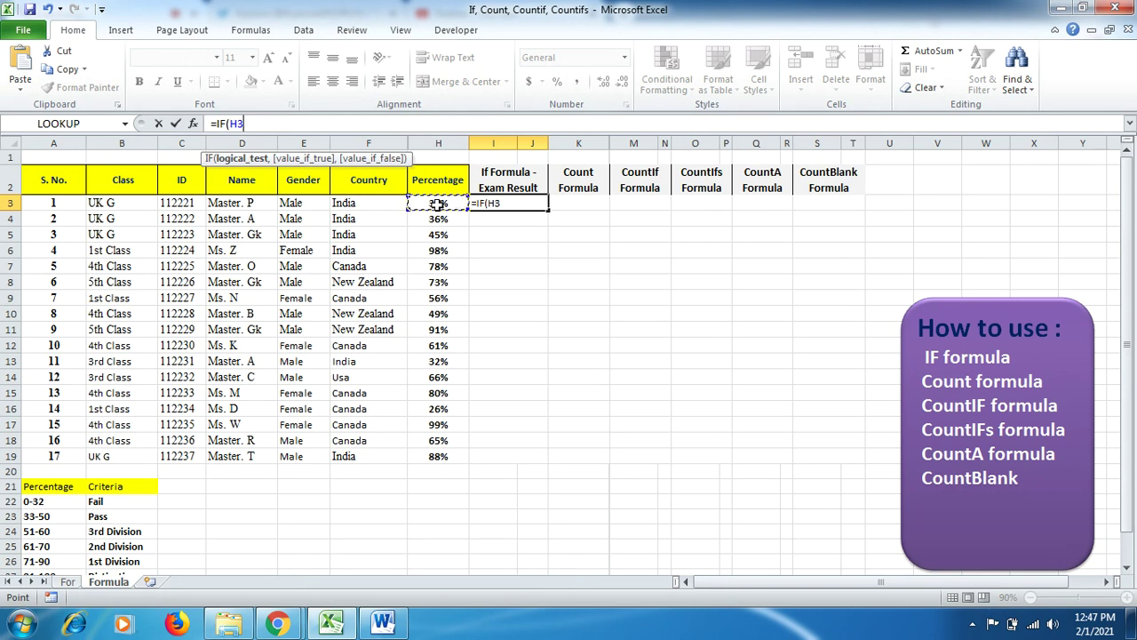
{"action": "type", "text": "<33,"}
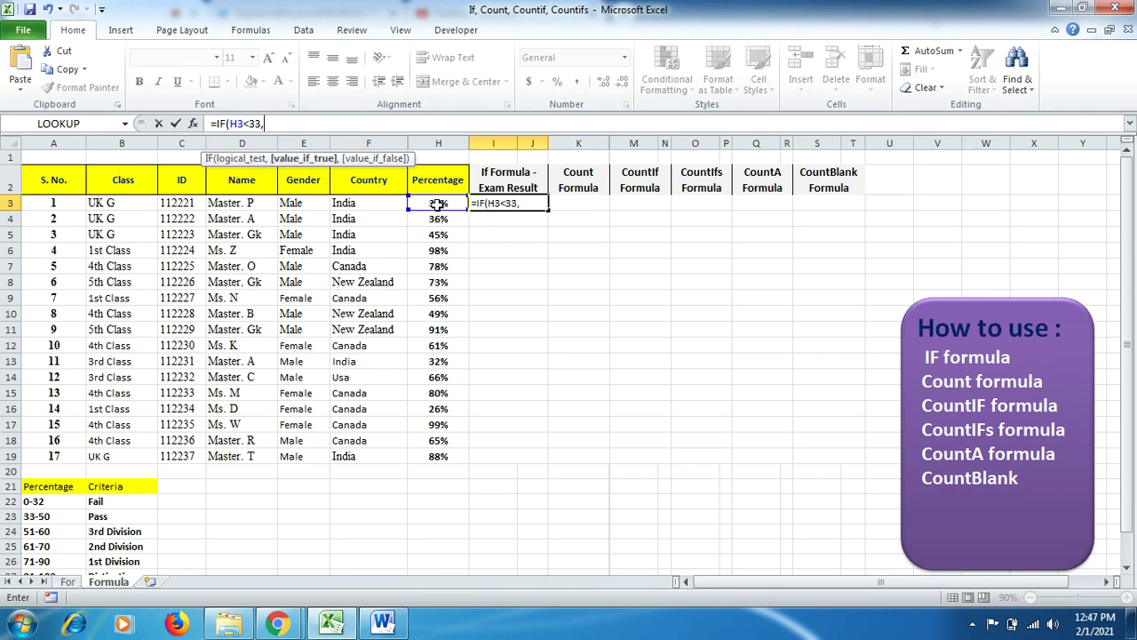
{"action": "type", "text": "\"Fail\","}
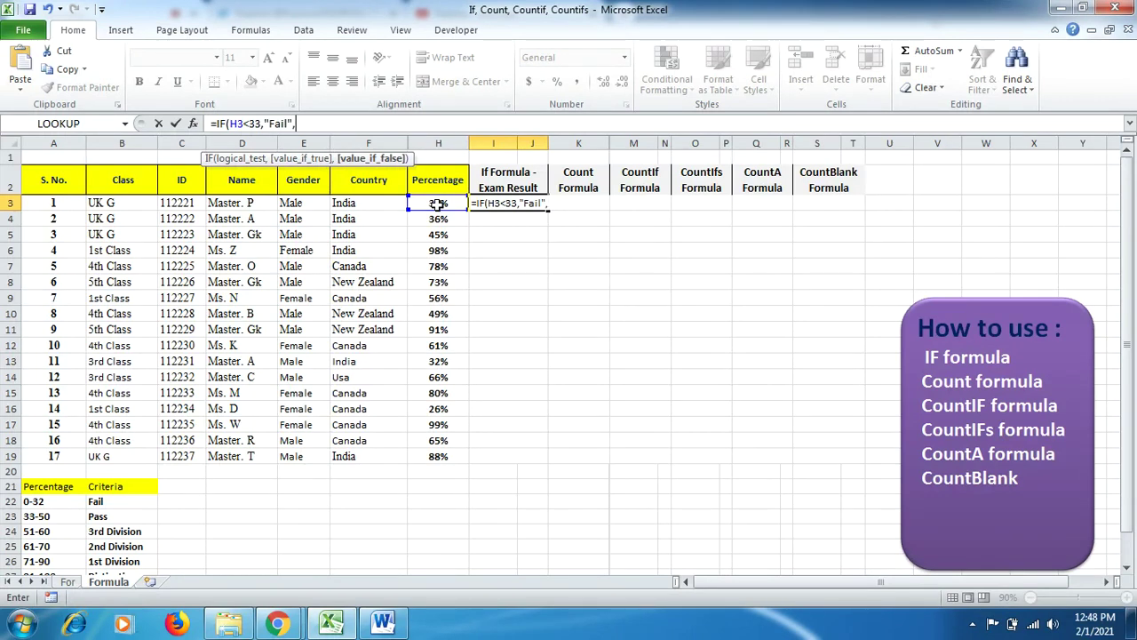
- Nest a second IF in the I3 formula that returns "Pass" when H3<50
{"action": "type", "text": "if"}
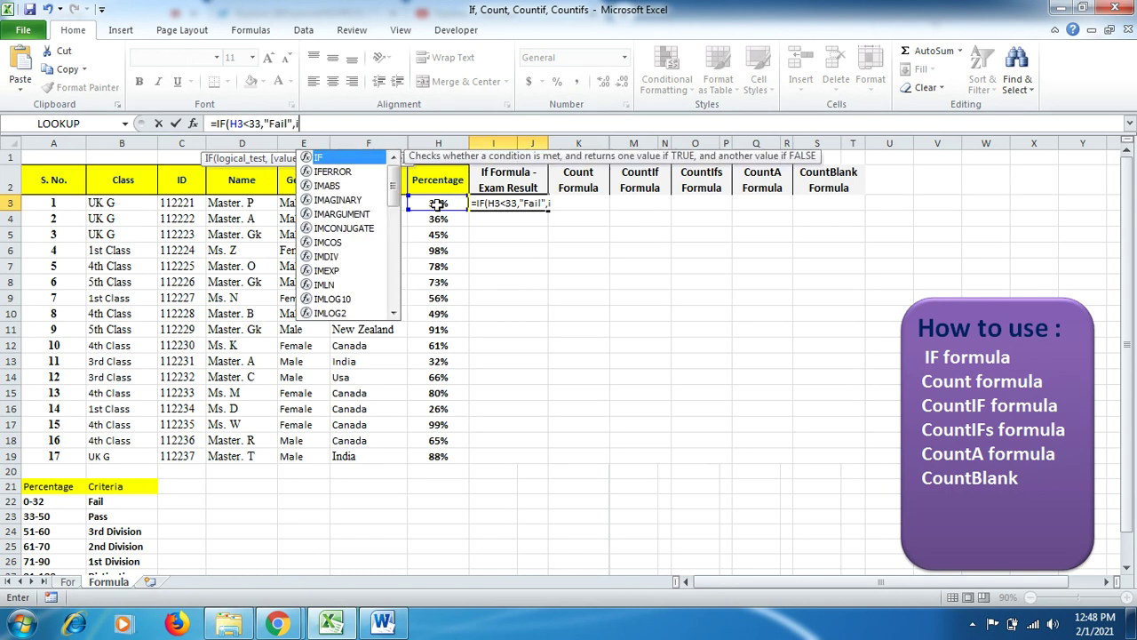
{"action": "double_click", "coordinate": [346, 160]}
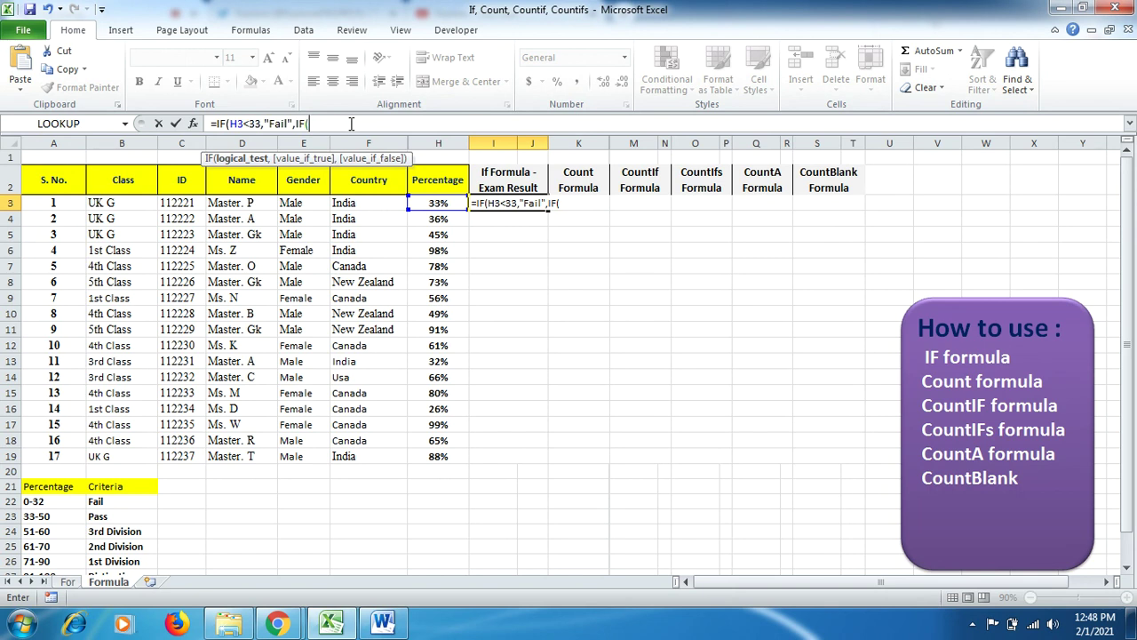
{"action": "type", "text": "H"}
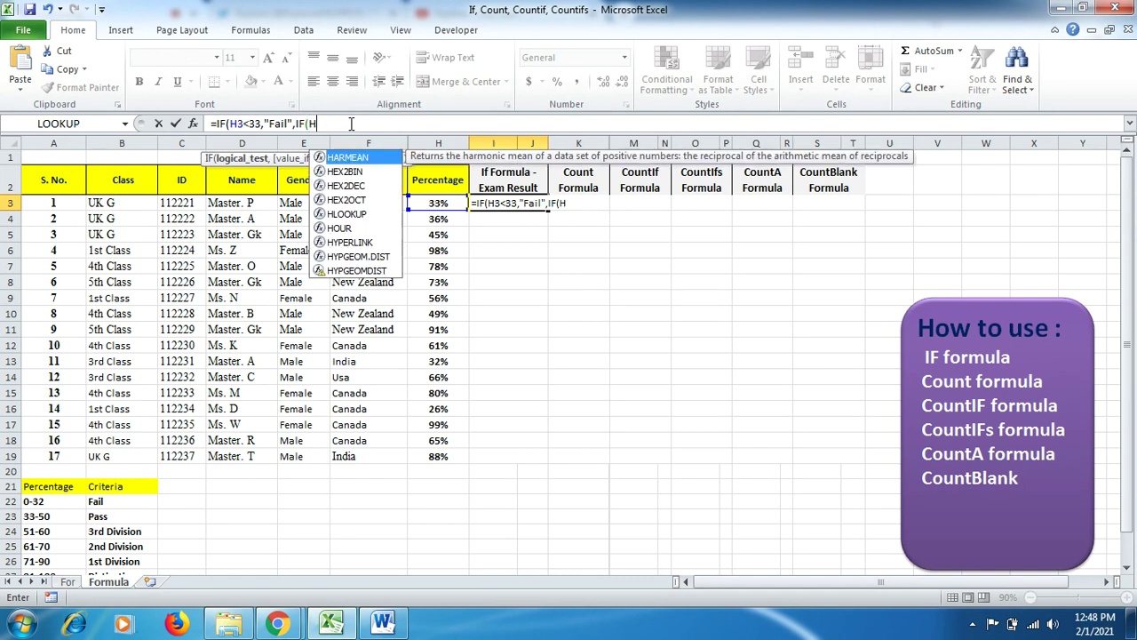
{"action": "type", "text": "3"}
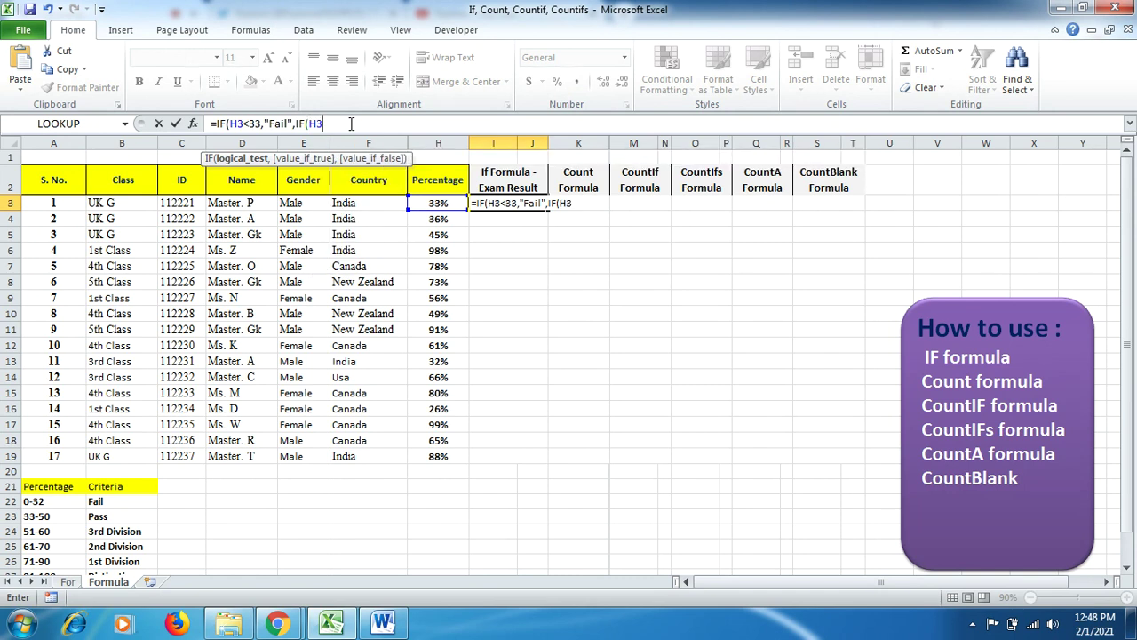
{"action": "type", "text": "<50,\""}
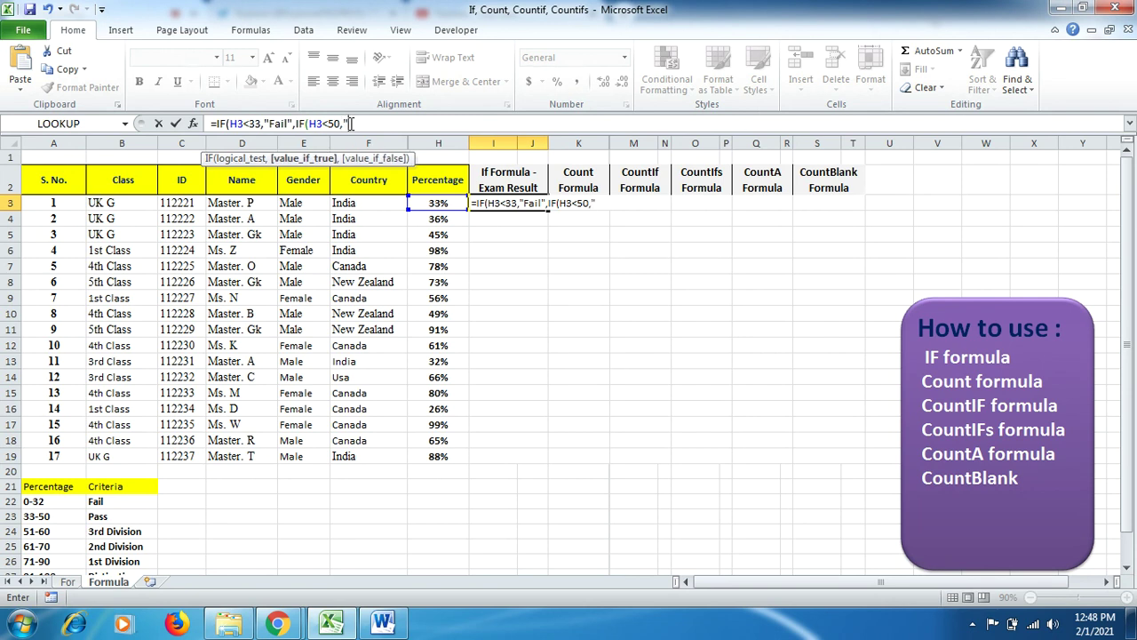
{"action": "type", "text": "Pass\","}
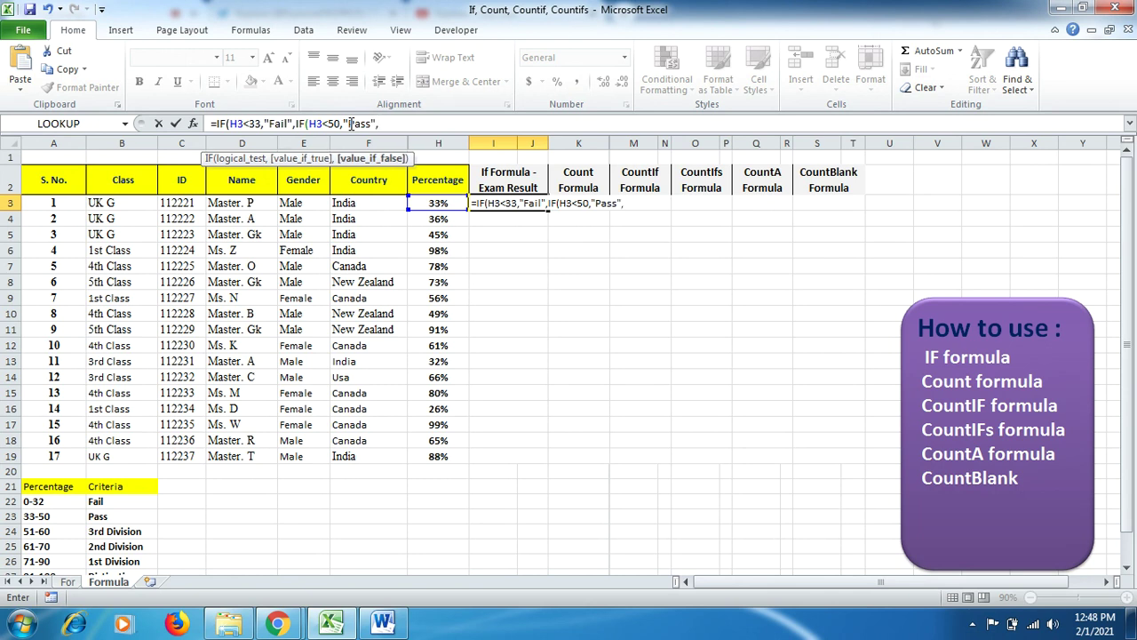
- Nest a third IF in the I3 formula that returns "3rd Division" when H3<60
{"action": "type", "text": "i"}
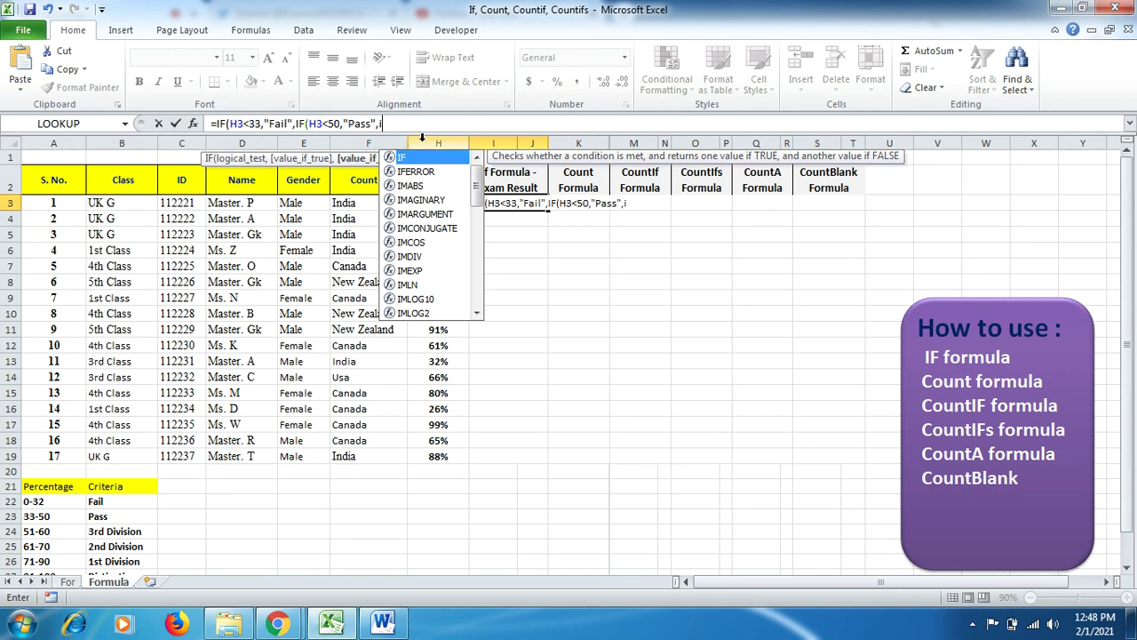
{"action": "double_click", "coordinate": [414, 158]}
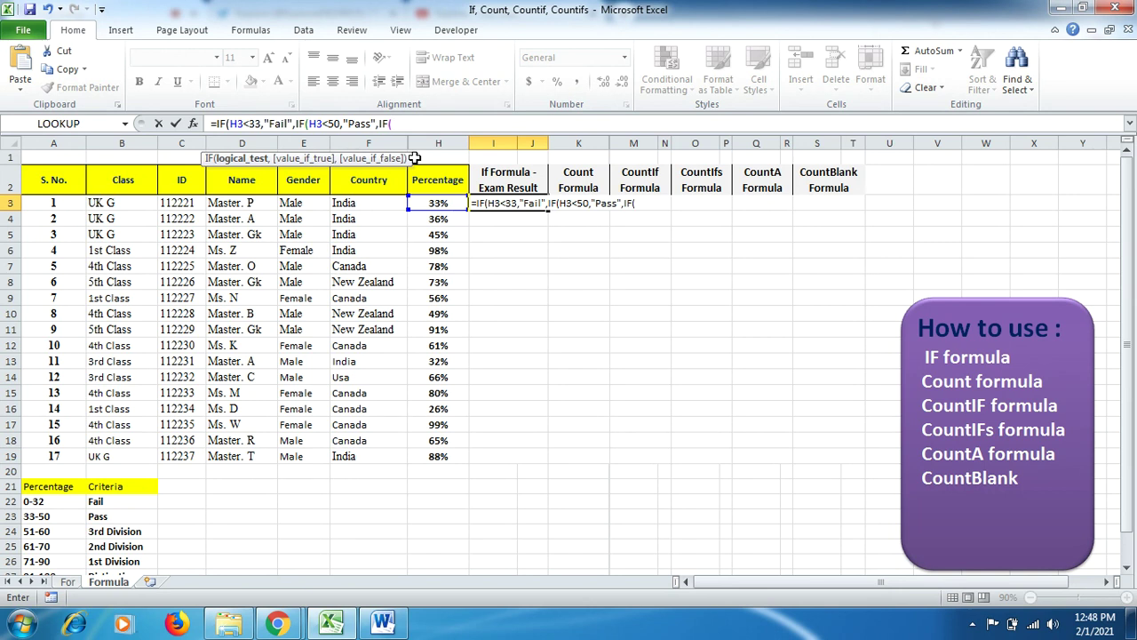
{"action": "type", "text": "H3"}
{"action": "type", "text": "<60,\""}
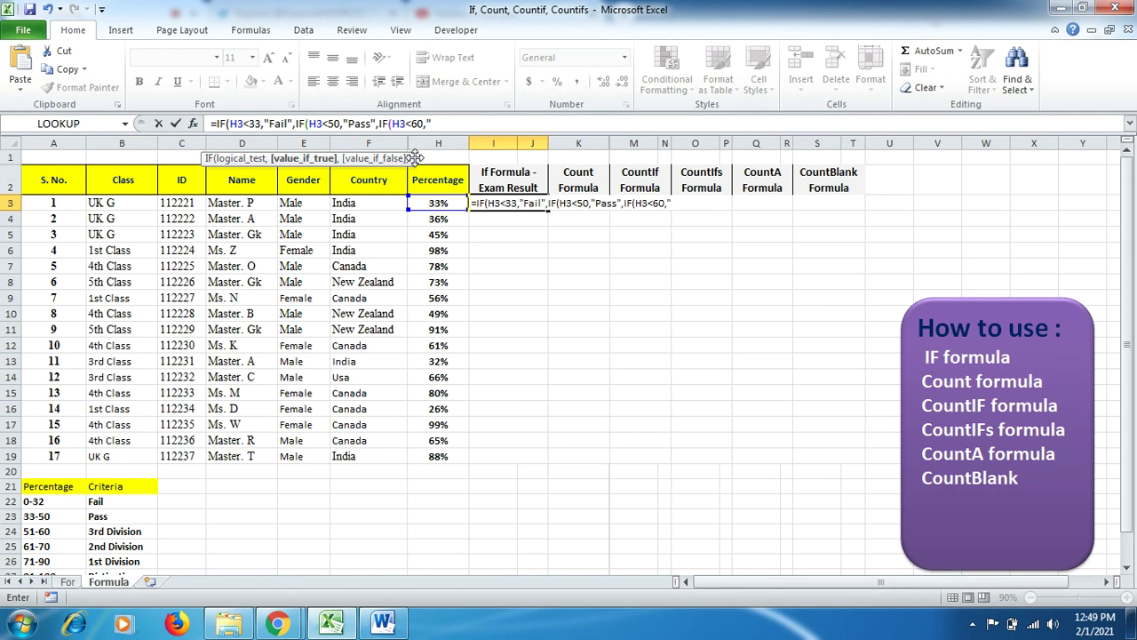
{"action": "type", "text": "3rd Division"}
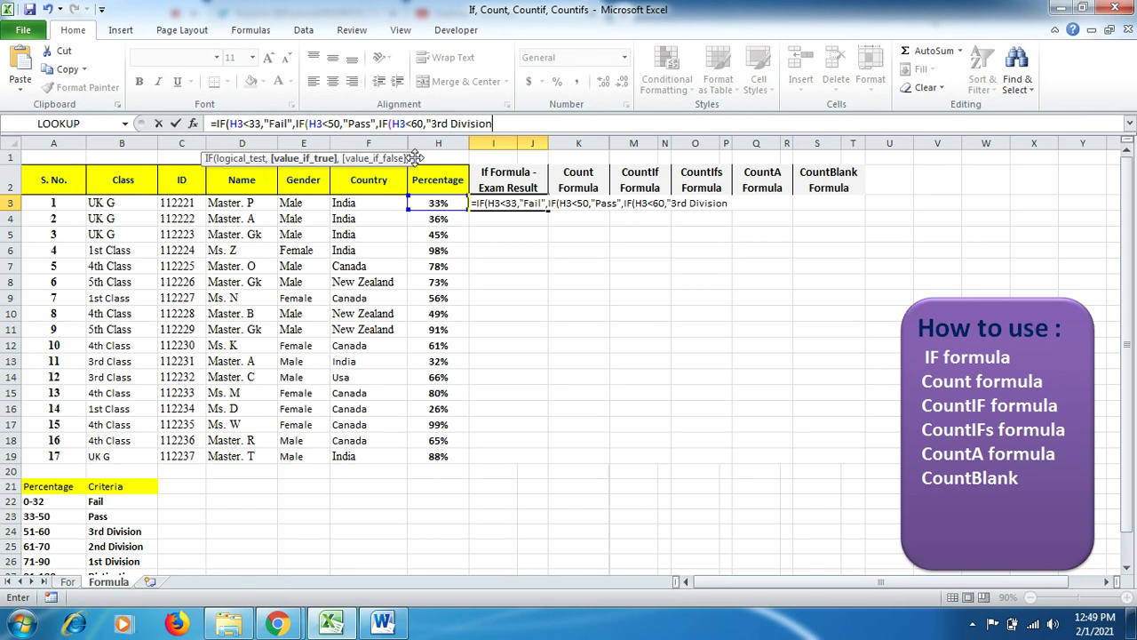
{"action": "type", "text": "\",i"}
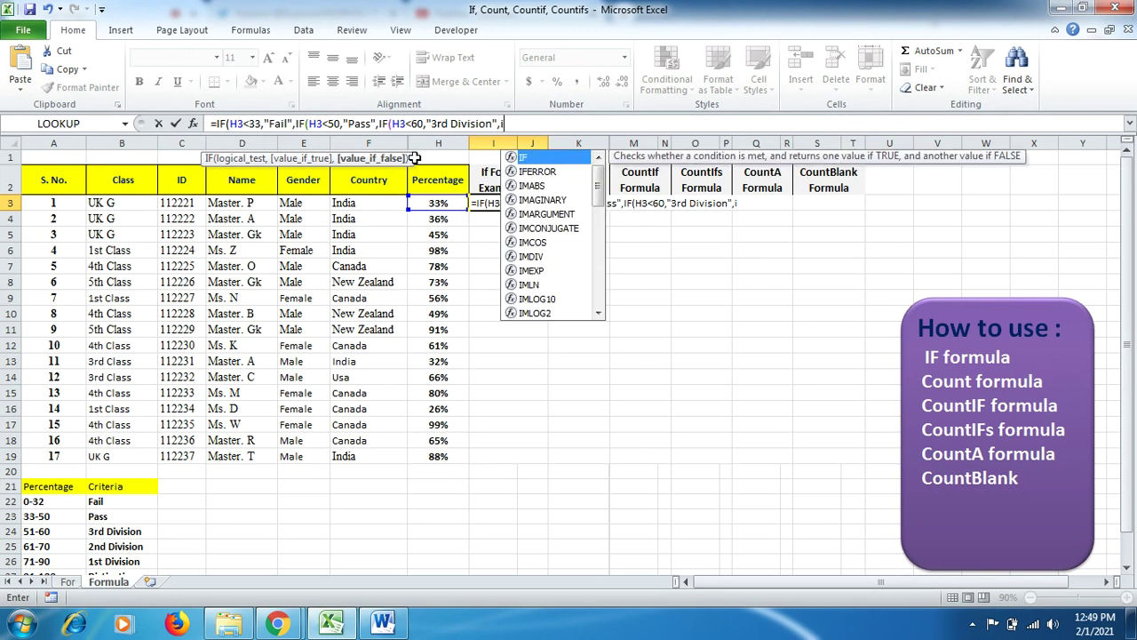
- Nest a fourth IF in the I3 formula that returns "2nd Division" when H3<70
{"action": "type", "text": "f"}
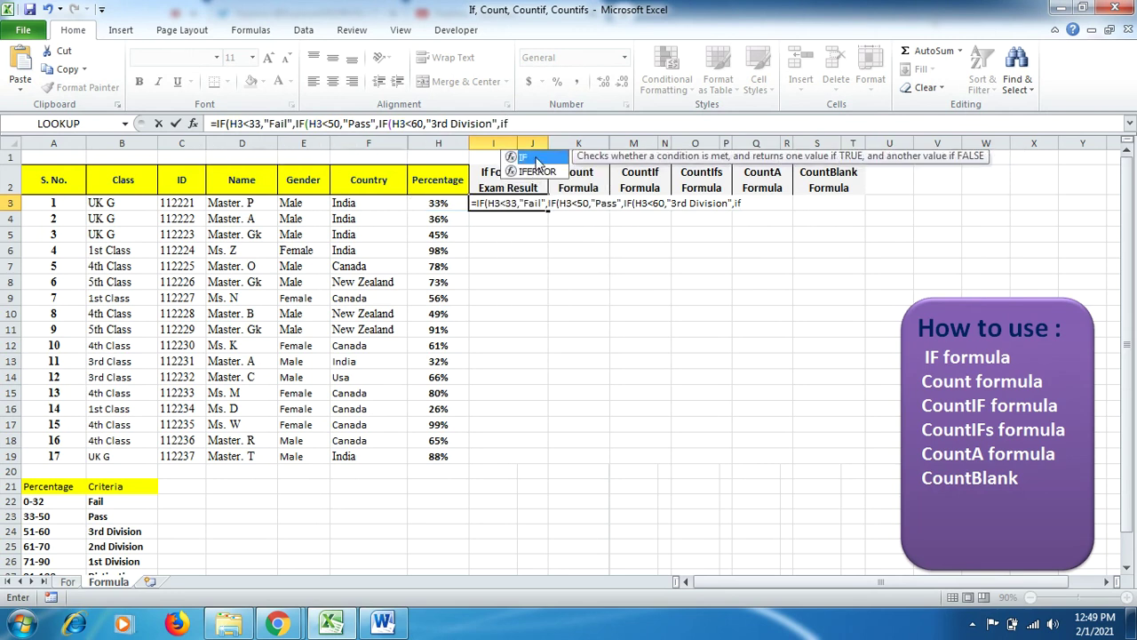
{"action": "double_click", "coordinate": [536, 158]}
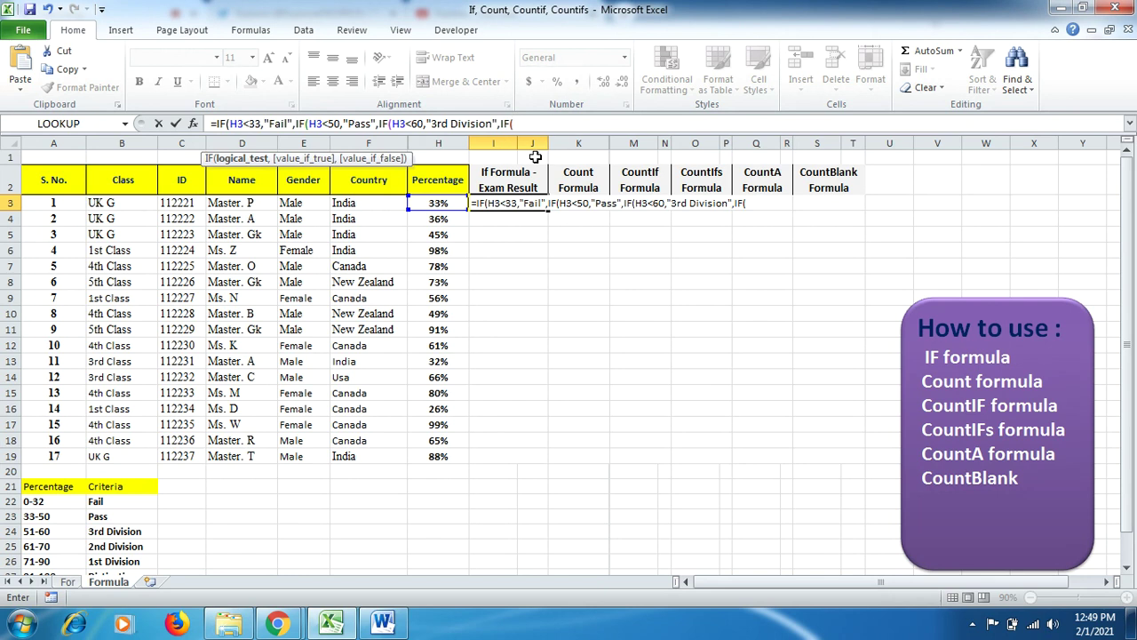
{"action": "type", "text": "H3<70,\""}
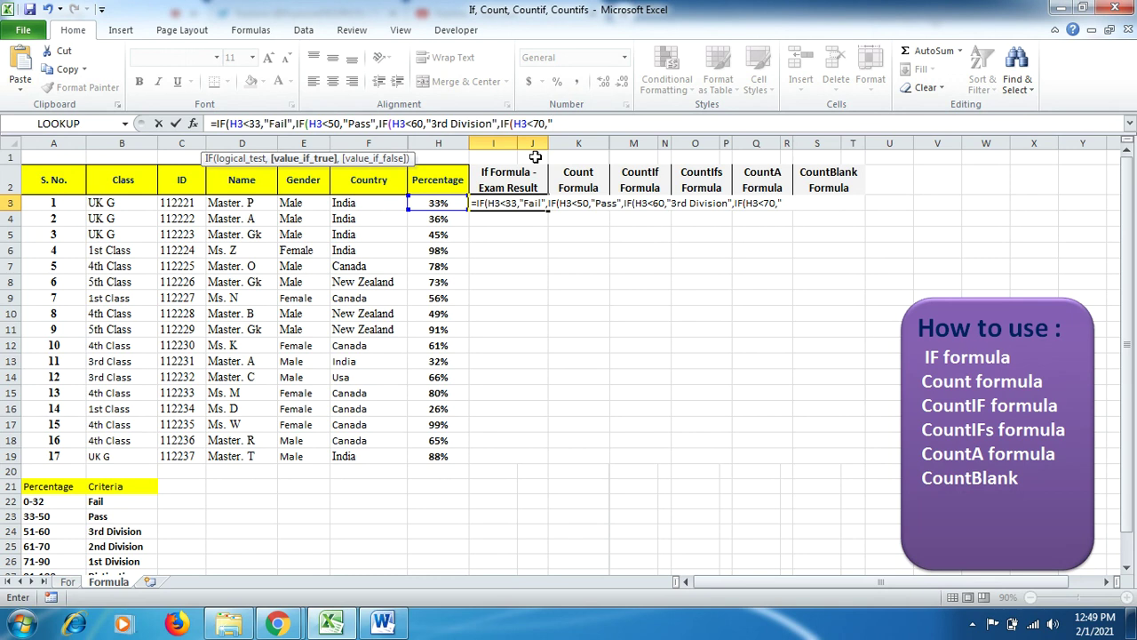
{"action": "type", "text": "2"}
{"action": "type", "text": "nd Divisio"}
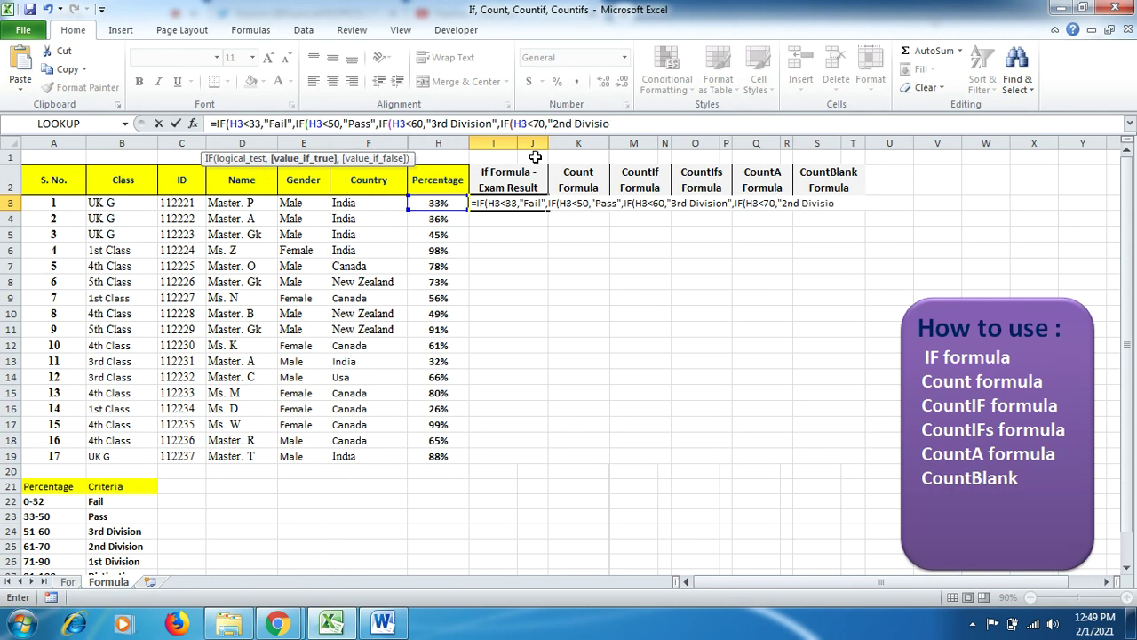
{"action": "type", "text": "n\",if"}
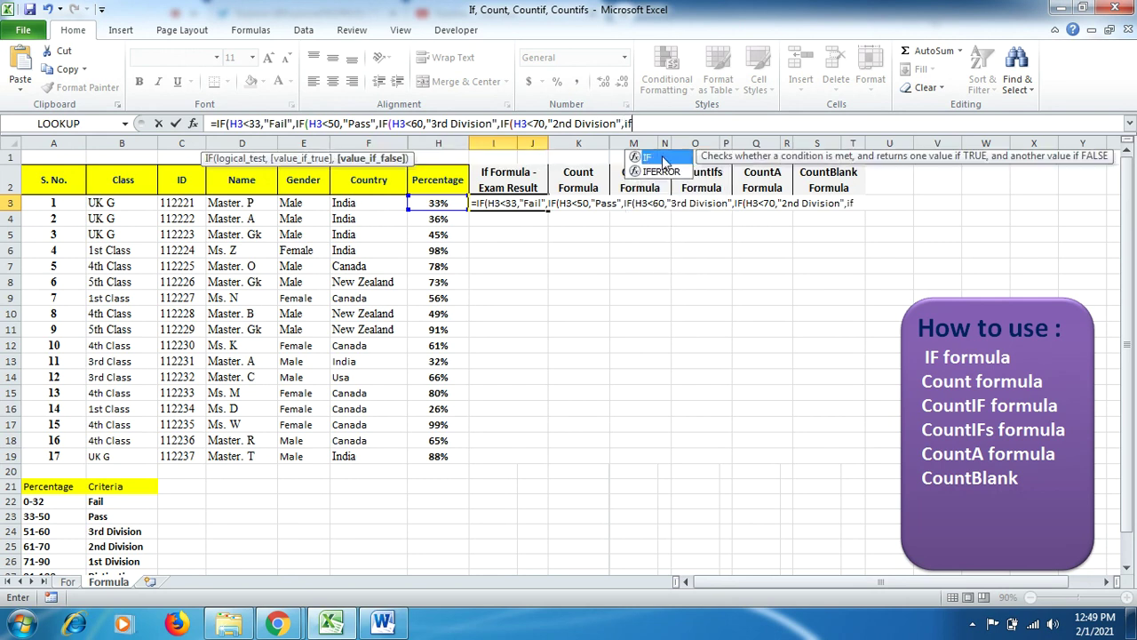
- Nest a fifth IF in the I3 formula that returns "1st Division" when H3<90
{"action": "double_click", "coordinate": [663, 158]}
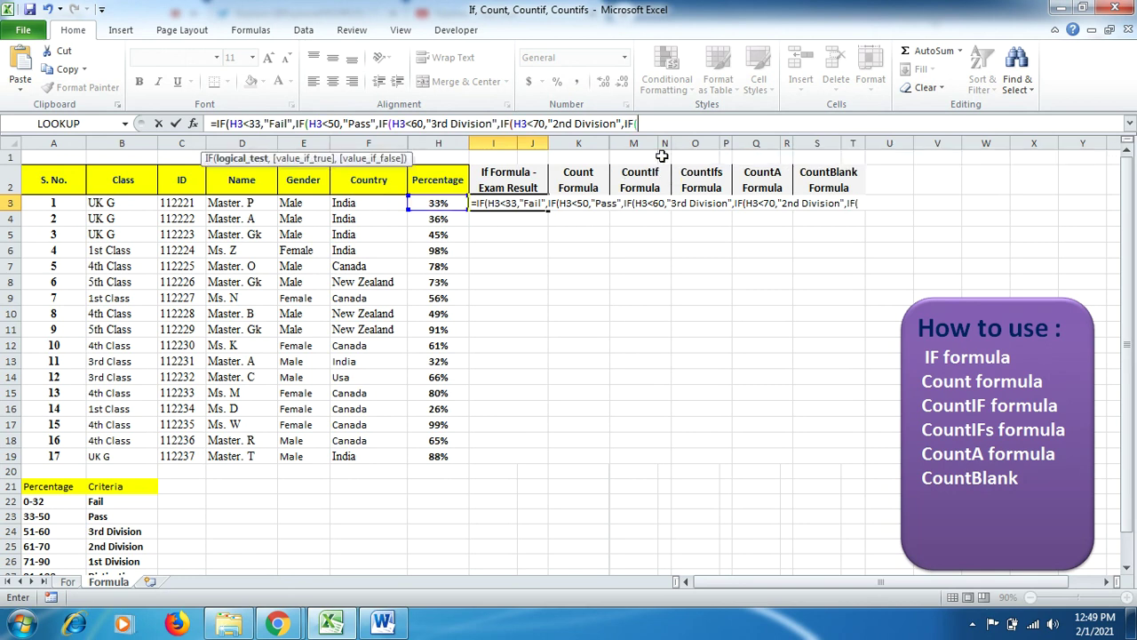
{"action": "type", "text": "H3,"}
{"action": "key", "text": "BackSpace"}
{"action": "type", "text": "<90,"}
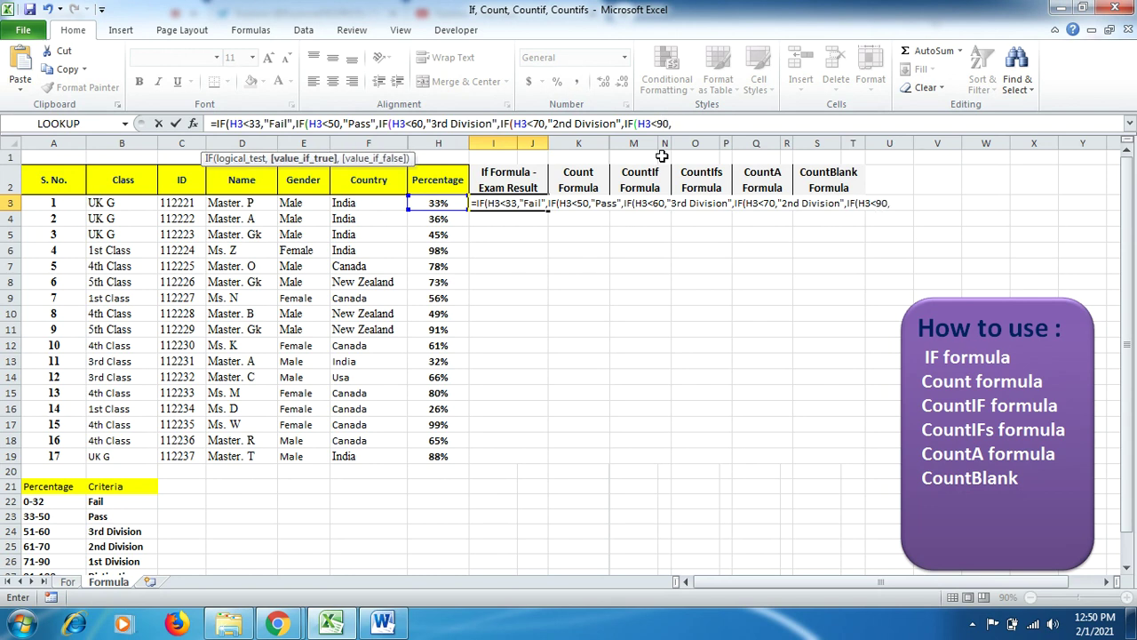
{"action": "type", "text": "\"1st Division"}
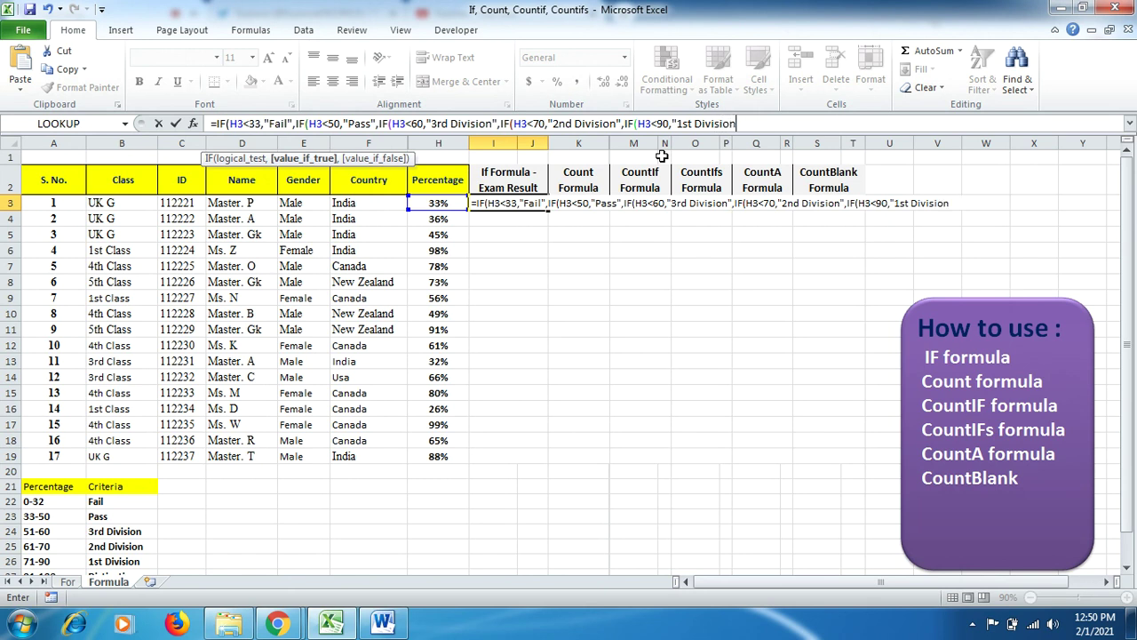
{"action": "type", "text": "\",if"}
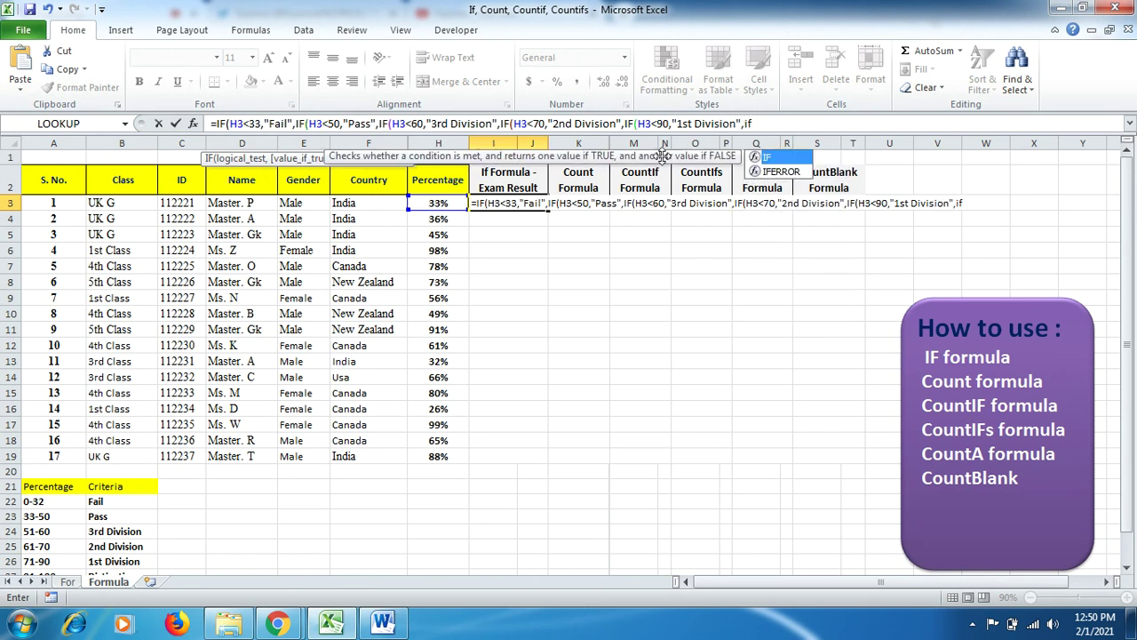
- Nest a sixth IF in the I3 formula that returns "Distinction" when H3<100
{"action": "double_click", "coordinate": [792, 160]}
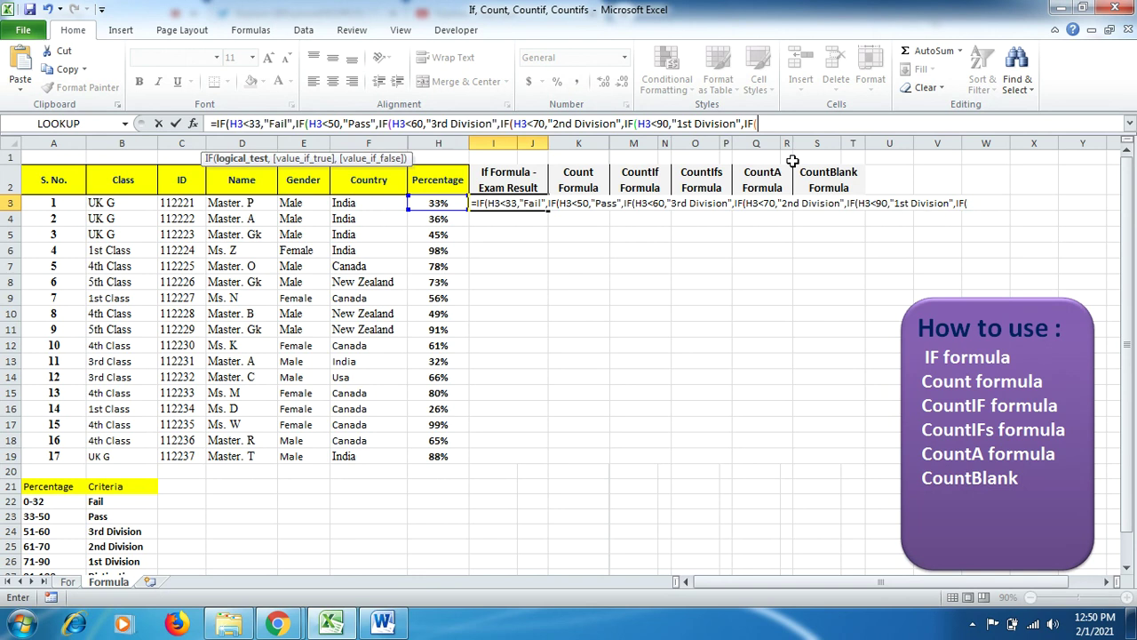
{"action": "type", "text": "H3<100,\""}
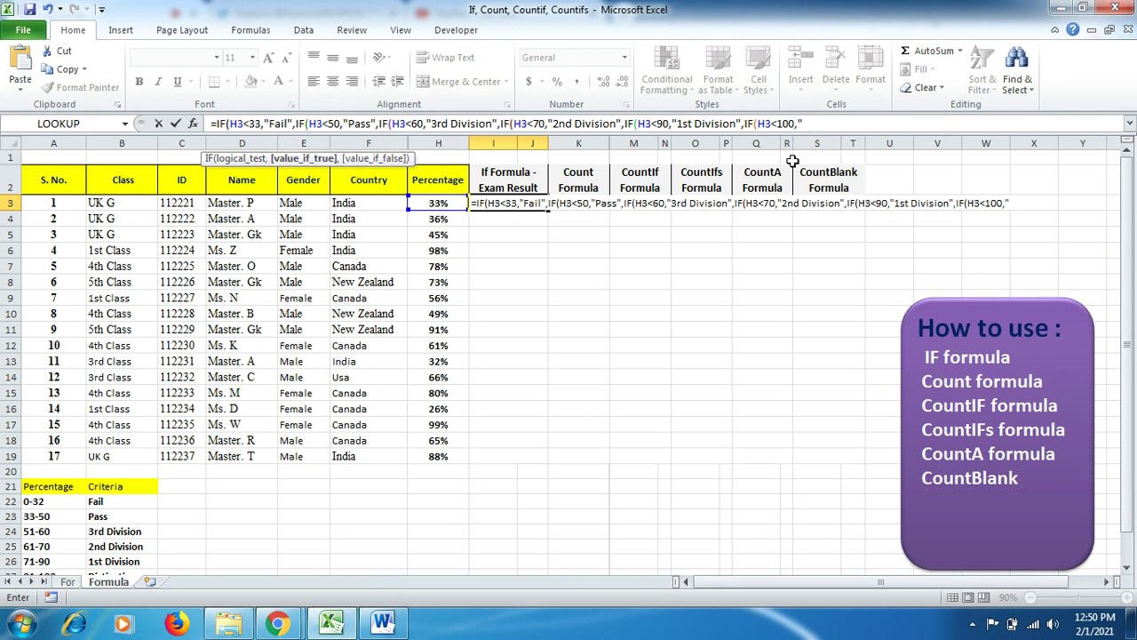
{"action": "type", "text": "Distinction"}
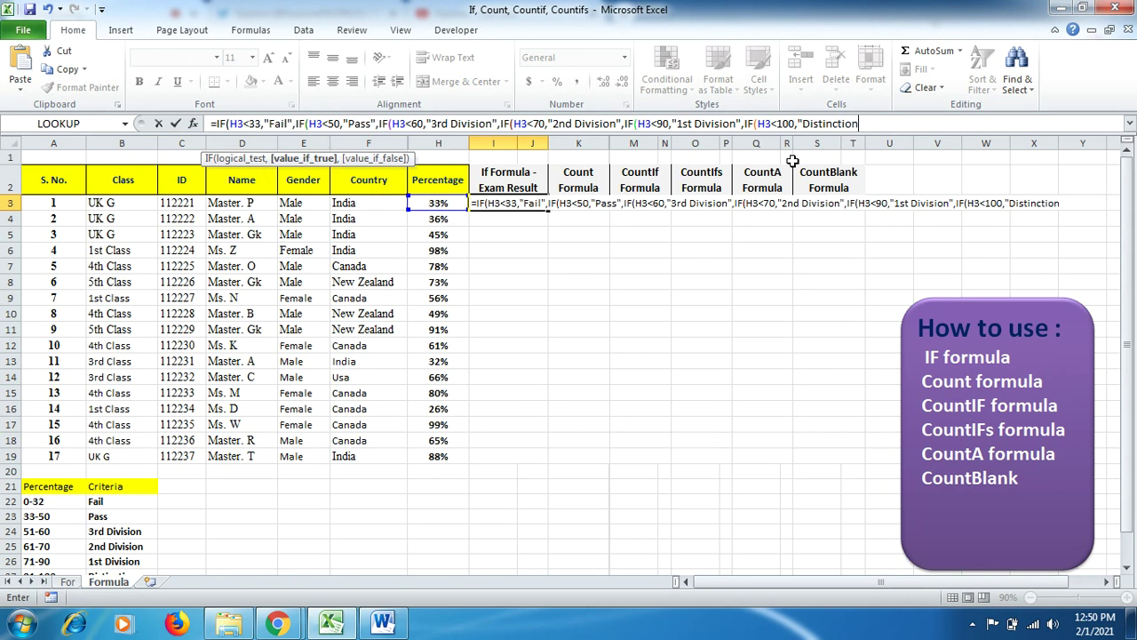
{"action": "type", "text": "\","}
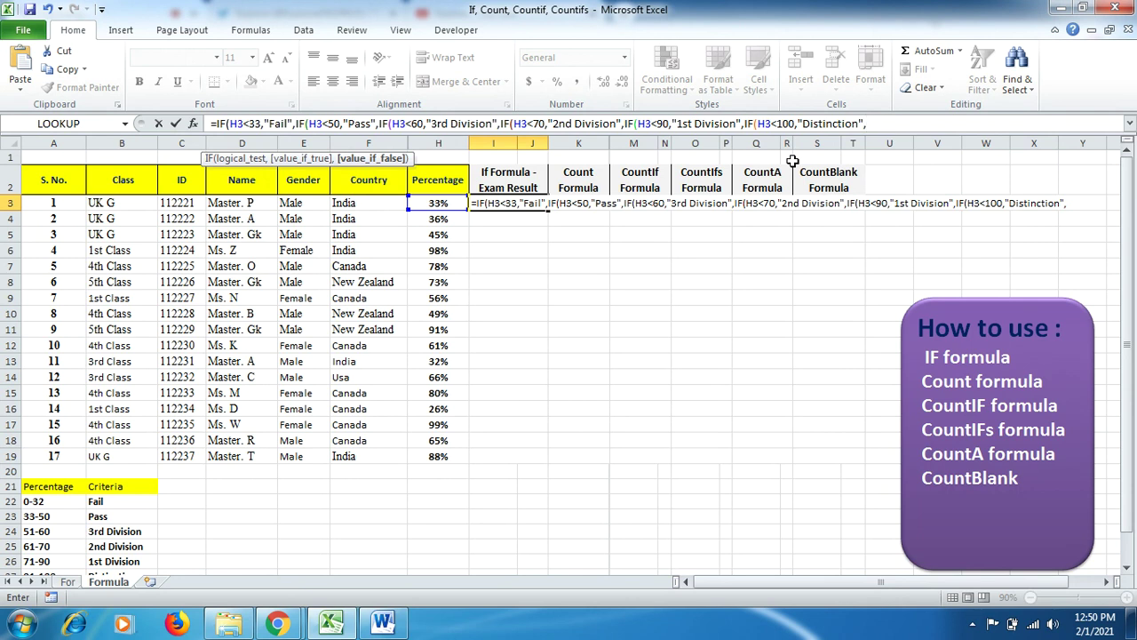
- Set "NA" as the final fallback result in the I3 formula, close the nested IFs and accept the proposed parenthesis correction
{"action": "type", "text": "NA"}
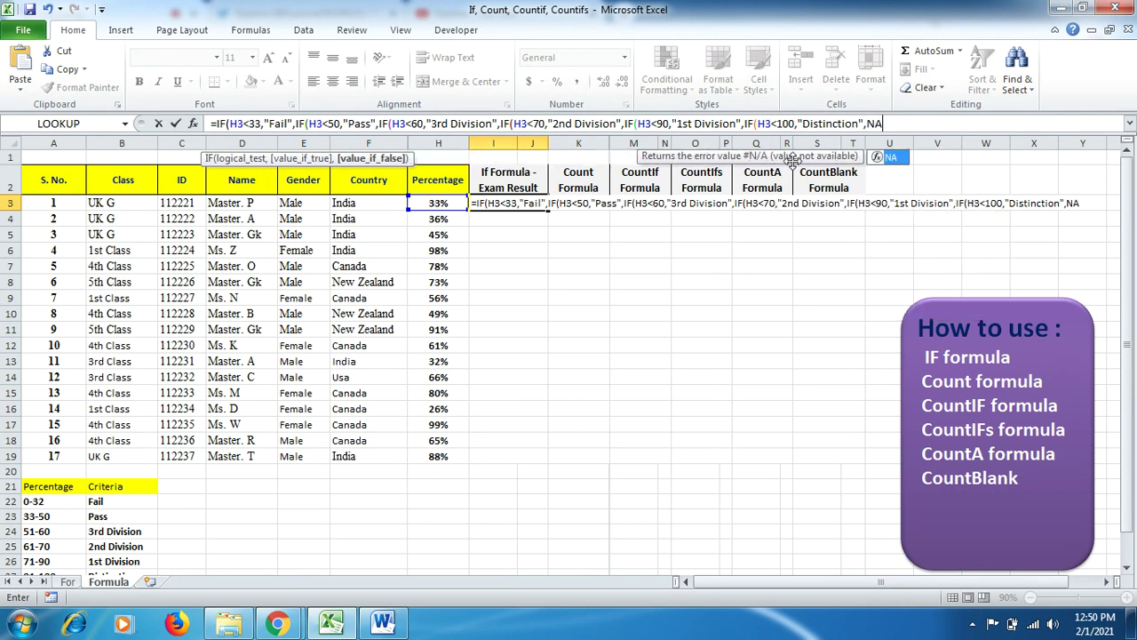
{"action": "key", "text": "BackSpace"}
{"action": "key", "text": "BackSpace"}
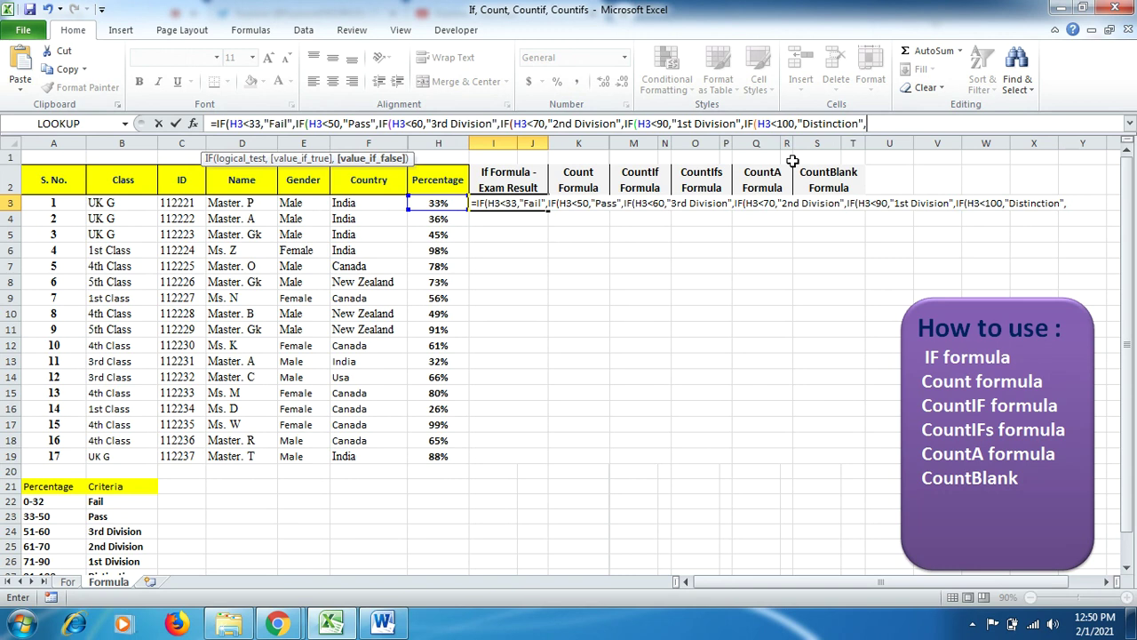
{"action": "type", "text": "\""}
{"action": "type", "text": "NA"}
{"action": "type", "text": ")))))"}
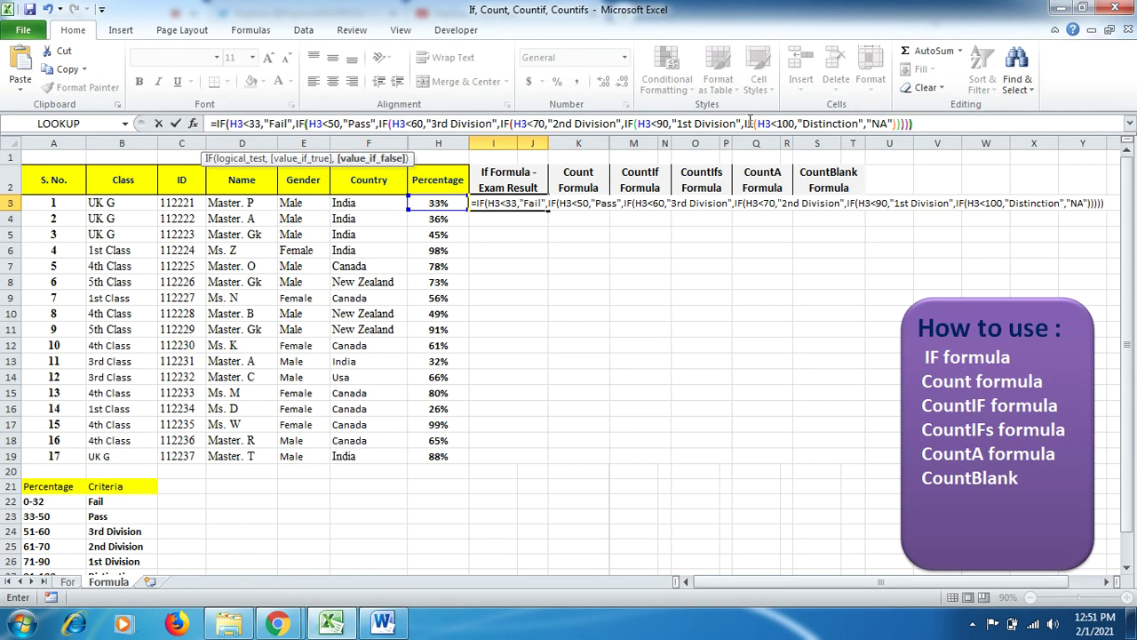
{"action": "key", "text": "Return"}
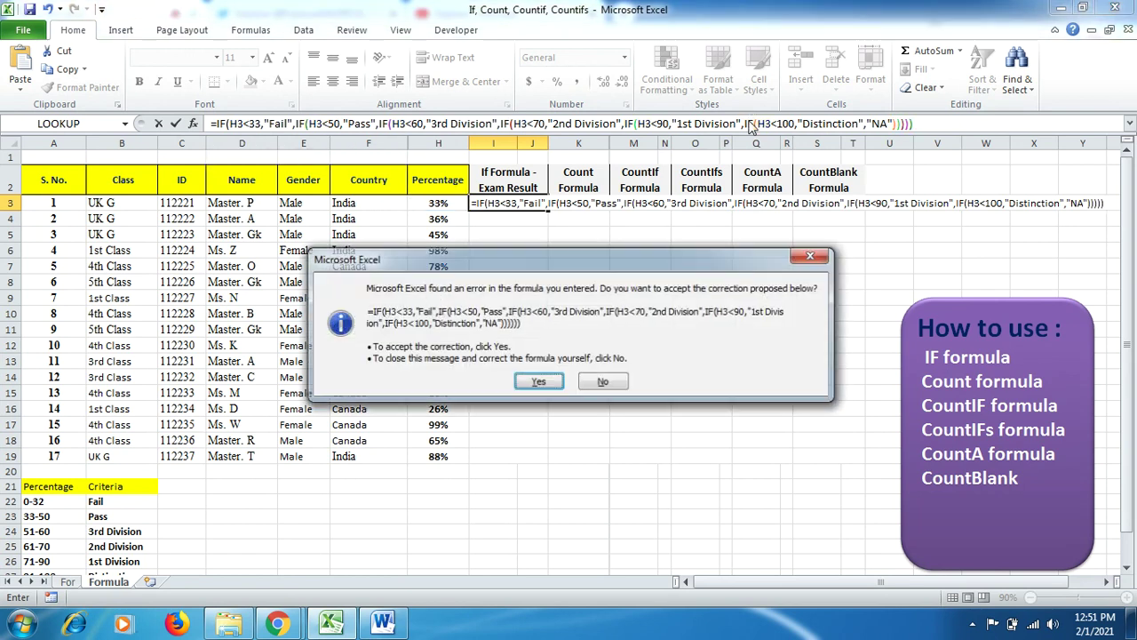
{"action": "left_click", "coordinate": [527, 388]}
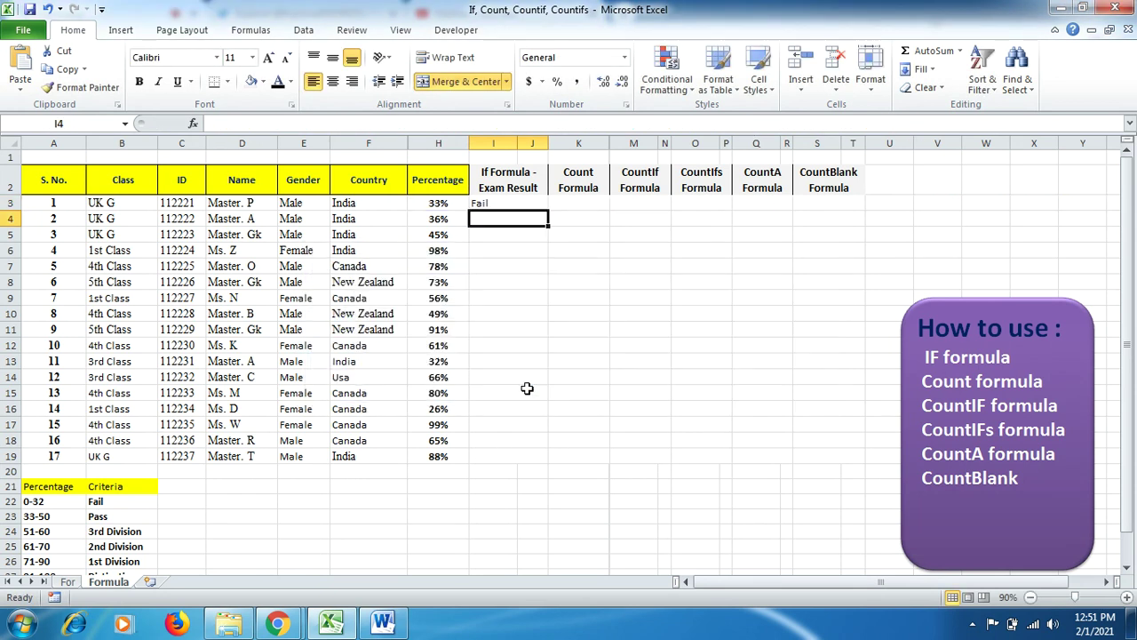
- Copy the exam result formula from I3 down through row 19
{"action": "left_click", "coordinate": [533, 208]}
{"action": "left_click_drag", "start_coordinate": [549, 210], "coordinate": [540, 461]}
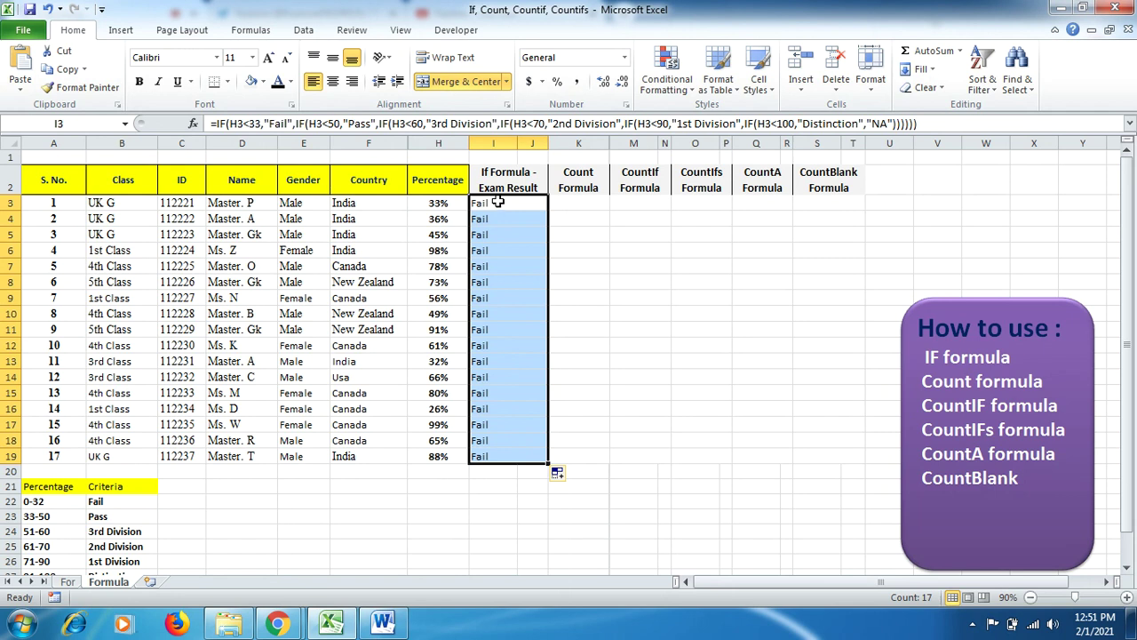
- Change the thresholds in the I3 formula to percentages: 33%, 50%, 60%, 70%, 90% and 100%
{"action": "left_click", "coordinate": [259, 123]}
{"action": "type", "text": "%"}
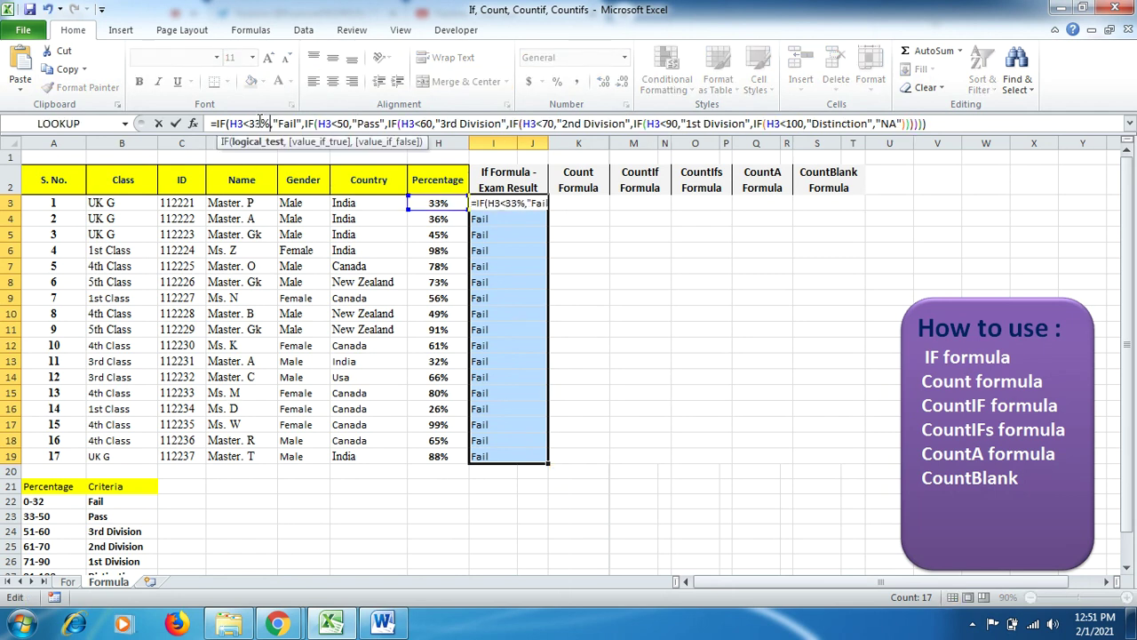
{"action": "left_click", "coordinate": [348, 123]}
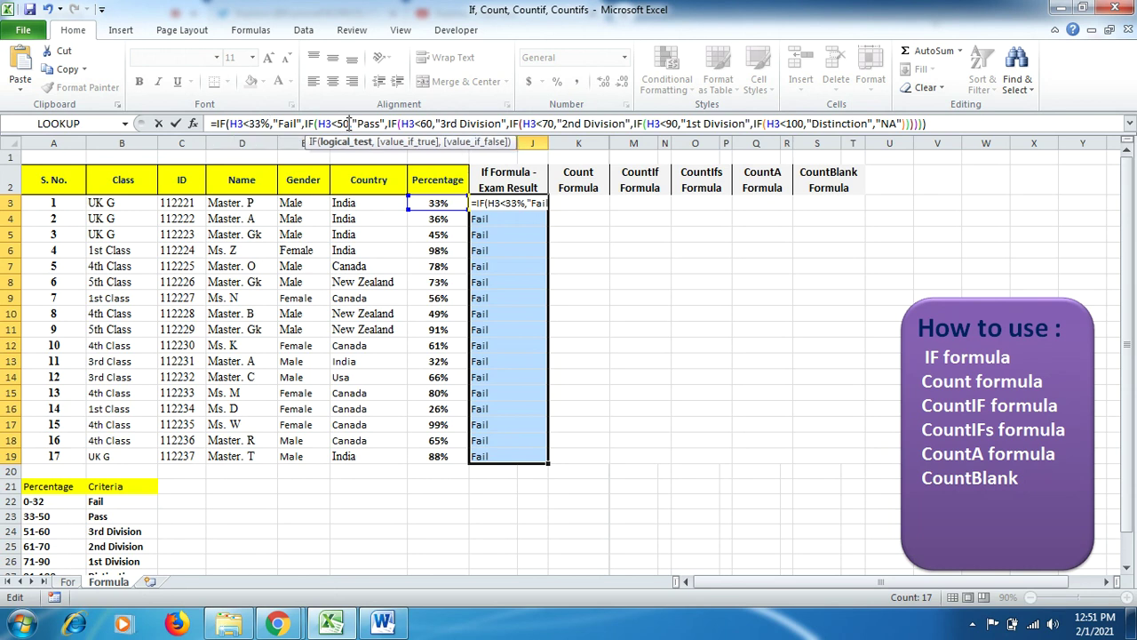
{"action": "type", "text": "%"}
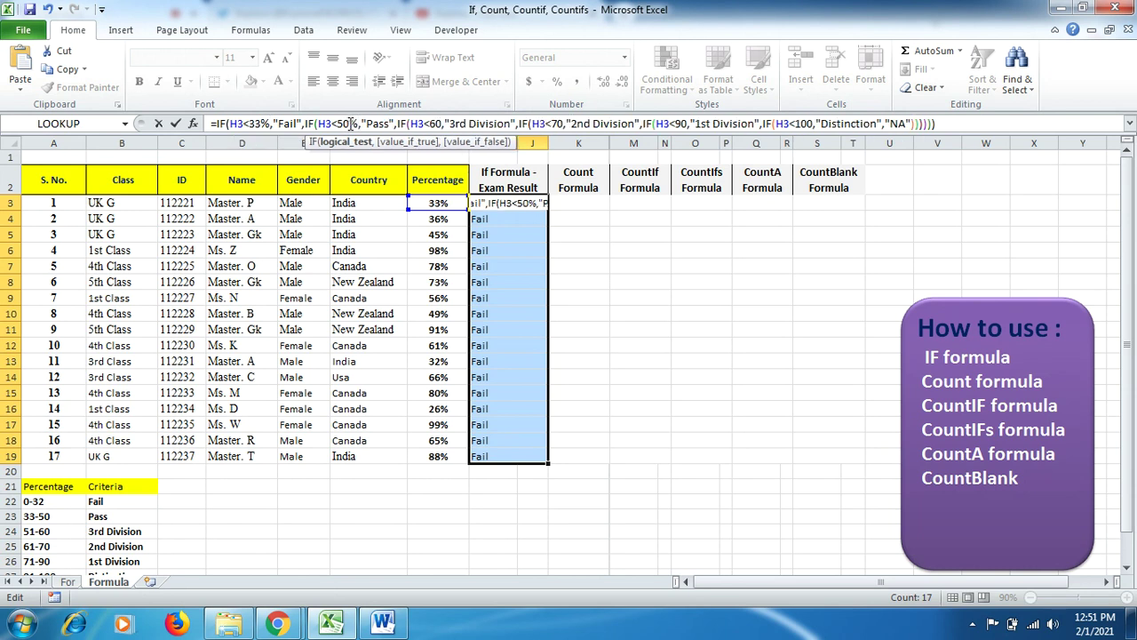
{"action": "left_click", "coordinate": [444, 123]}
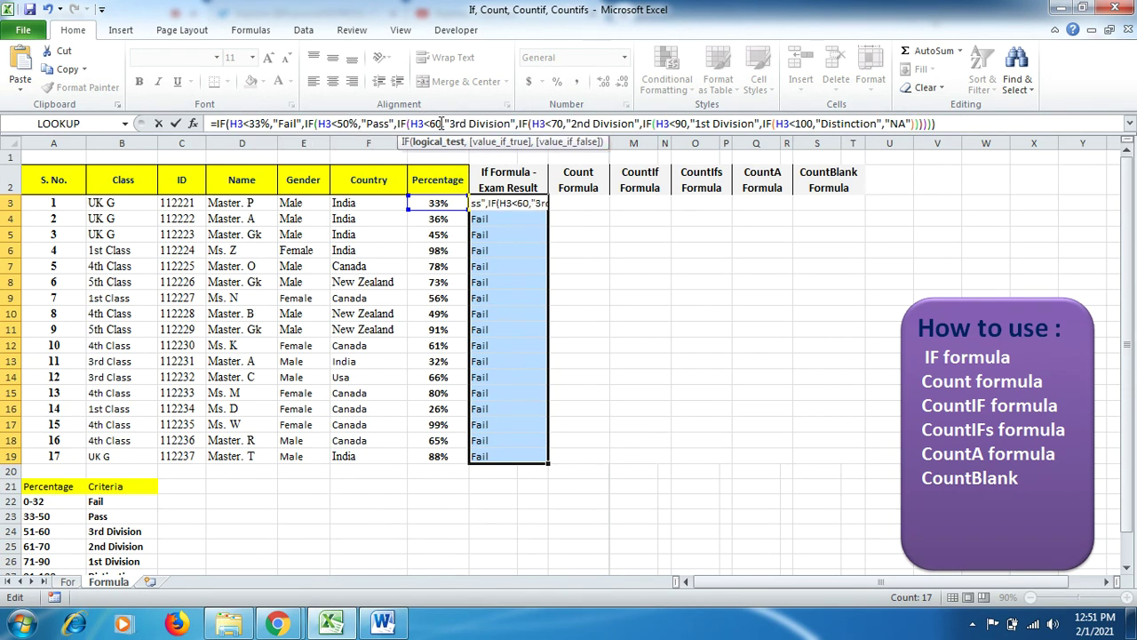
{"action": "type", "text": "%"}
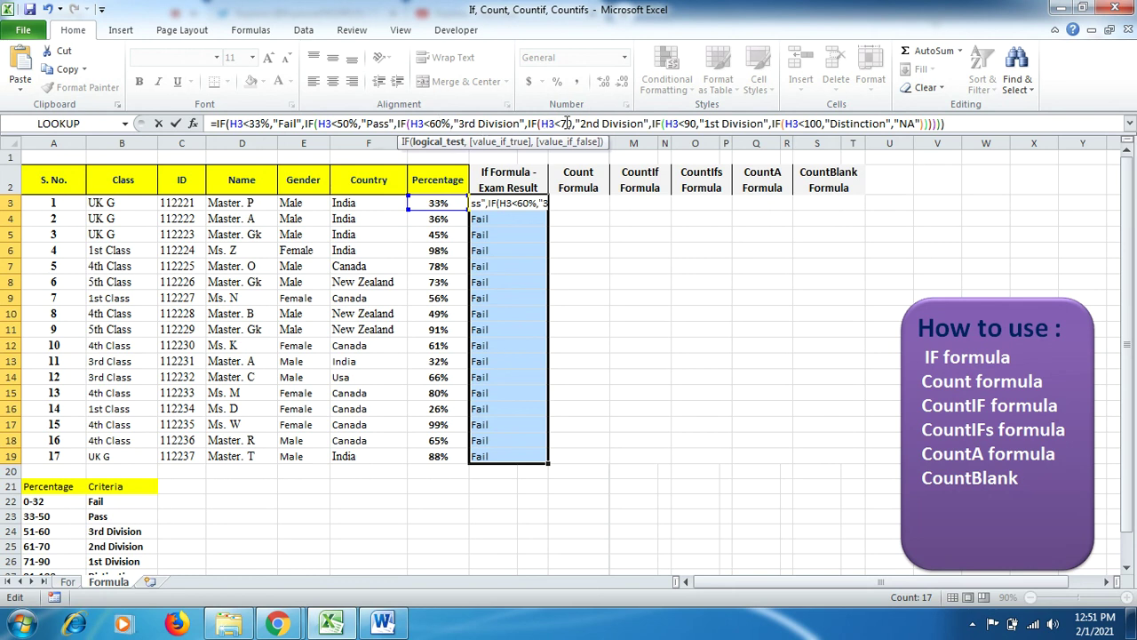
{"action": "left_click", "coordinate": [573, 123]}
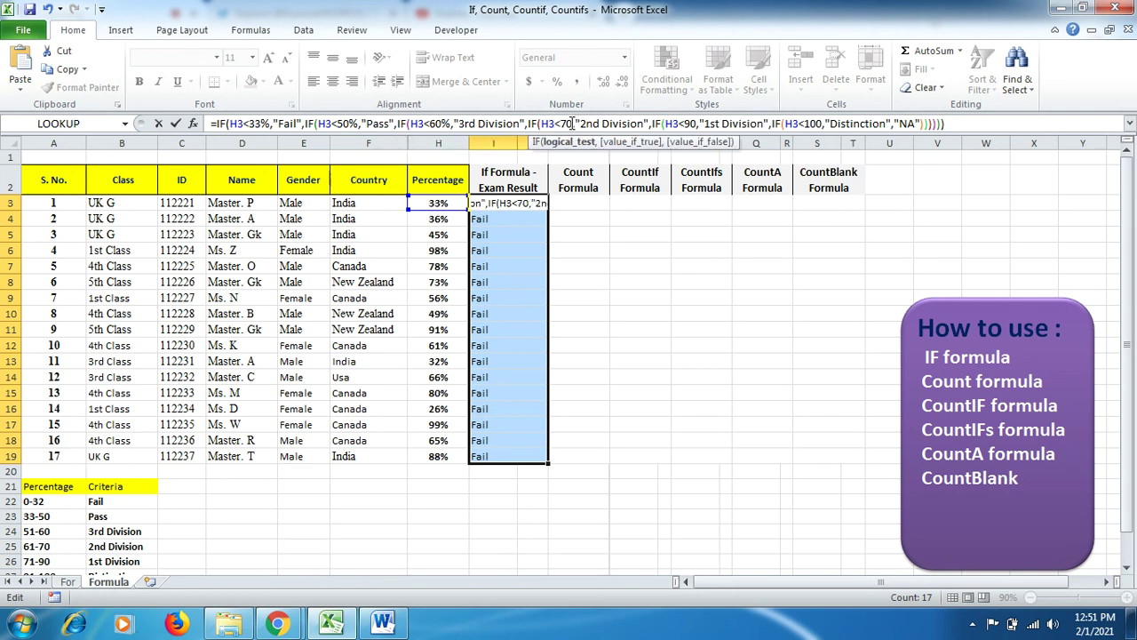
{"action": "type", "text": "%"}
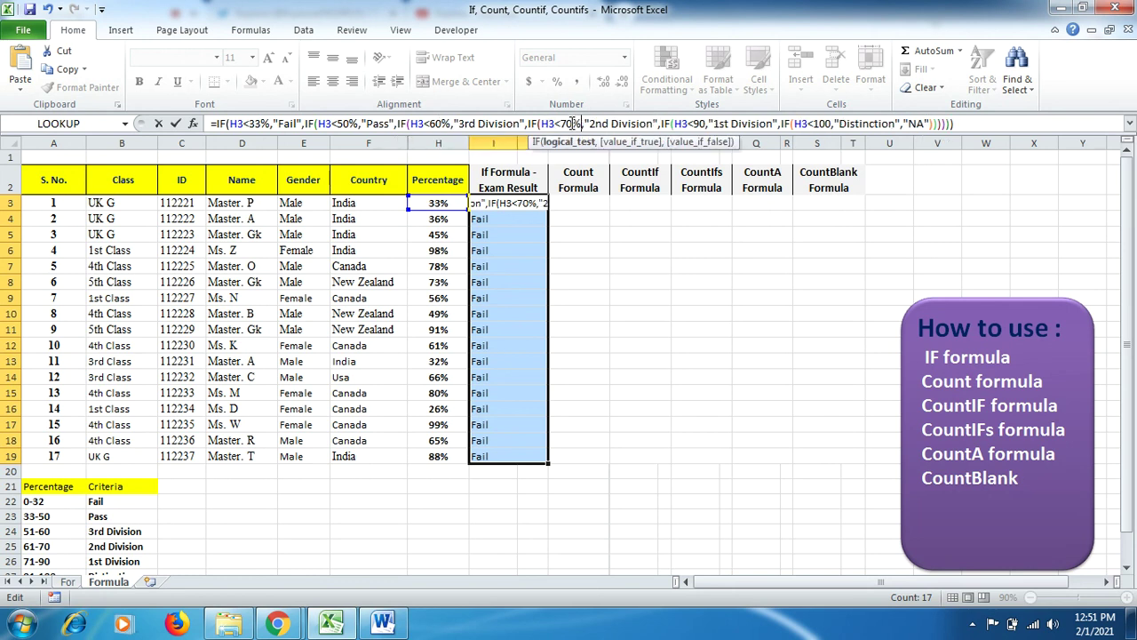
{"action": "left_click", "coordinate": [704, 123]}
{"action": "type", "text": "%"}
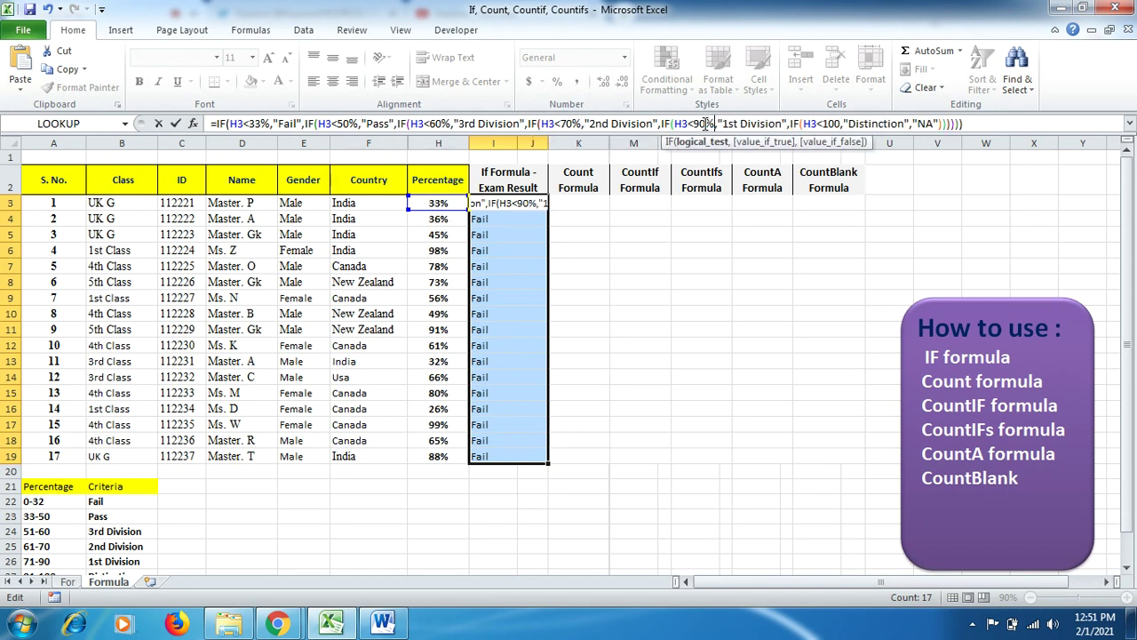
{"action": "left_click", "coordinate": [838, 123]}
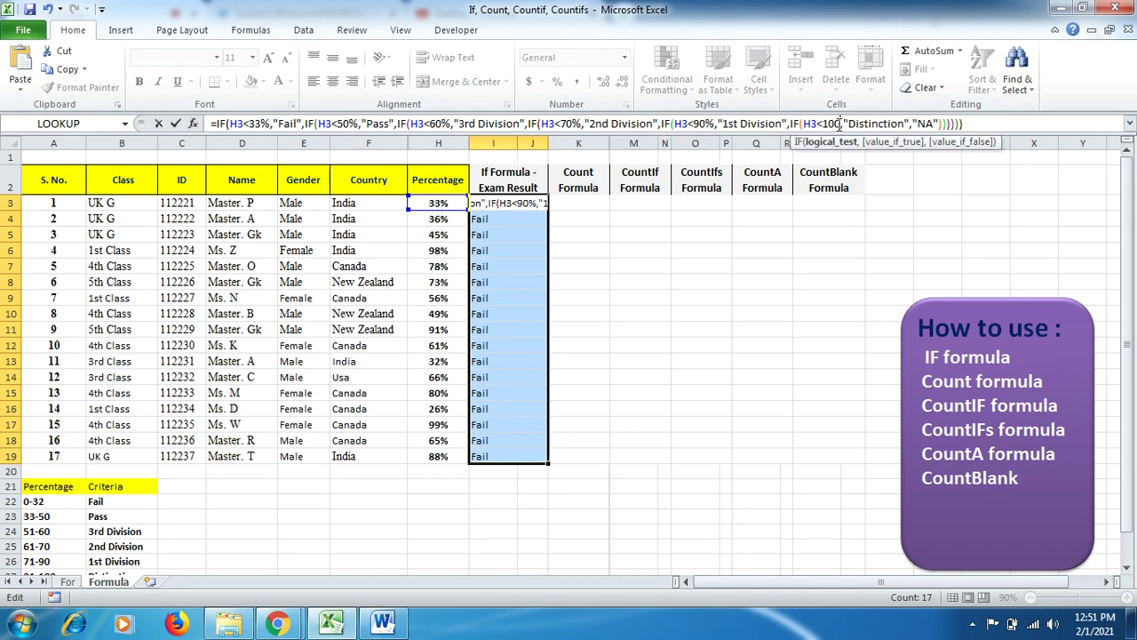
{"action": "type", "text": "%"}
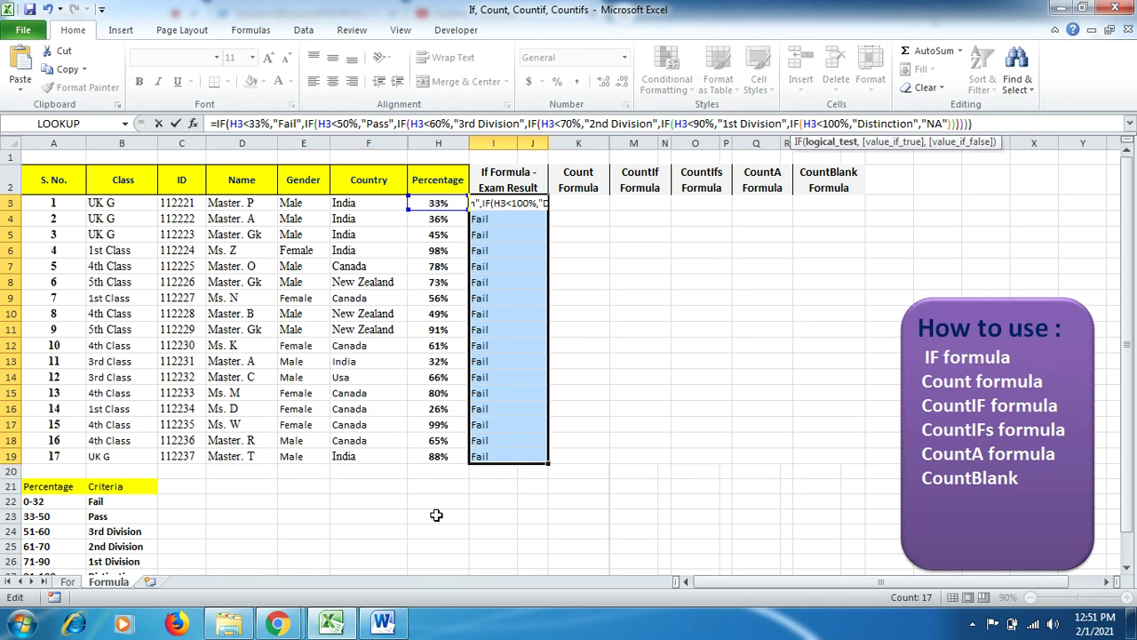
{"action": "key", "text": "Return"}
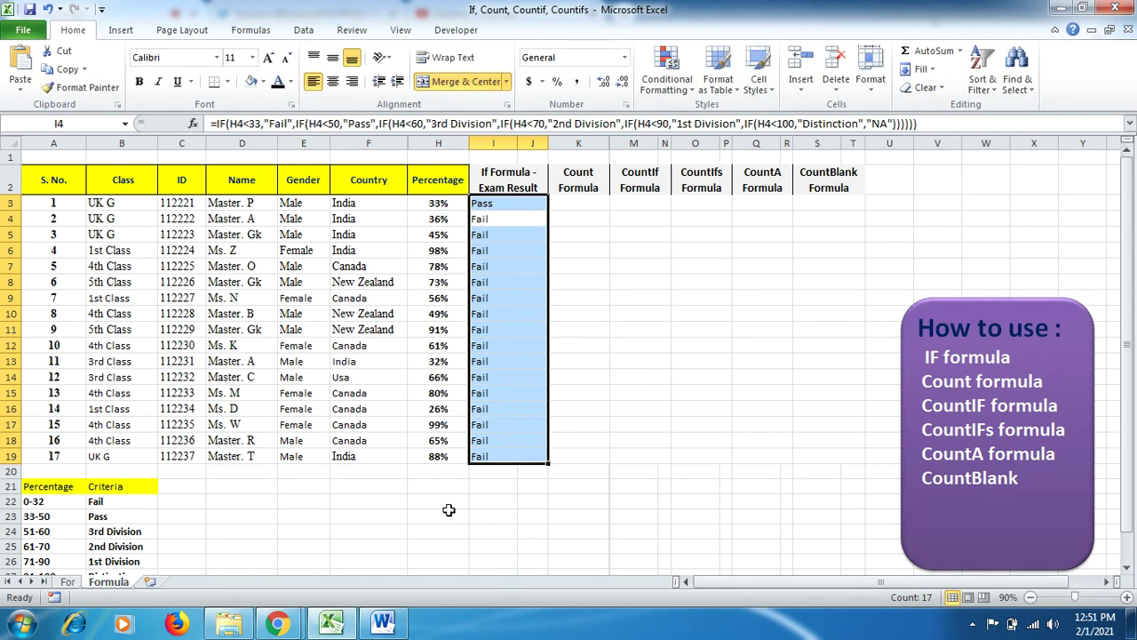
- Fill the corrected I3 formula down the exam result column to row 19
{"action": "left_click", "coordinate": [600, 255]}
{"action": "left_click", "coordinate": [523, 202]}
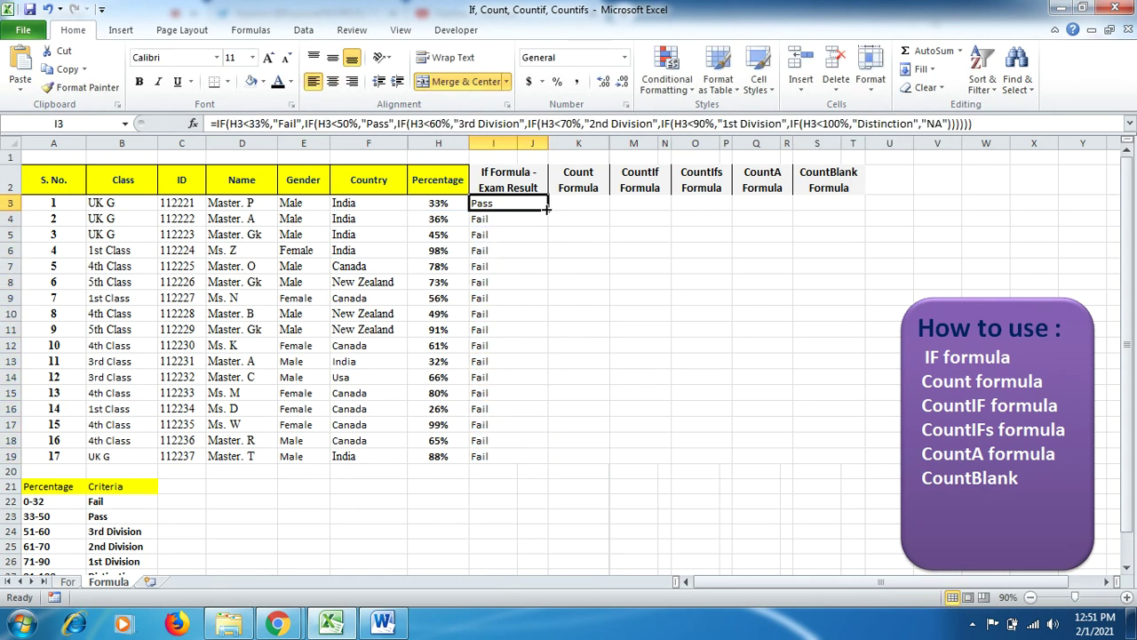
{"action": "left_click_drag", "start_coordinate": [547, 209], "coordinate": [521, 459]}
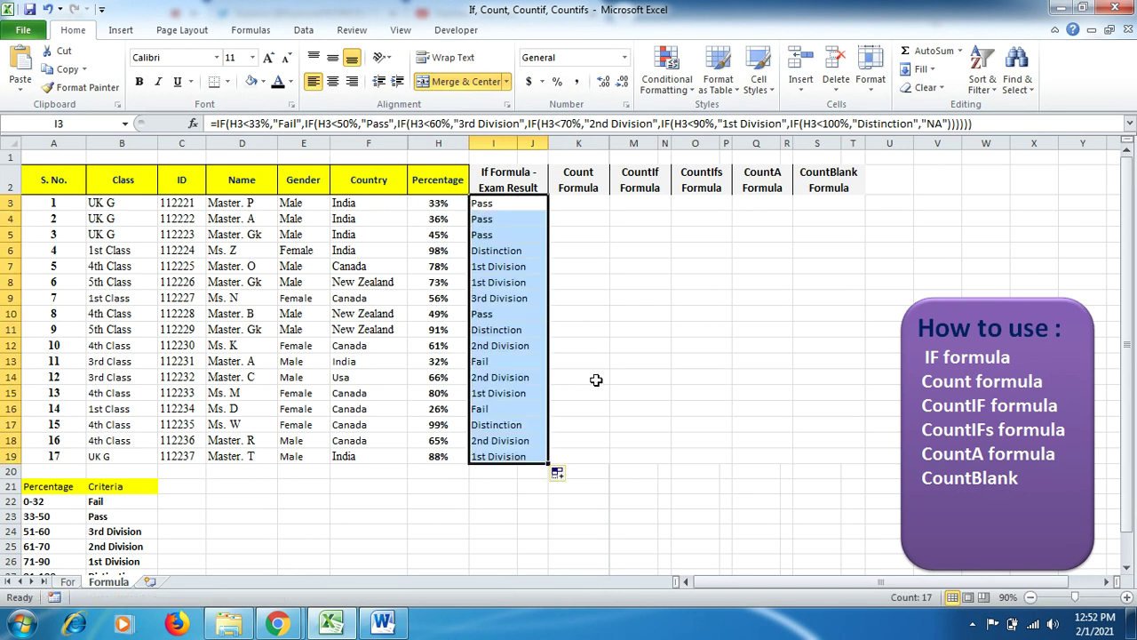
{"action": "left_click", "coordinate": [600, 359]}
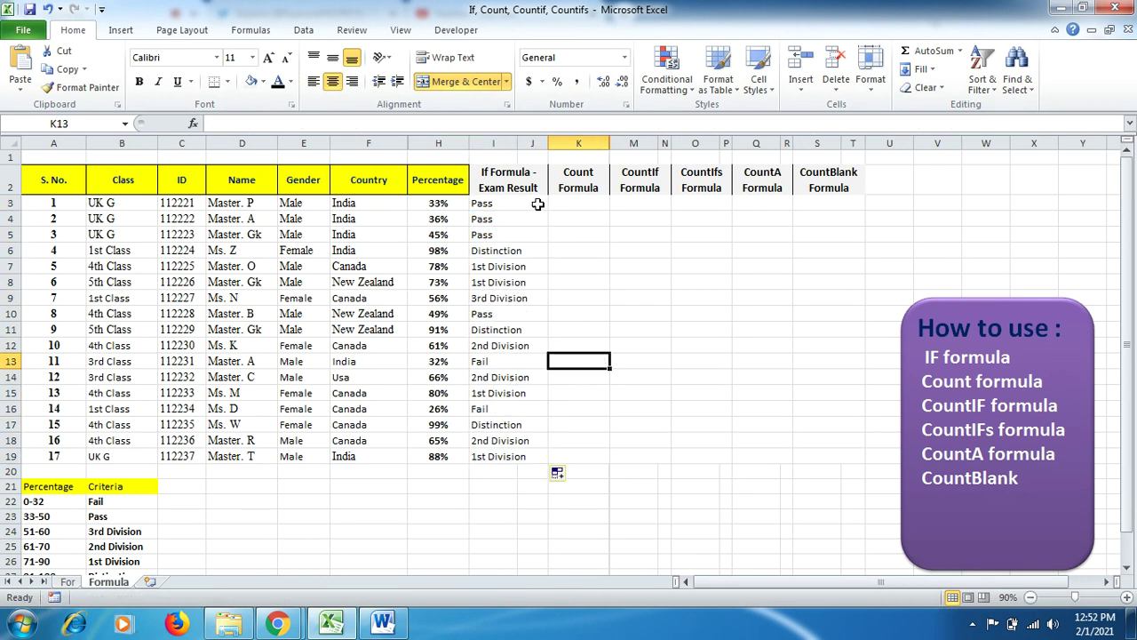
- Apply a gray fill color to the exam results in rows 3 to 19
{"action": "left_click_drag", "start_coordinate": [536, 207], "coordinate": [529, 456]}
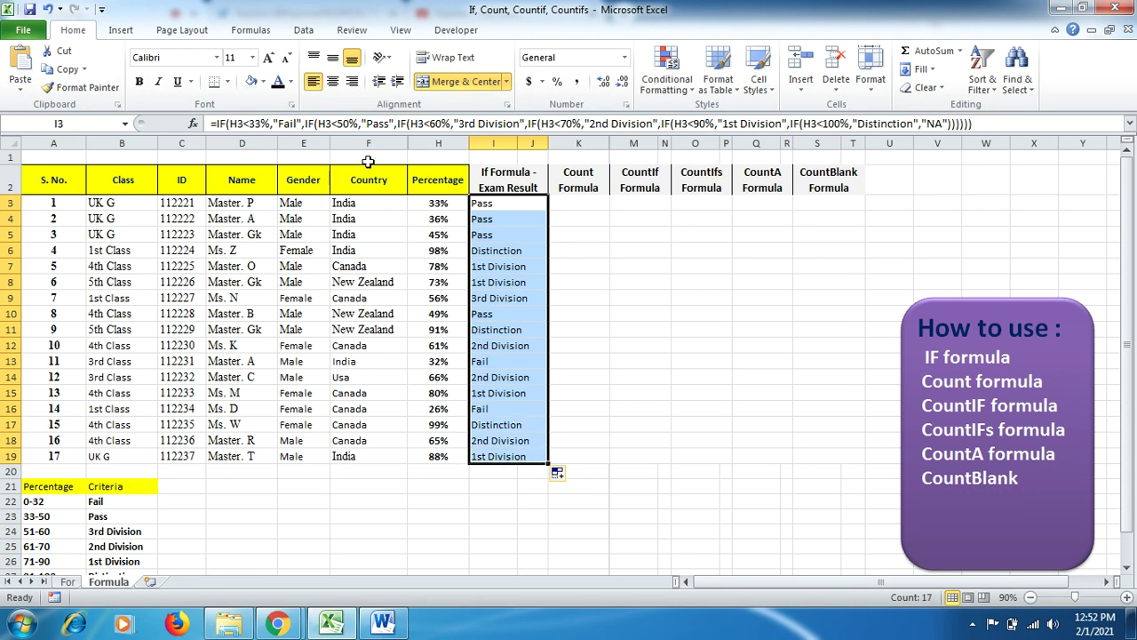
{"action": "left_click", "coordinate": [264, 82]}
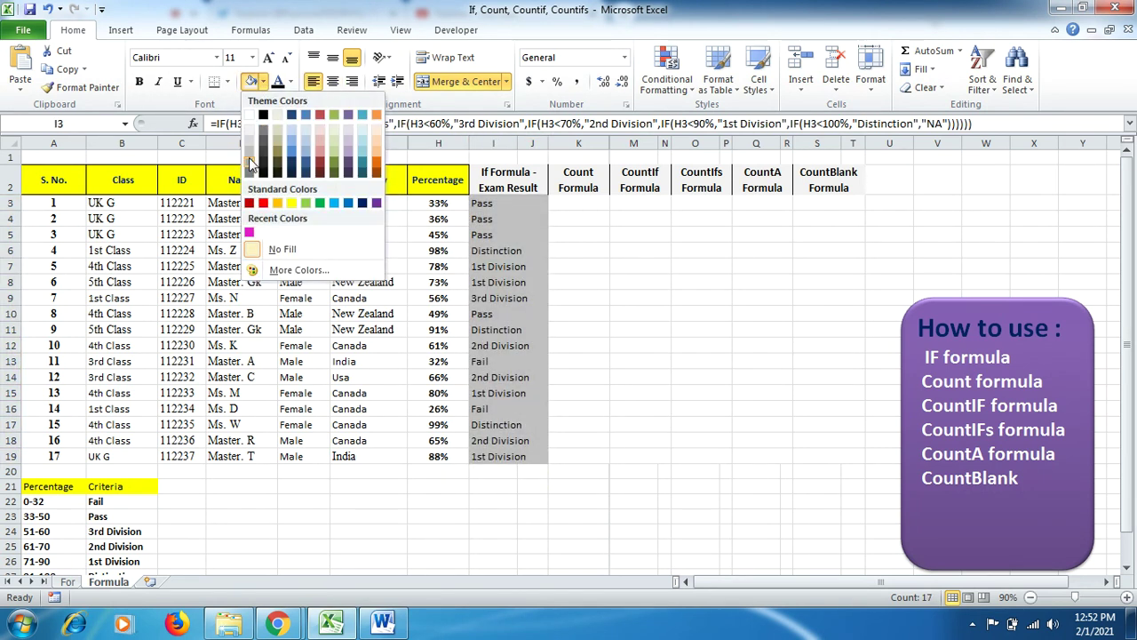
{"action": "left_click", "coordinate": [250, 164]}
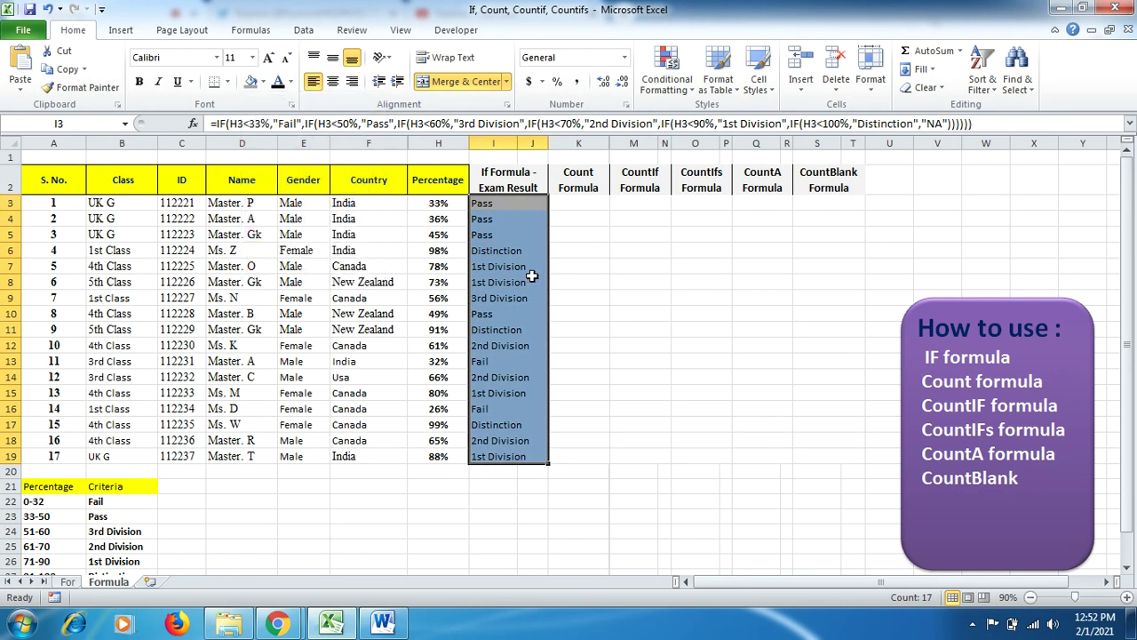
{"action": "left_click", "coordinate": [602, 281]}
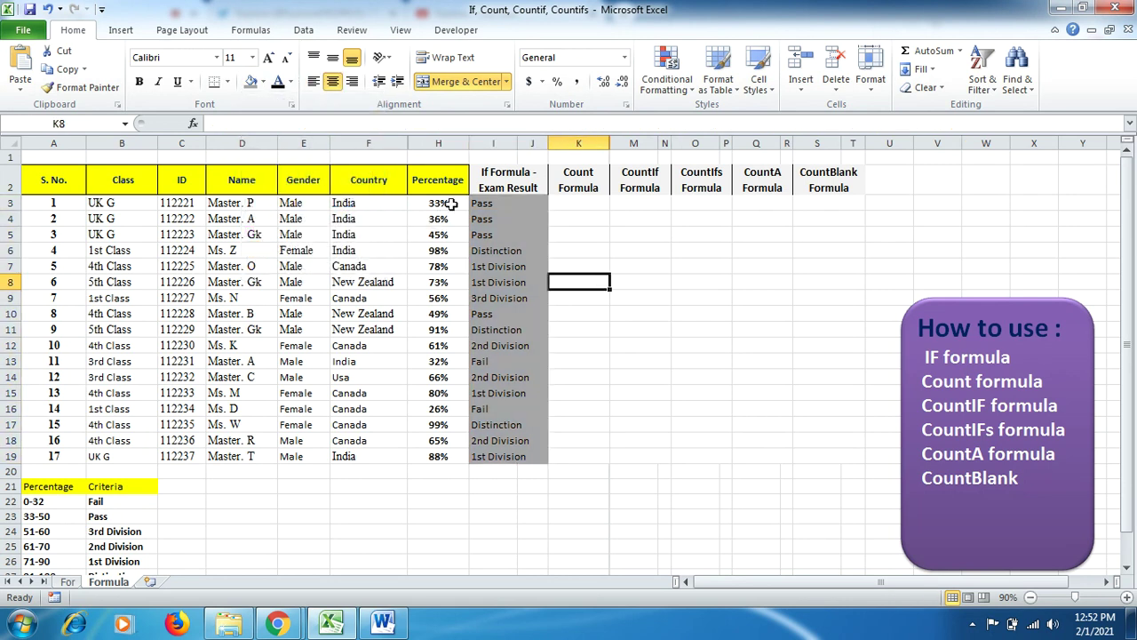
- Enter a COUNT formula in K3 that counts the percentage values in H3:H19
{"action": "left_click", "coordinate": [567, 204]}
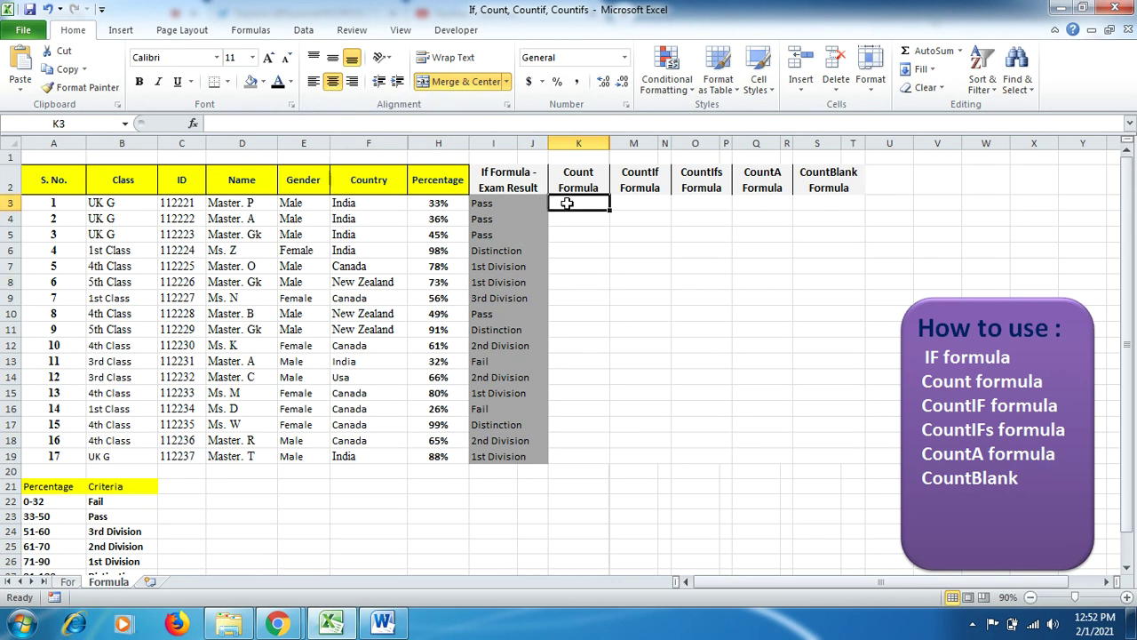
{"action": "type", "text": "="}
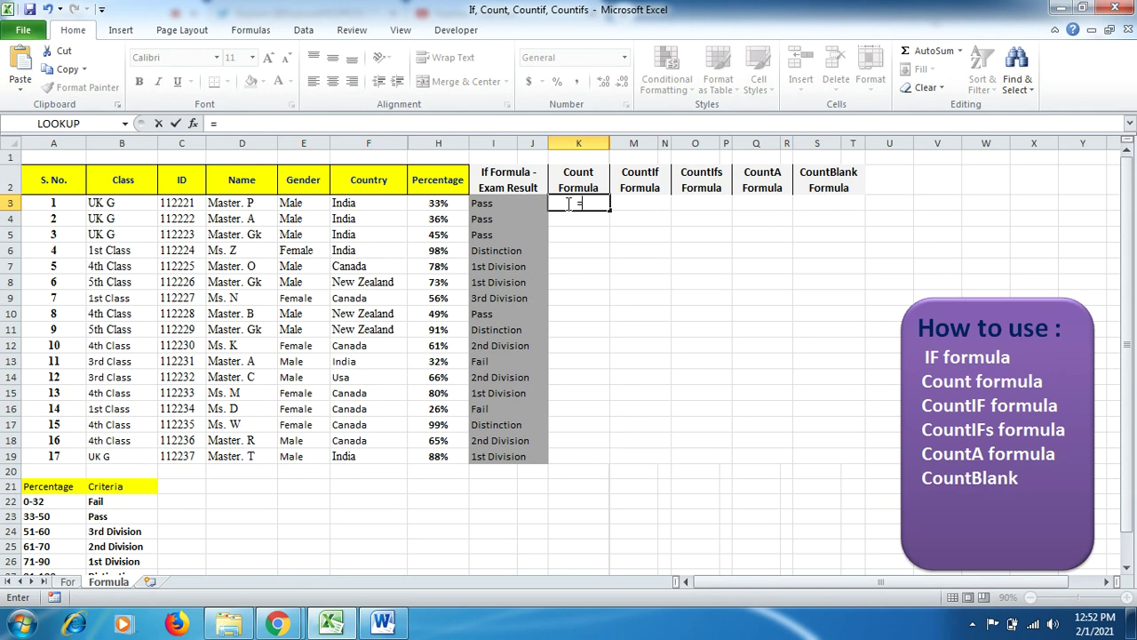
{"action": "type", "text": "count"}
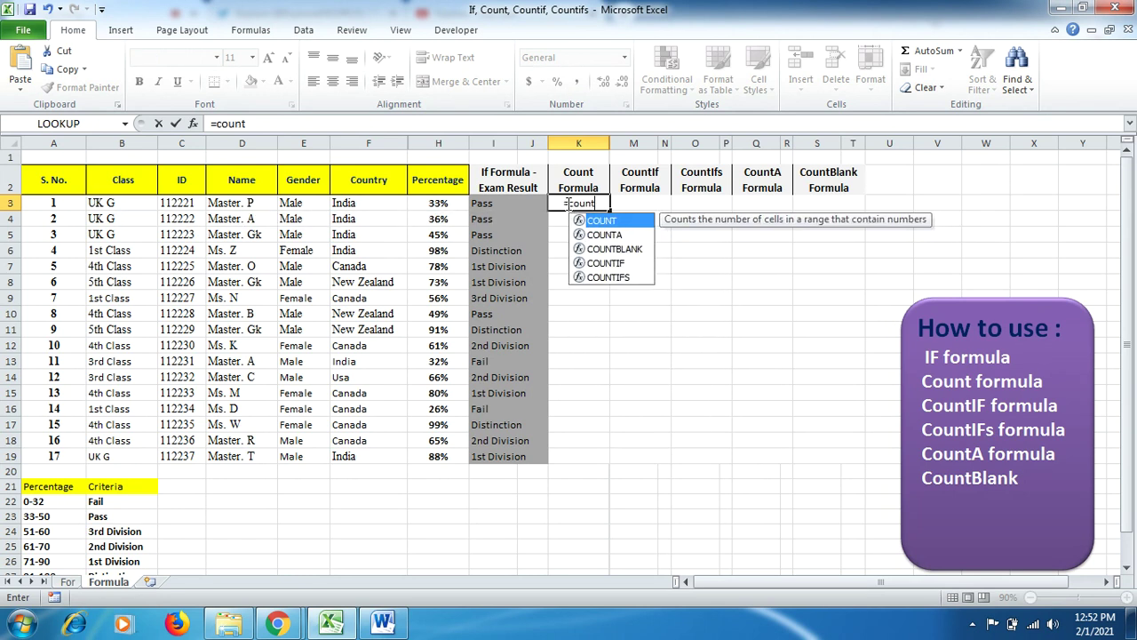
{"action": "double_click", "coordinate": [629, 224]}
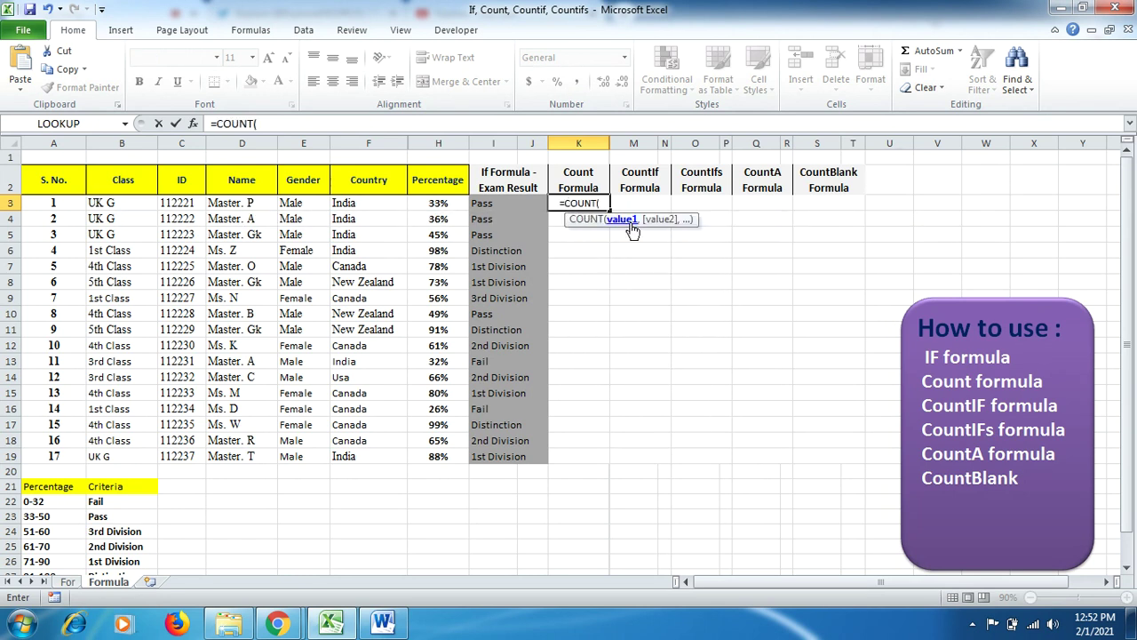
{"action": "left_click_drag", "start_coordinate": [438, 203], "coordinate": [435, 450]}
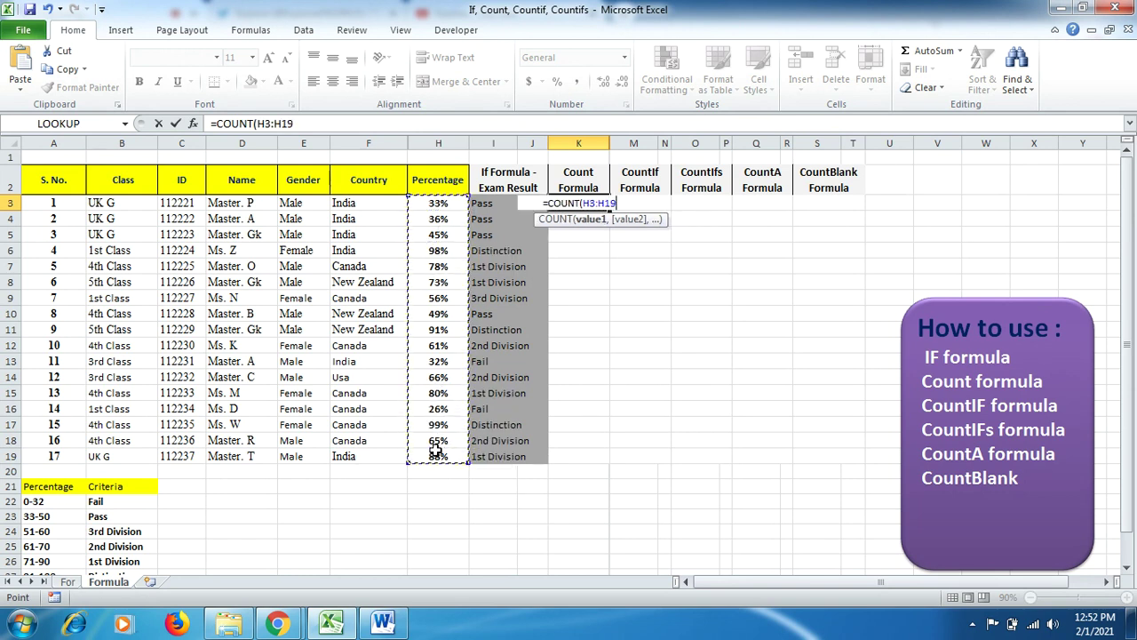
{"action": "key", "text": "Return"}
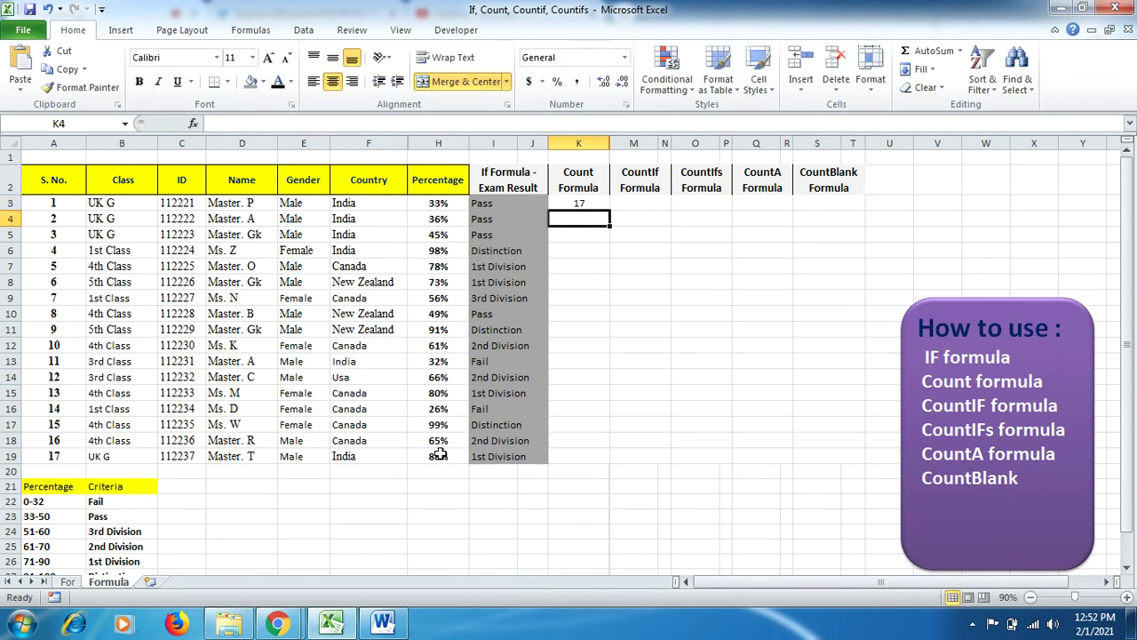
{"action": "left_click_drag", "start_coordinate": [440, 455], "coordinate": [425, 204]}
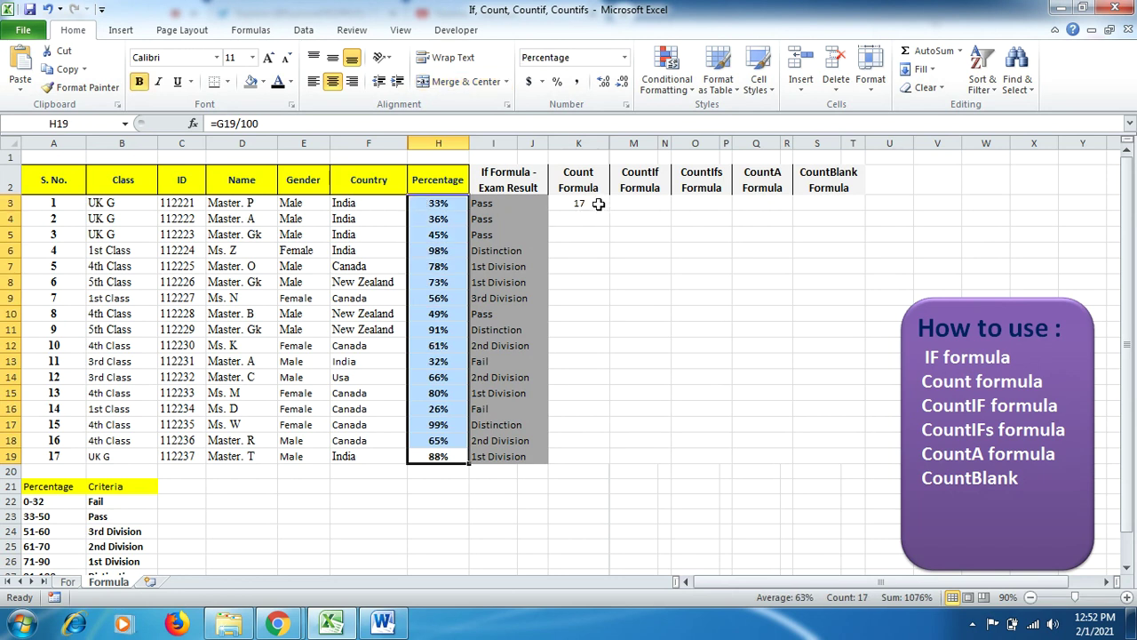
- Start a COUNTIF formula in M3 with the percentages H3:H19 as its range
{"action": "left_click", "coordinate": [643, 204]}
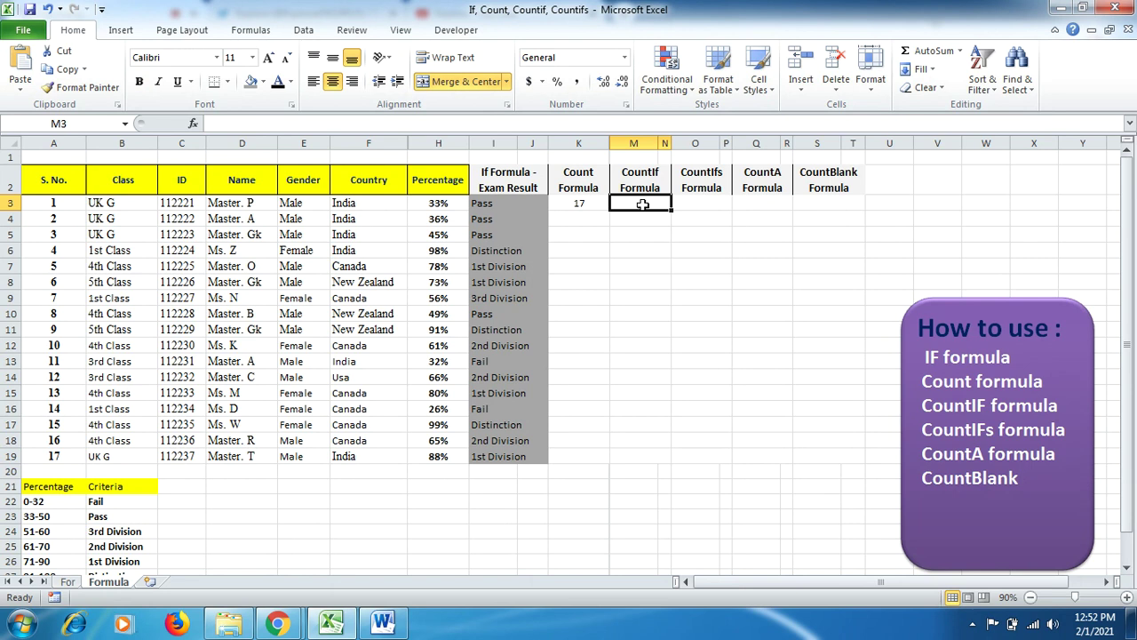
{"action": "type", "text": "="}
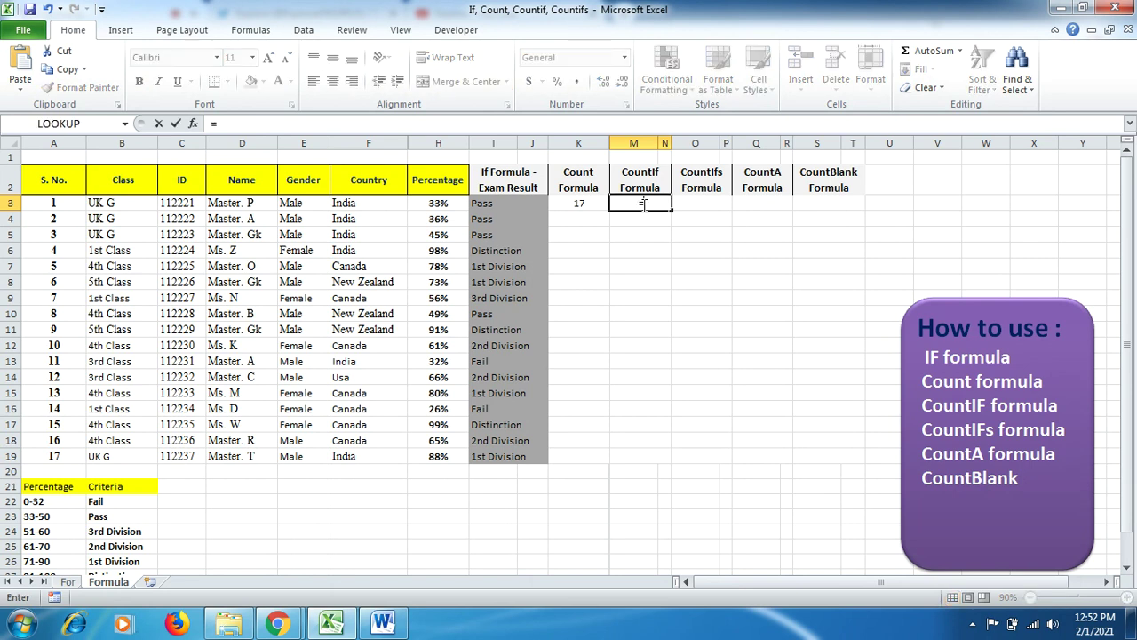
{"action": "type", "text": "count"}
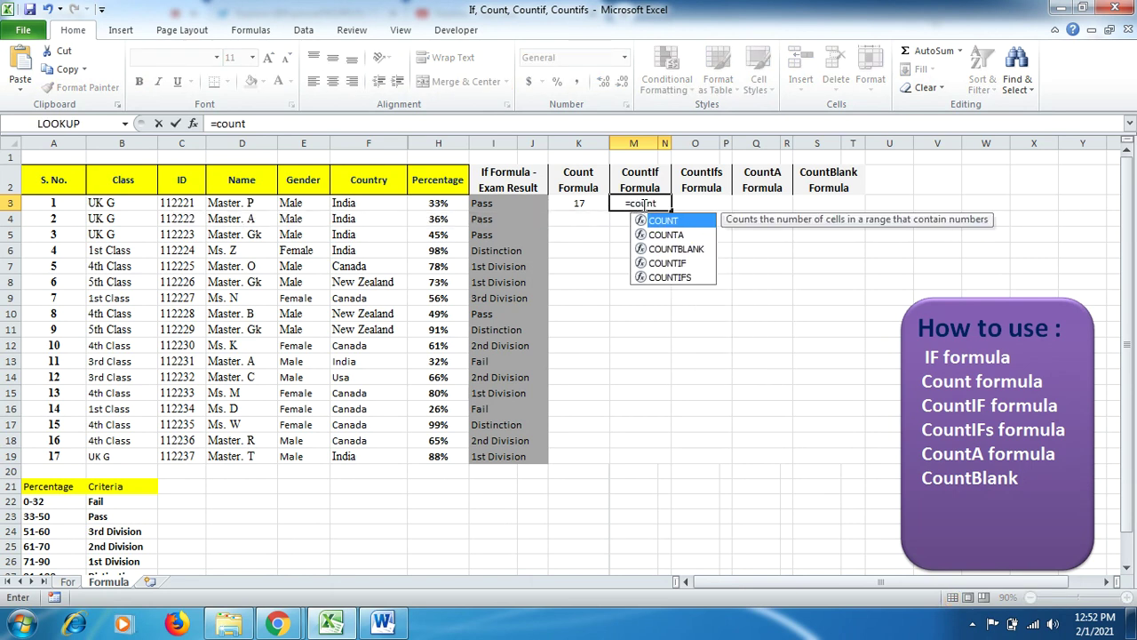
{"action": "type", "text": "if"}
{"action": "double_click", "coordinate": [658, 221]}
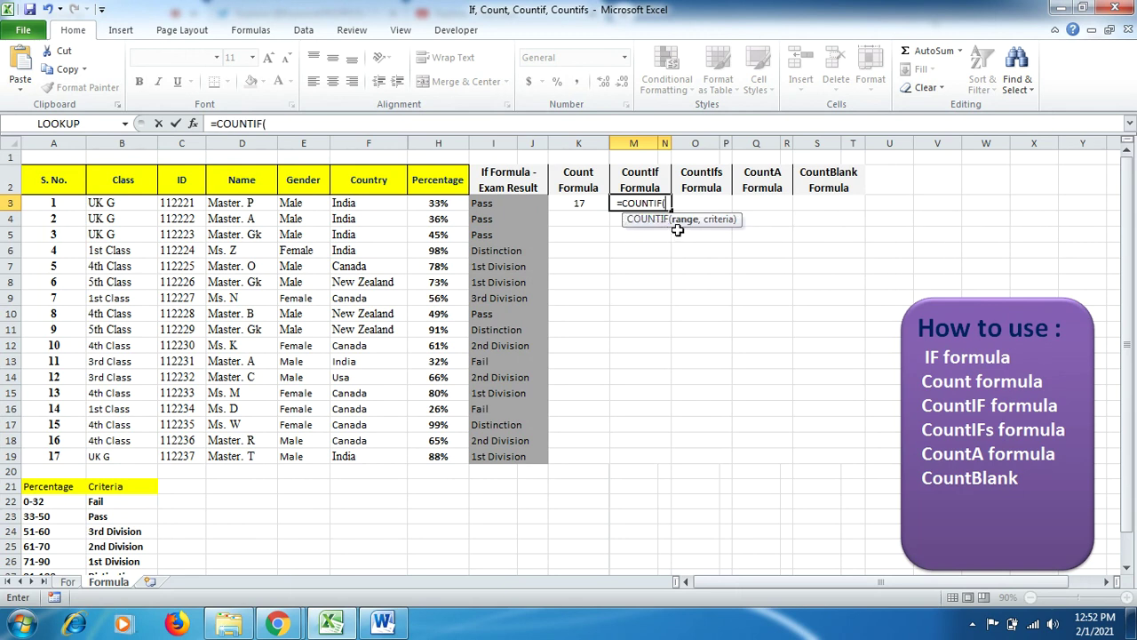
{"action": "left_click_drag", "start_coordinate": [438, 202], "coordinate": [451, 453]}
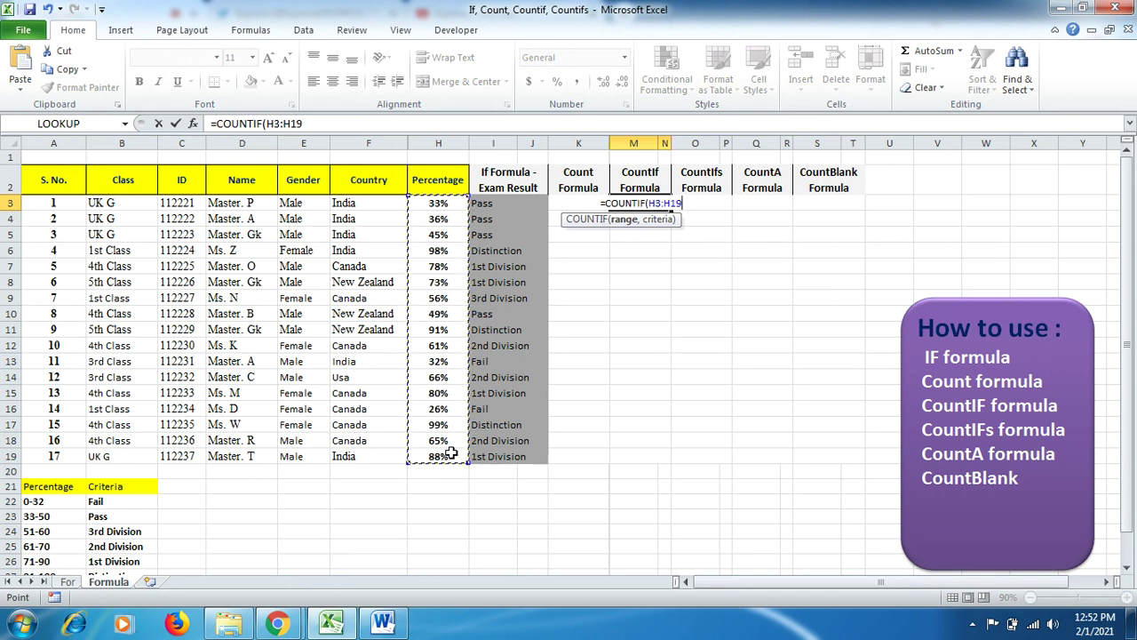
{"action": "type", "text": ","}
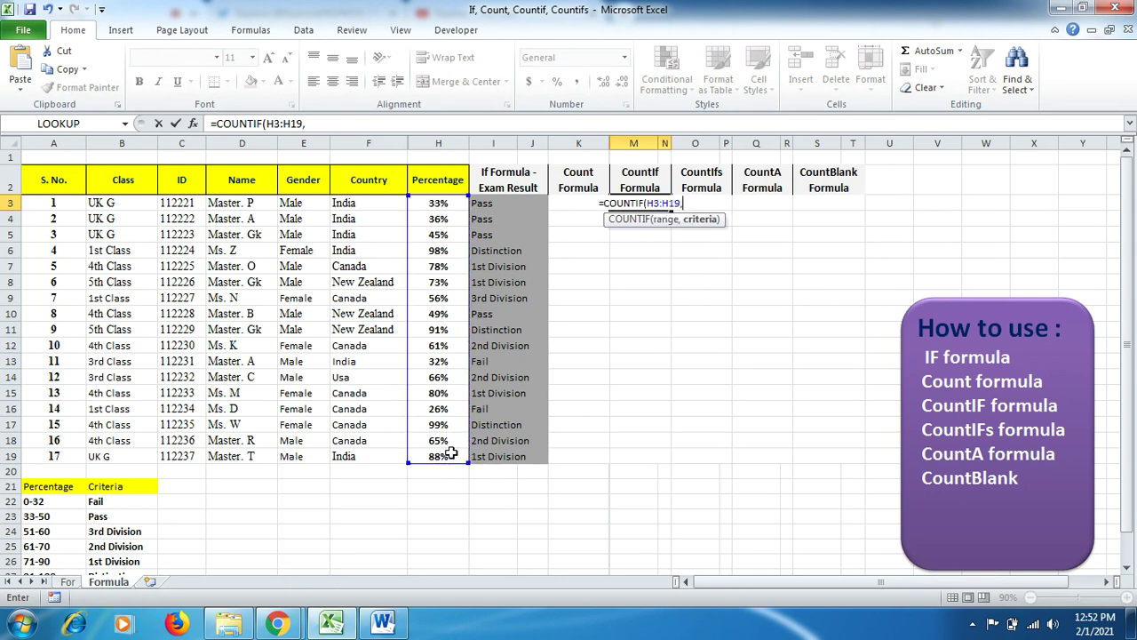
{"action": "left_click", "coordinate": [451, 453]}
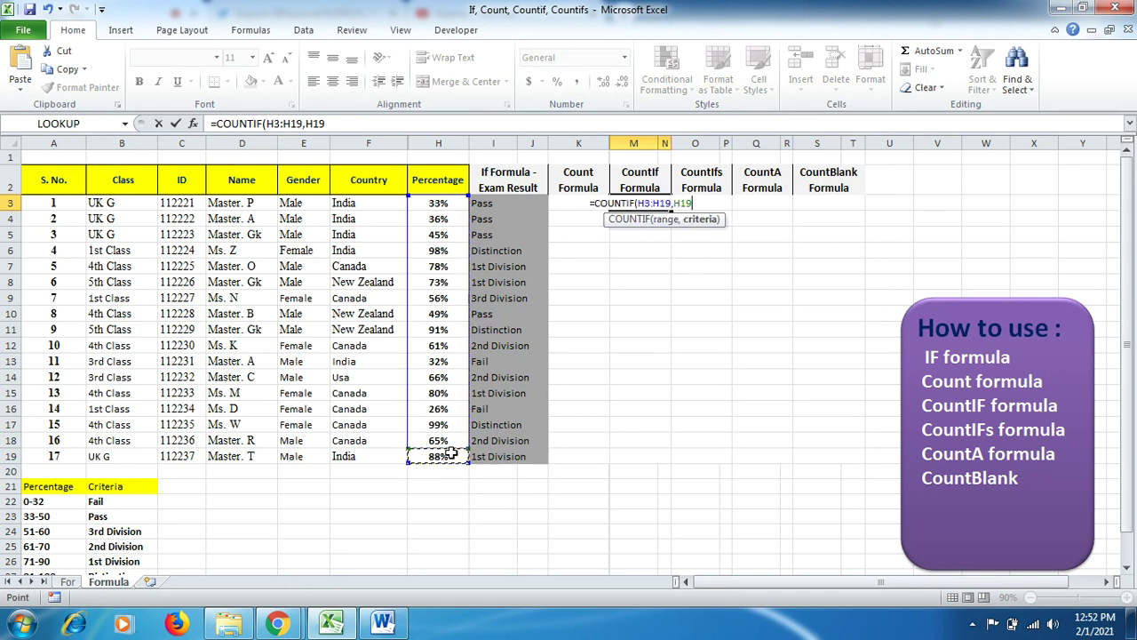
{"action": "key", "text": "BackSpace"}
{"action": "key", "text": "BackSpace"}
{"action": "key", "text": "BackSpace"}
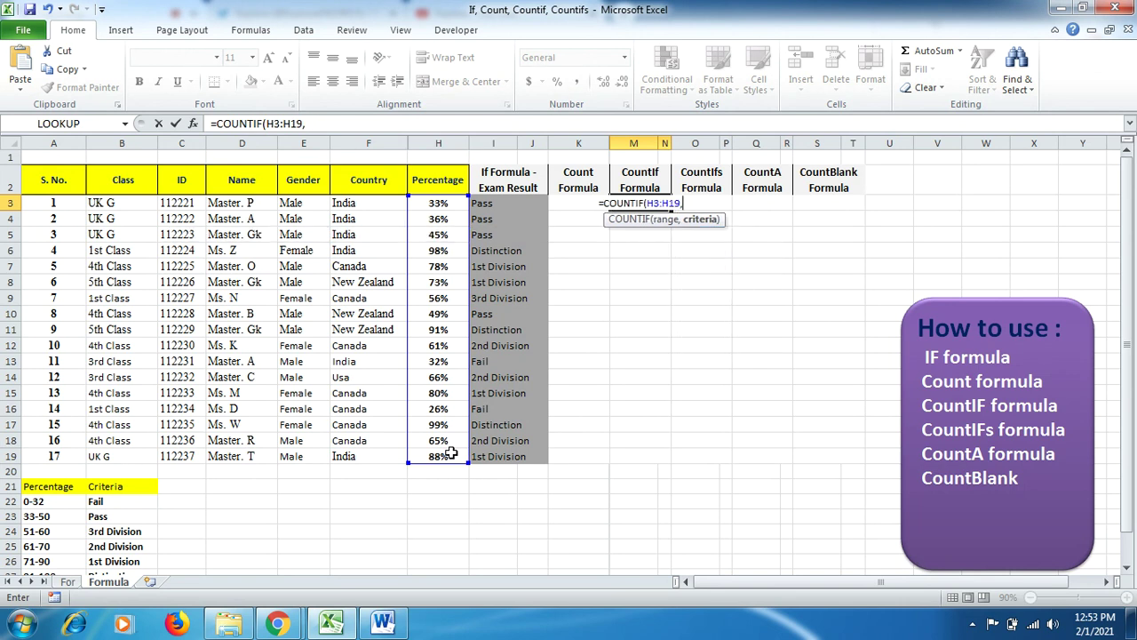
- Complete the COUNTIF formula in M3 with the criterion ">80%"
{"action": "type", "text": ">80"}
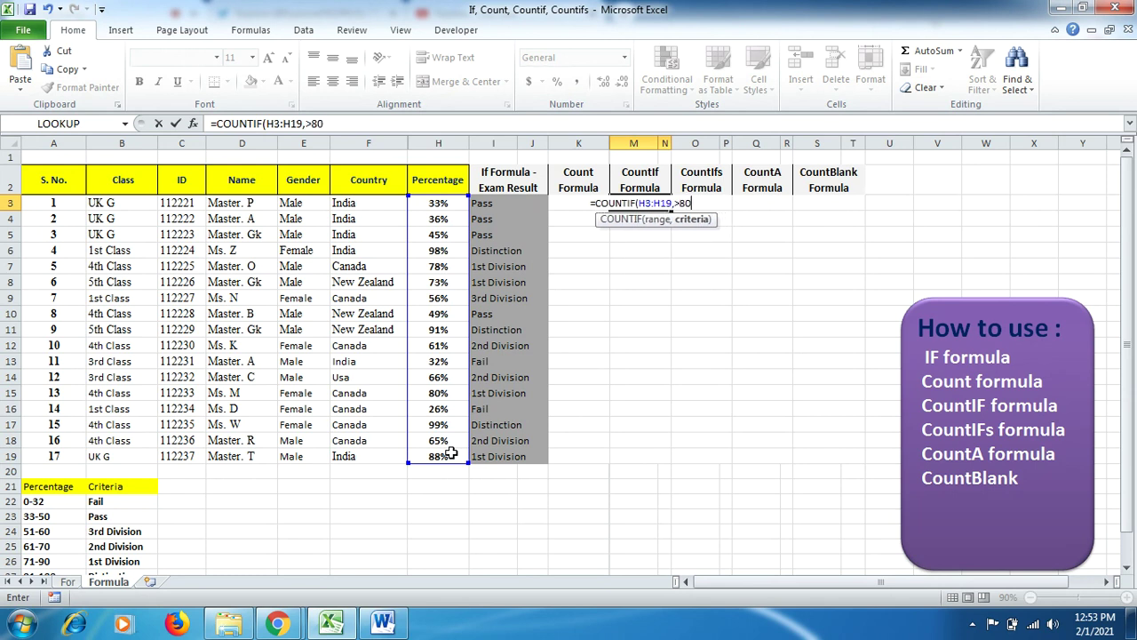
{"action": "type", "text": "%"}
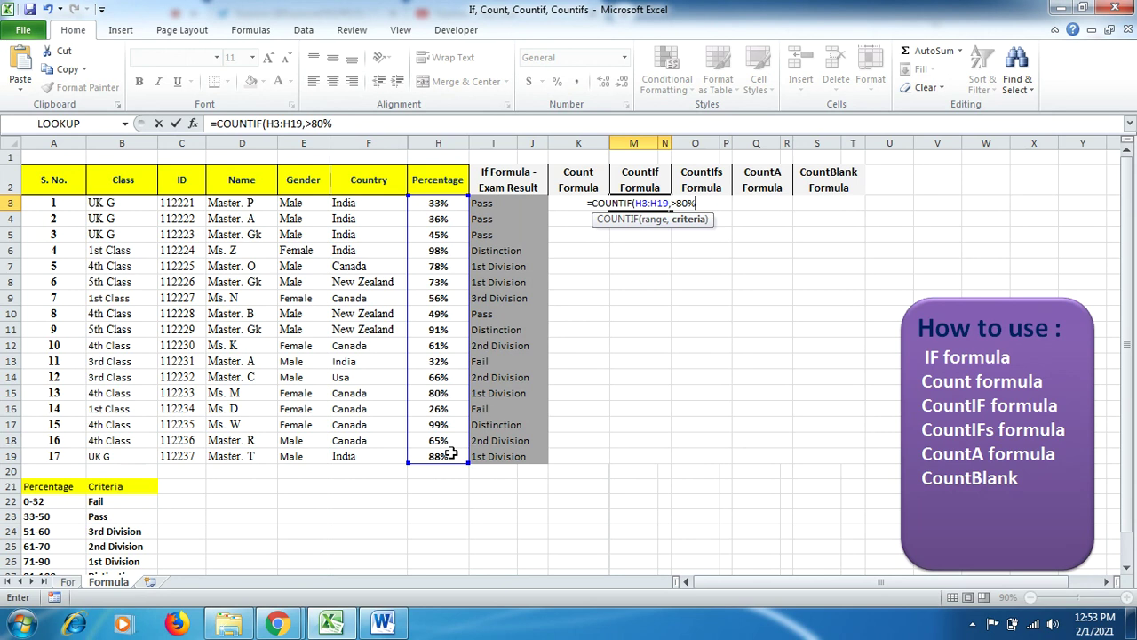
{"action": "type", "text": "\""}
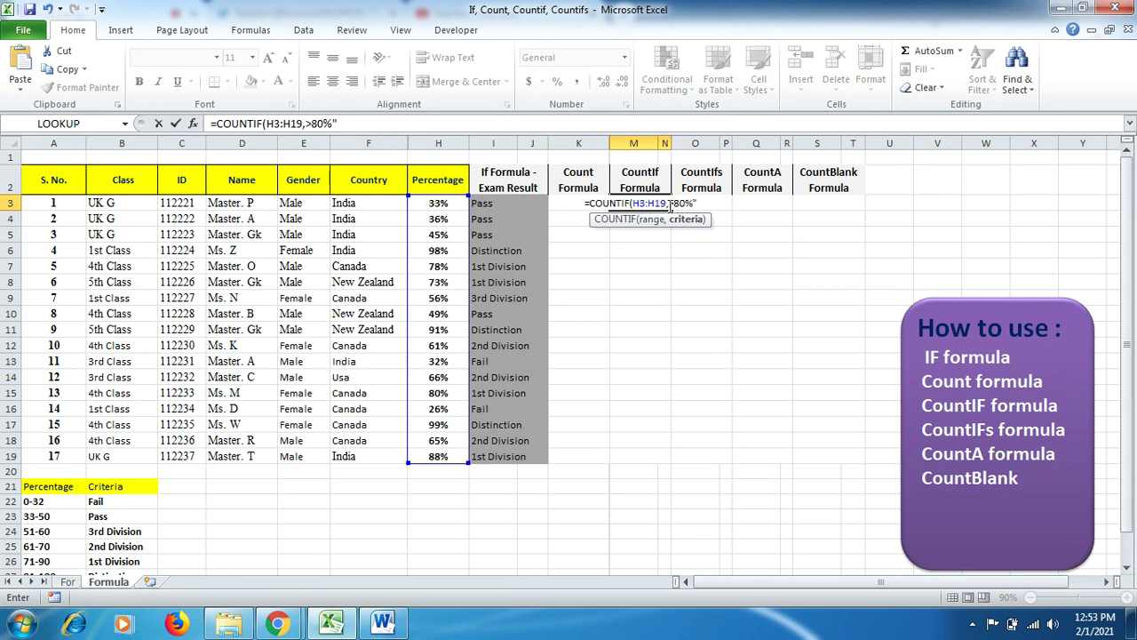
{"action": "left_click", "coordinate": [669, 204]}
{"action": "type", "text": "\""}
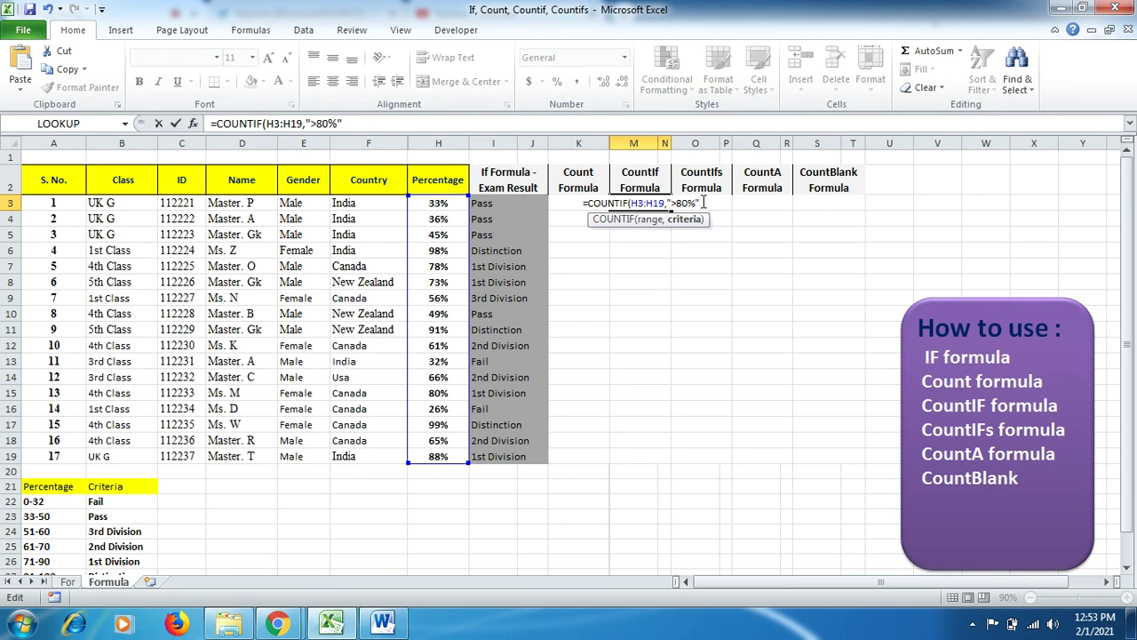
{"action": "type", "text": ")"}
{"action": "key", "text": "Return"}
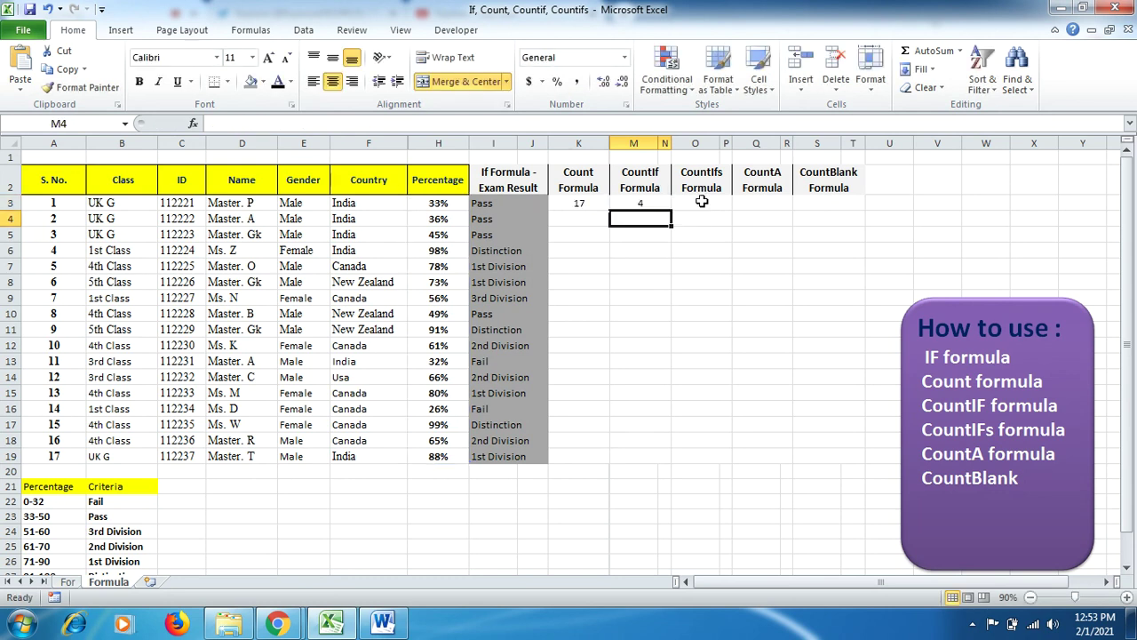
- Check the COUNTIF result and its criterion in M3 against the percentages in H6, H11, H15, H17 and H19
{"action": "left_click", "coordinate": [651, 202]}
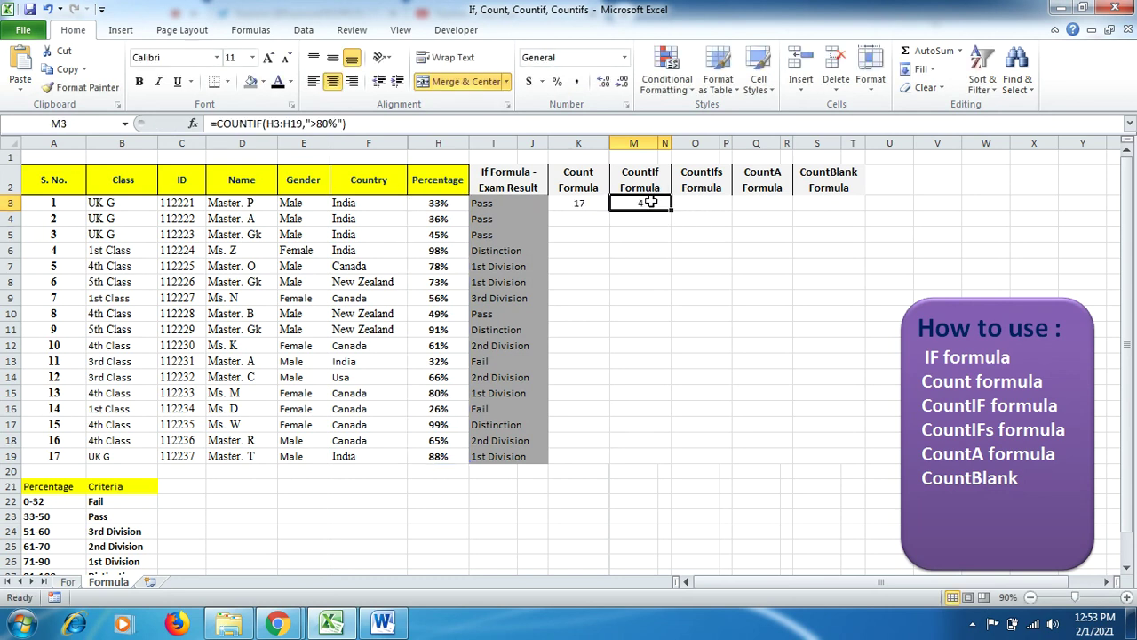
{"action": "left_click", "coordinate": [457, 252]}
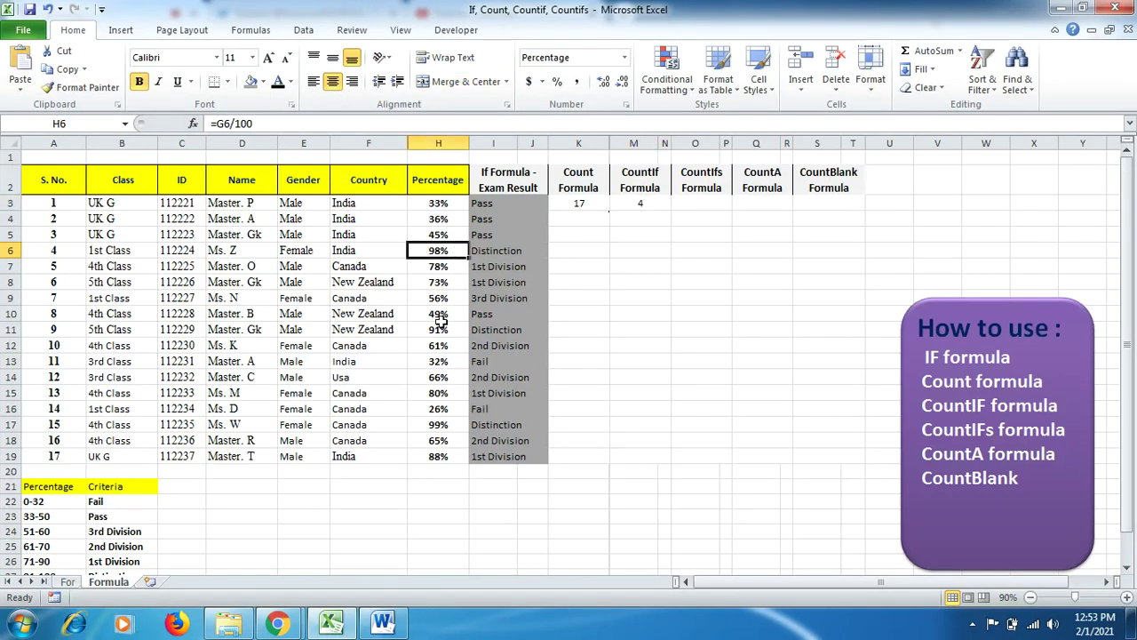
{"action": "left_click", "coordinate": [445, 329]}
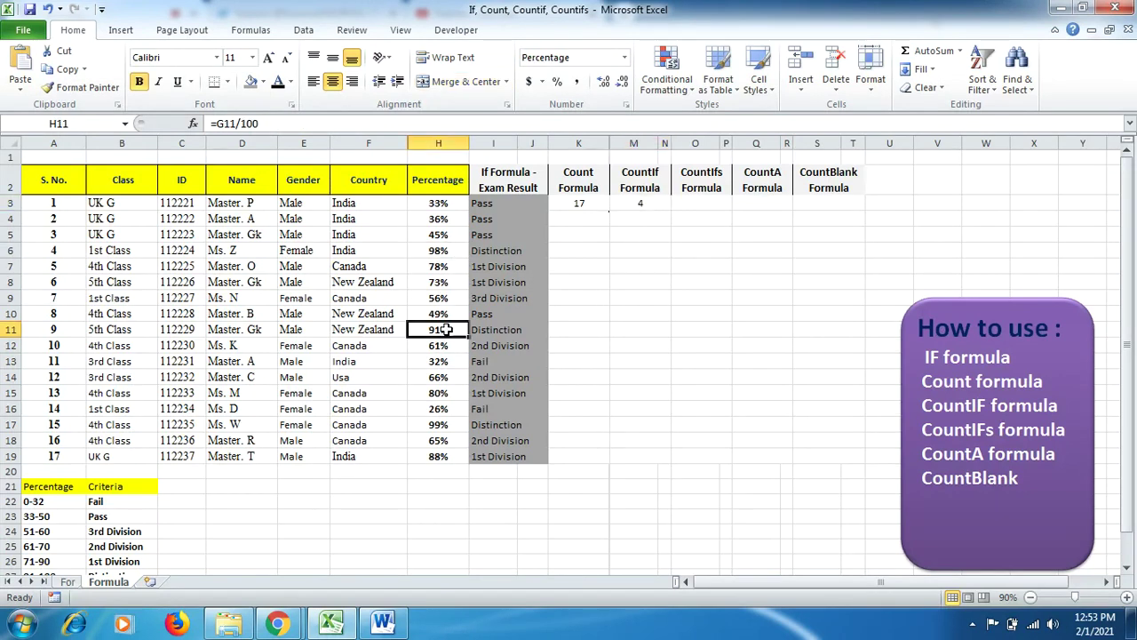
{"action": "left_click", "coordinate": [450, 425]}
{"action": "left_click", "coordinate": [451, 456]}
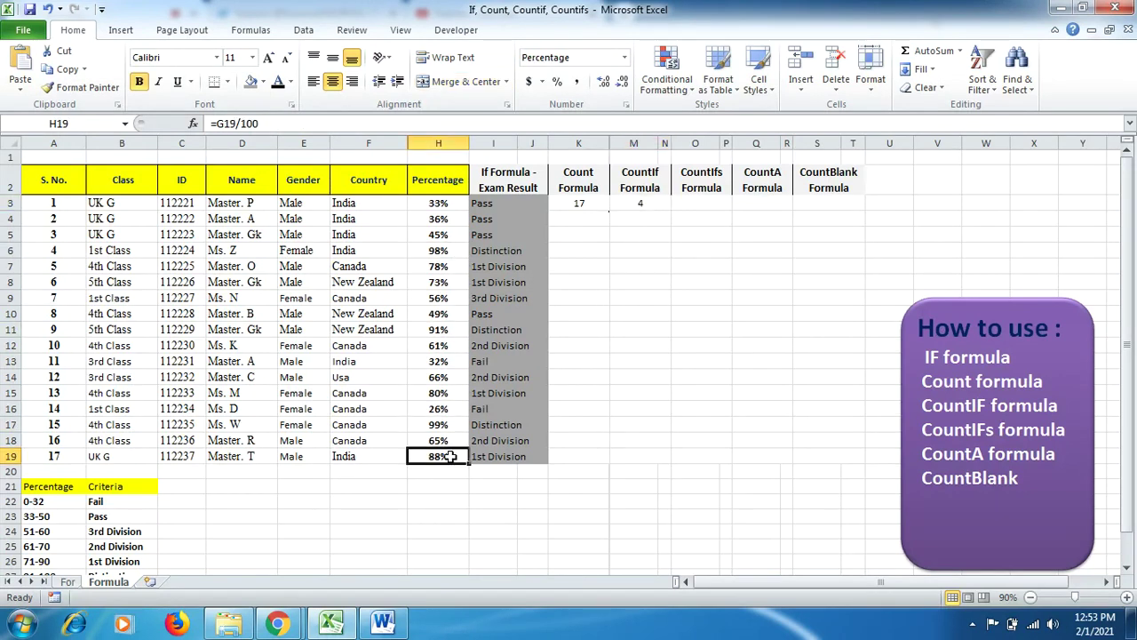
{"action": "left_click", "coordinate": [636, 203]}
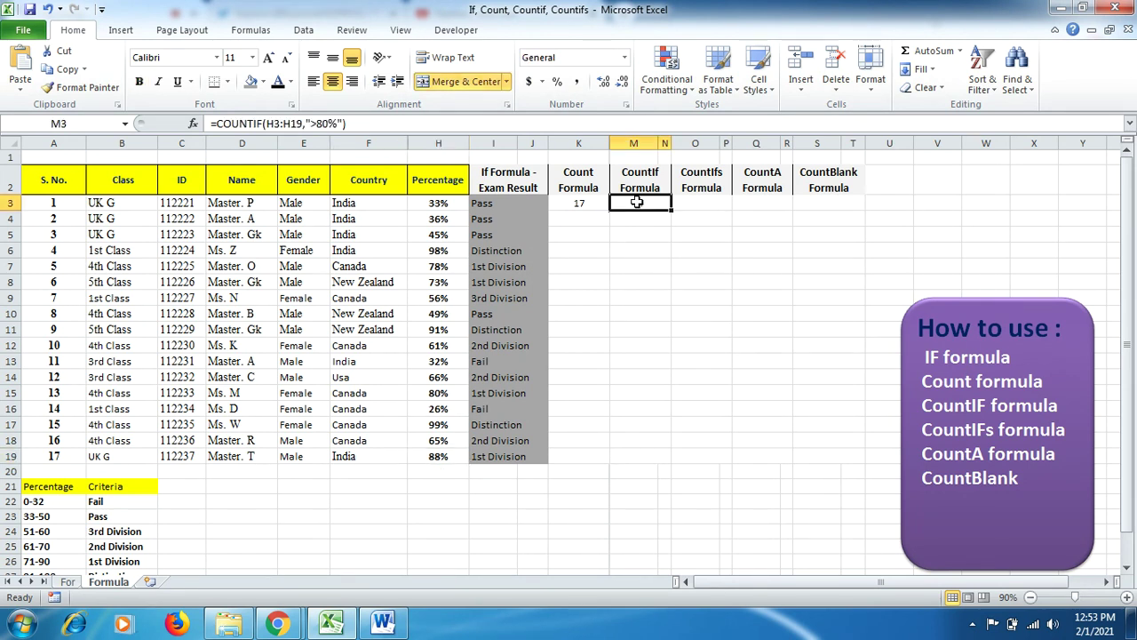
{"action": "left_click", "coordinate": [452, 393]}
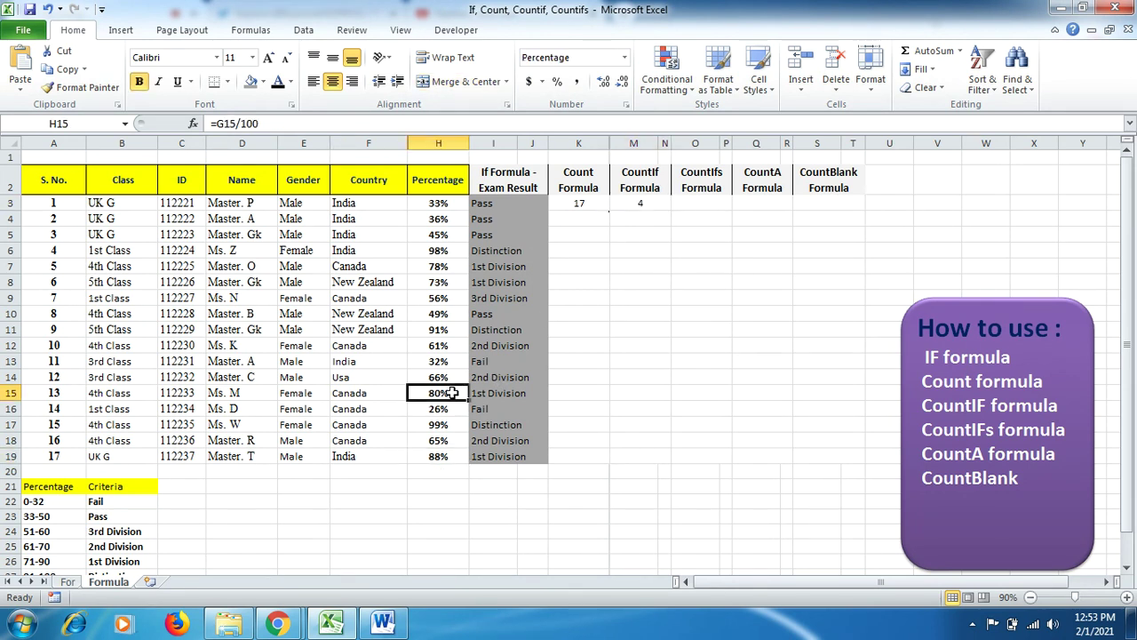
{"action": "left_click", "coordinate": [635, 203]}
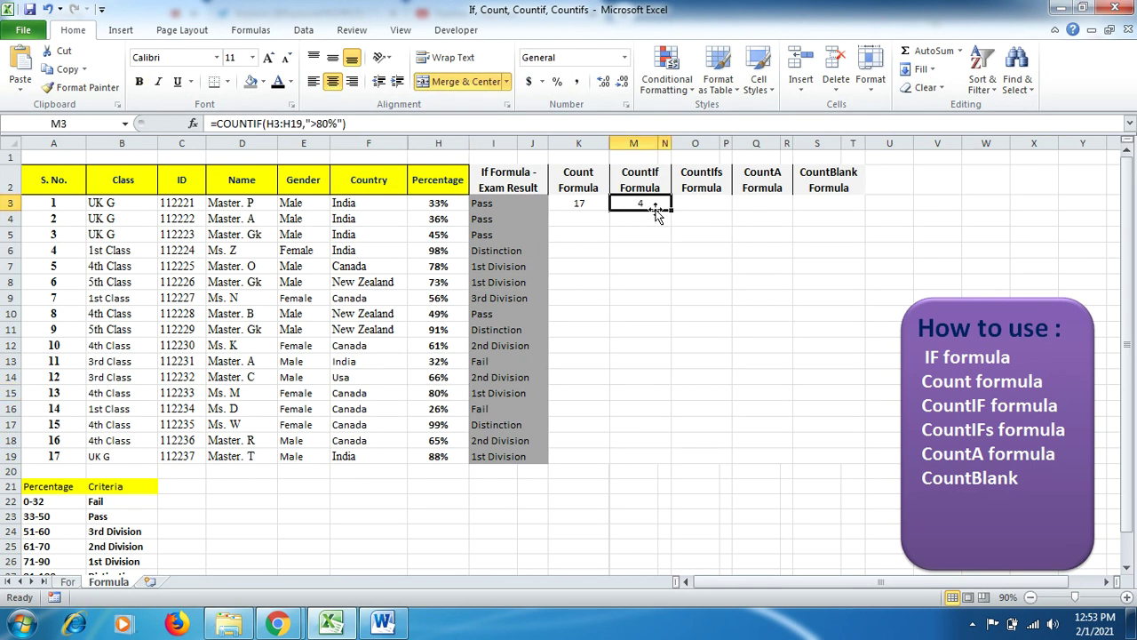
{"action": "left_click", "coordinate": [317, 124]}
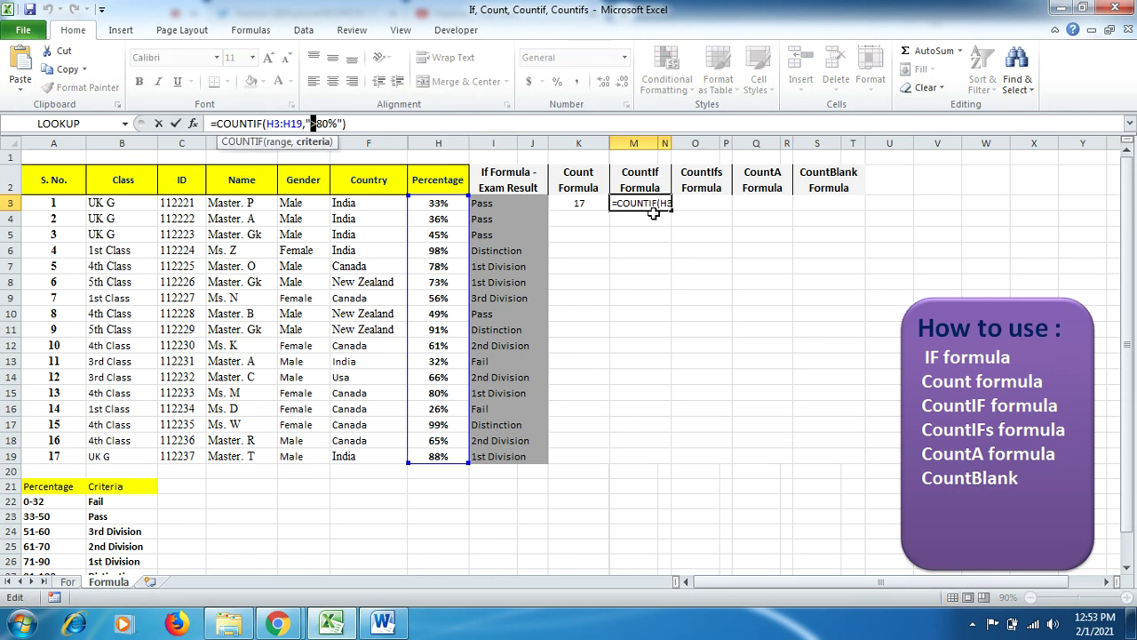
{"action": "key", "text": "Return"}
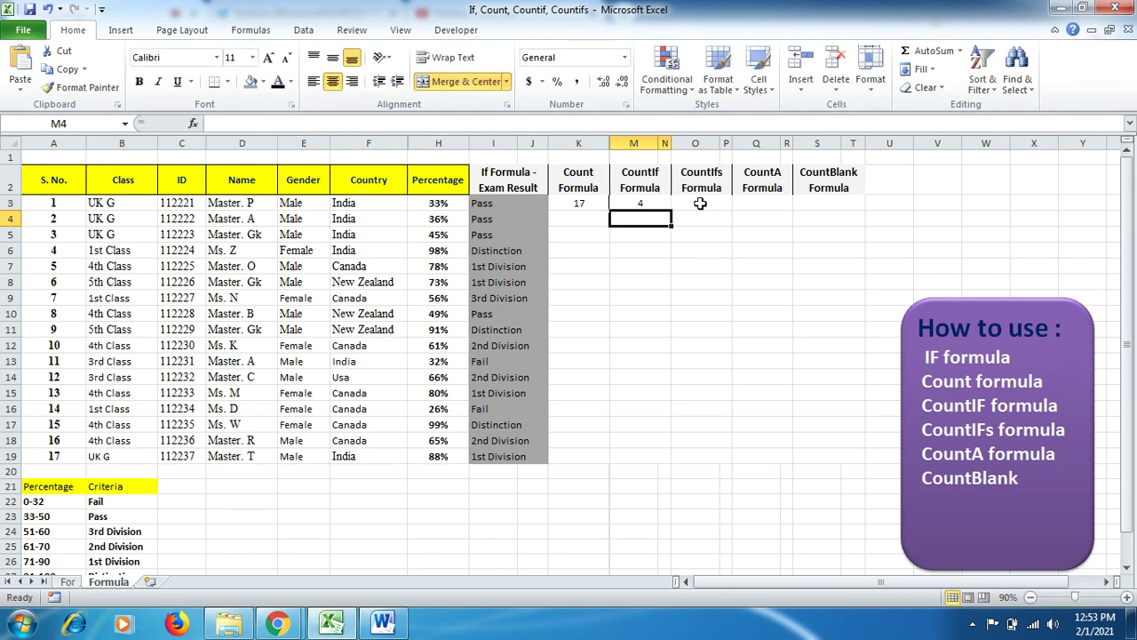
- Start a COUNTIFS formula in O3 with H3:H19 as the first criteria range and ">80%" as its criterion
{"action": "left_click", "coordinate": [700, 203]}
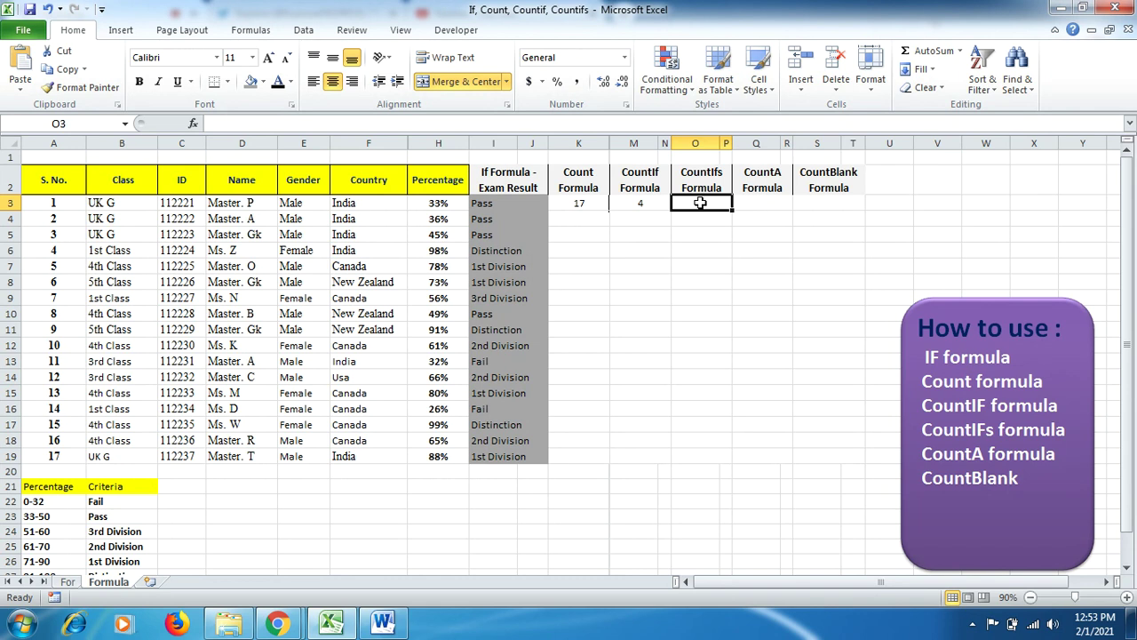
{"action": "type", "text": "="}
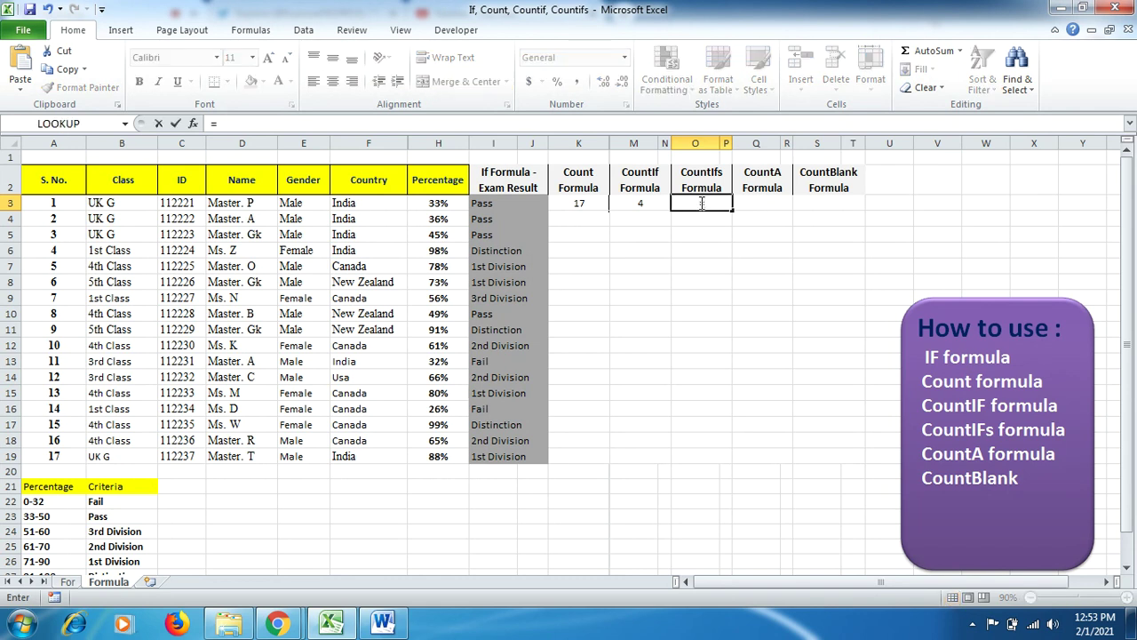
{"action": "type", "text": "count"}
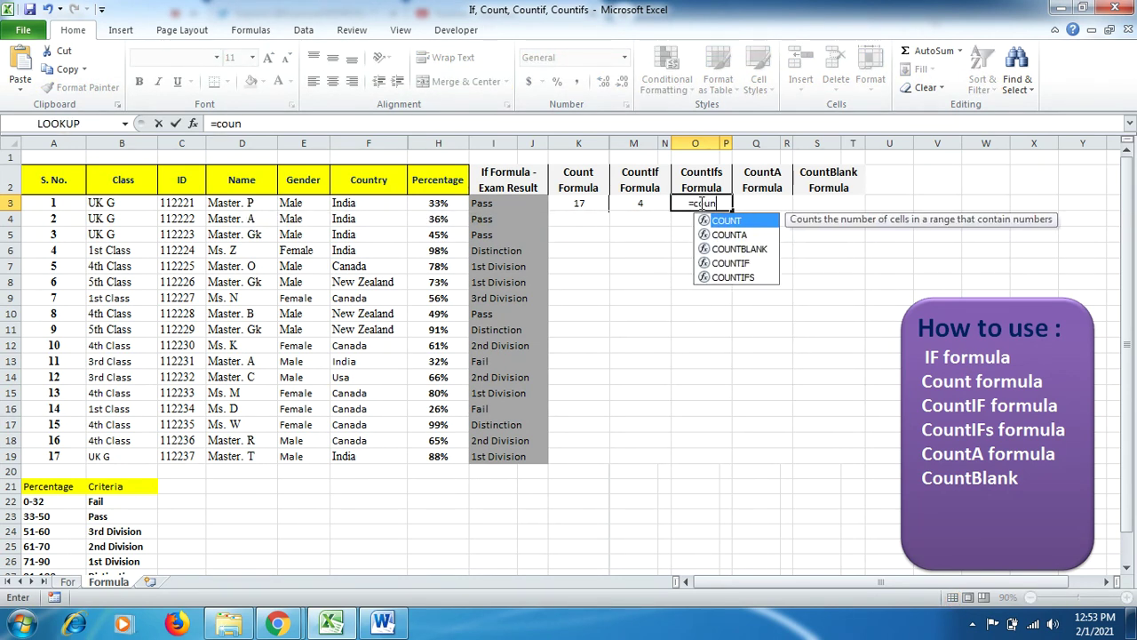
{"action": "left_click", "coordinate": [758, 278]}
{"action": "double_click", "coordinate": [758, 278]}
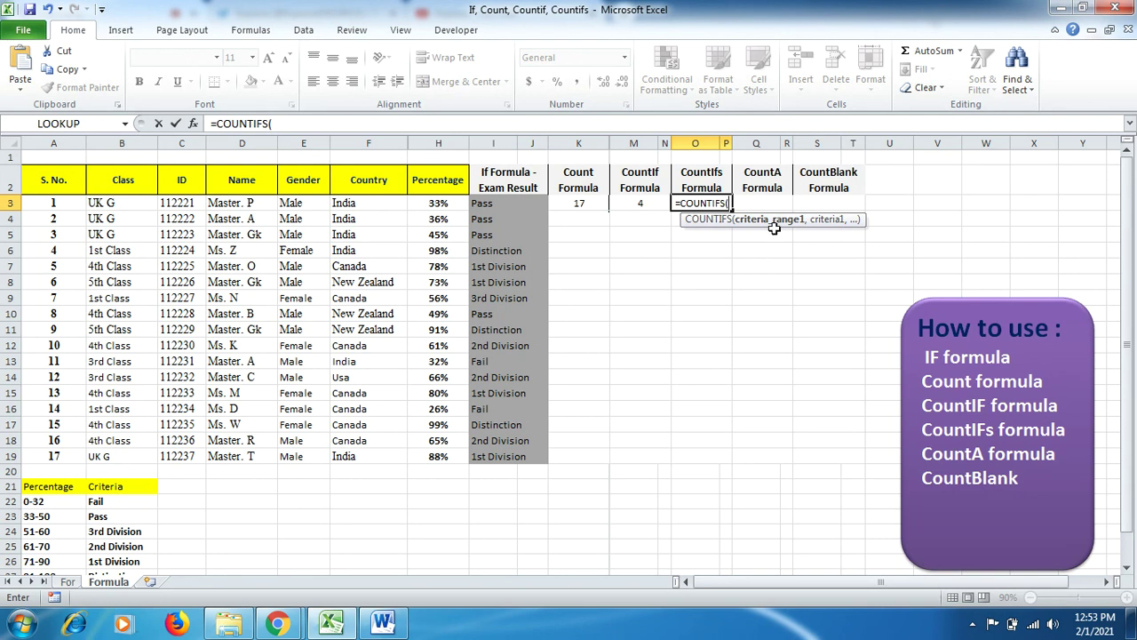
{"action": "left_click_drag", "start_coordinate": [434, 197], "coordinate": [442, 451]}
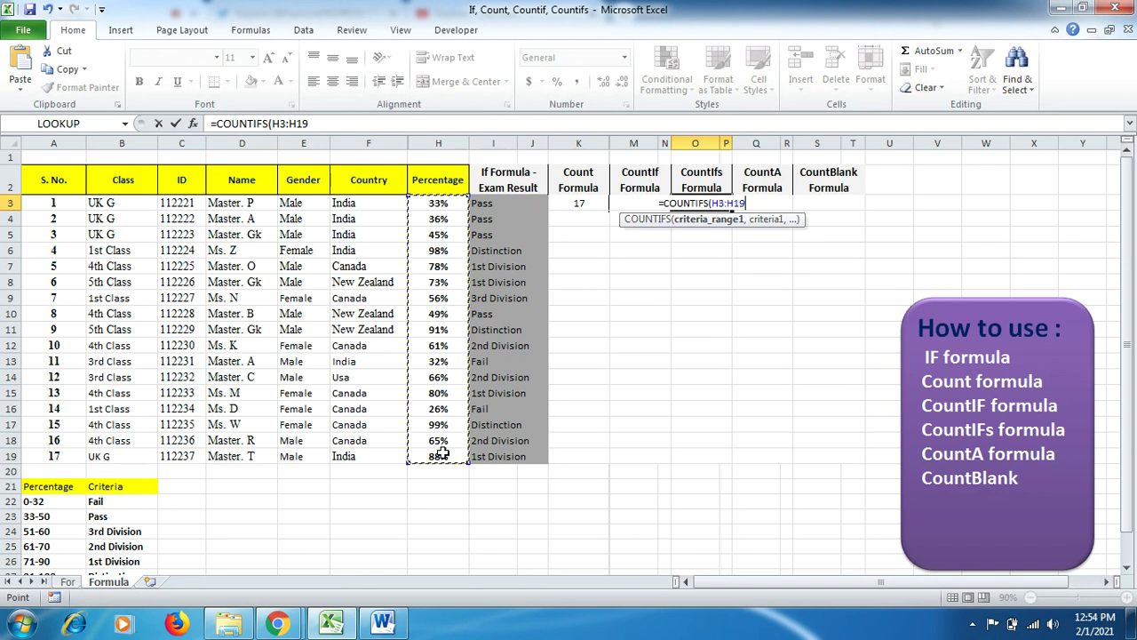
{"action": "type", "text": ","}
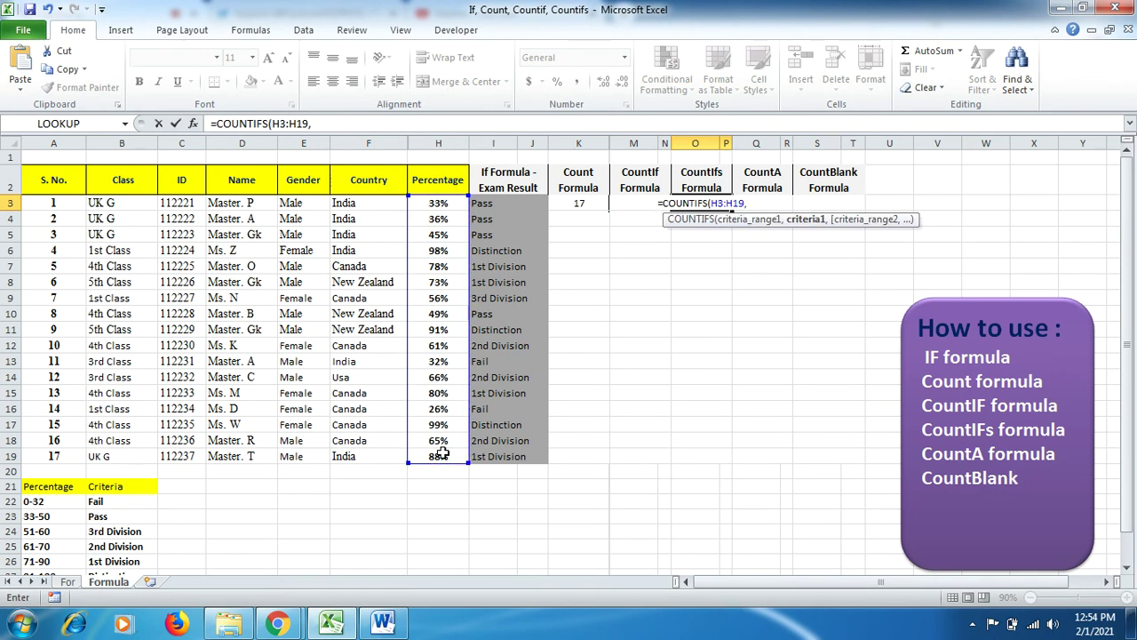
{"action": "type", "text": "\">"}
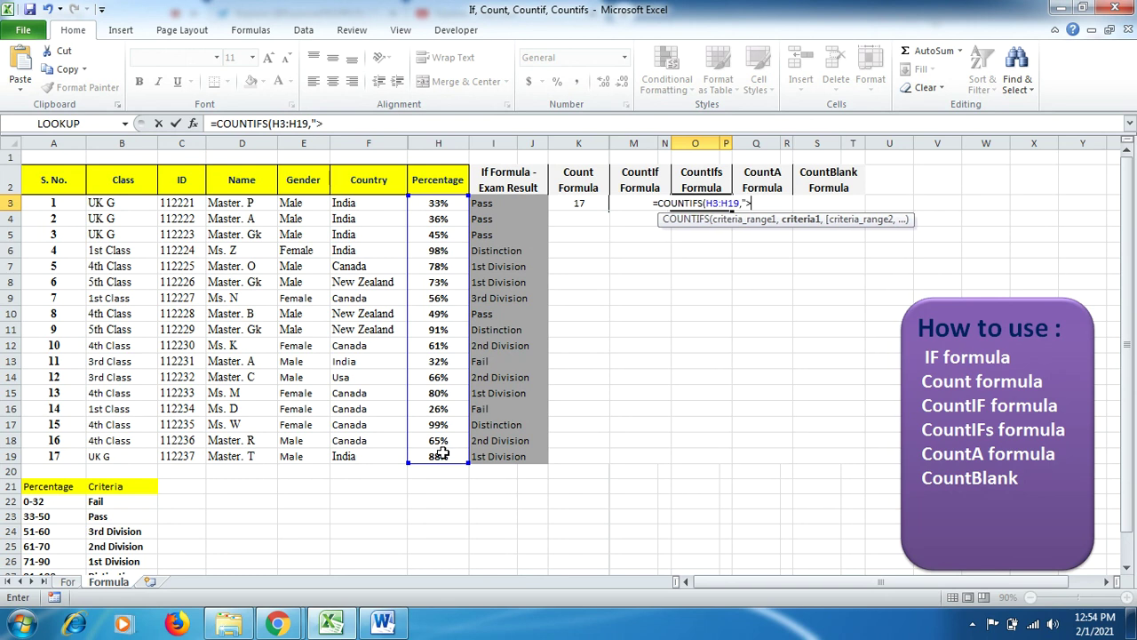
{"action": "type", "text": "80"}
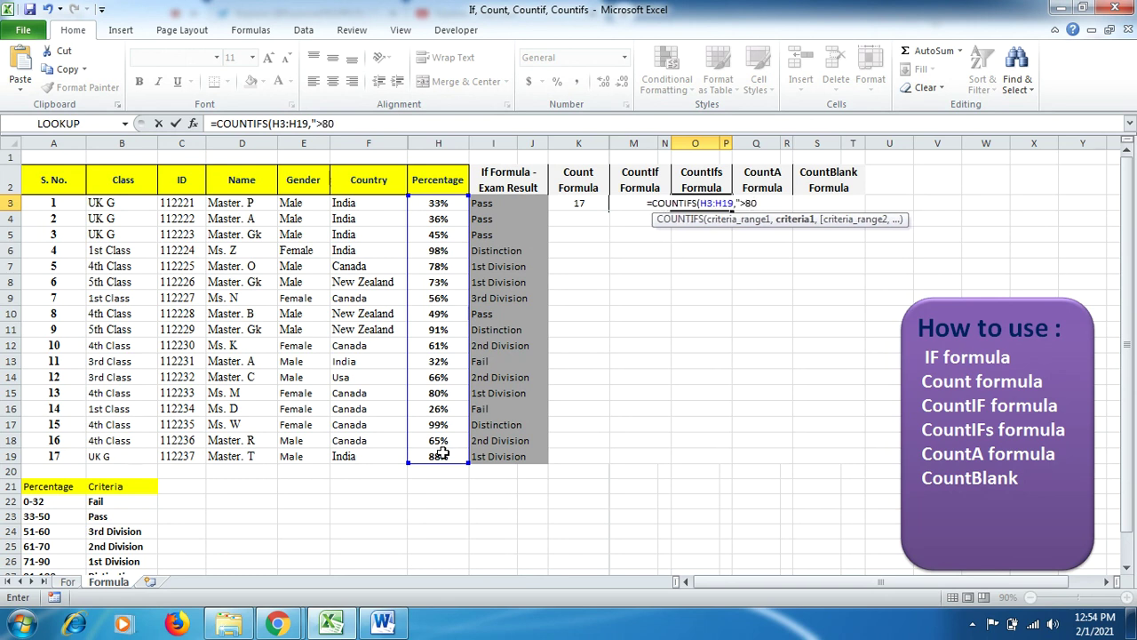
{"action": "type", "text": "%\""}
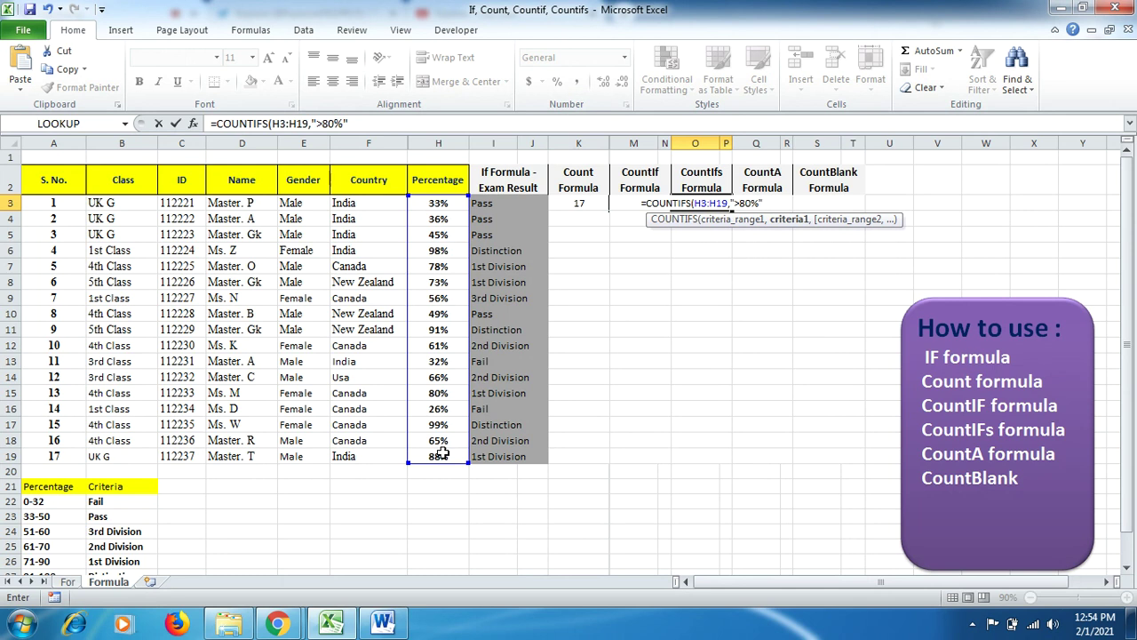
- Complete the COUNTIFS formula in O3 with F3:F19 as the second criteria range and "India" as its criterion
{"action": "type", "text": ","}
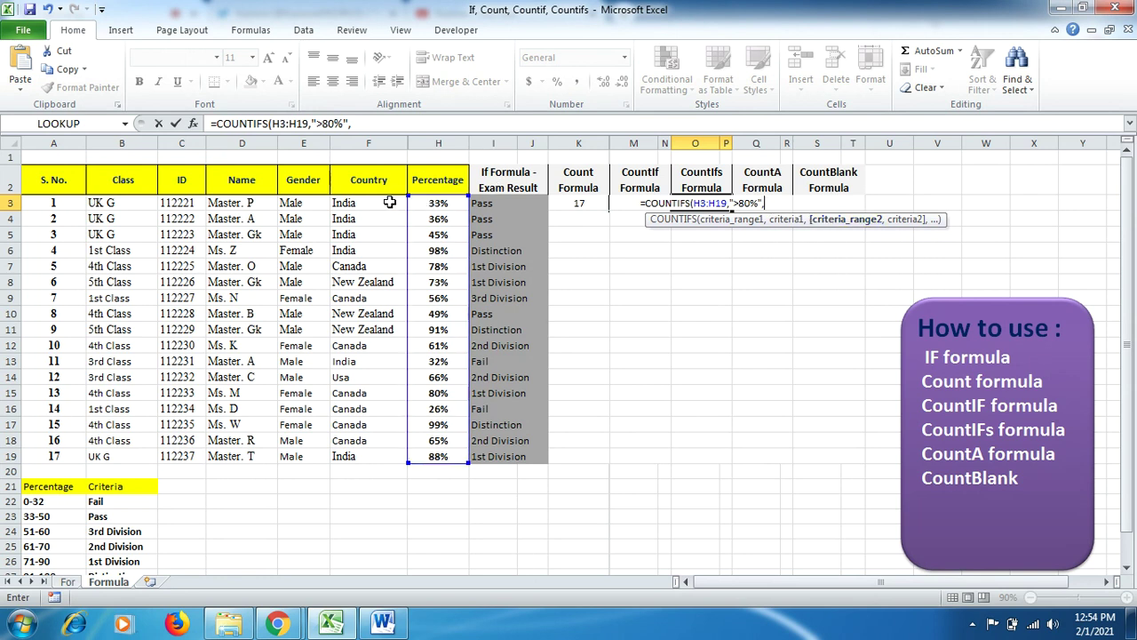
{"action": "left_click_drag", "start_coordinate": [389, 203], "coordinate": [364, 451]}
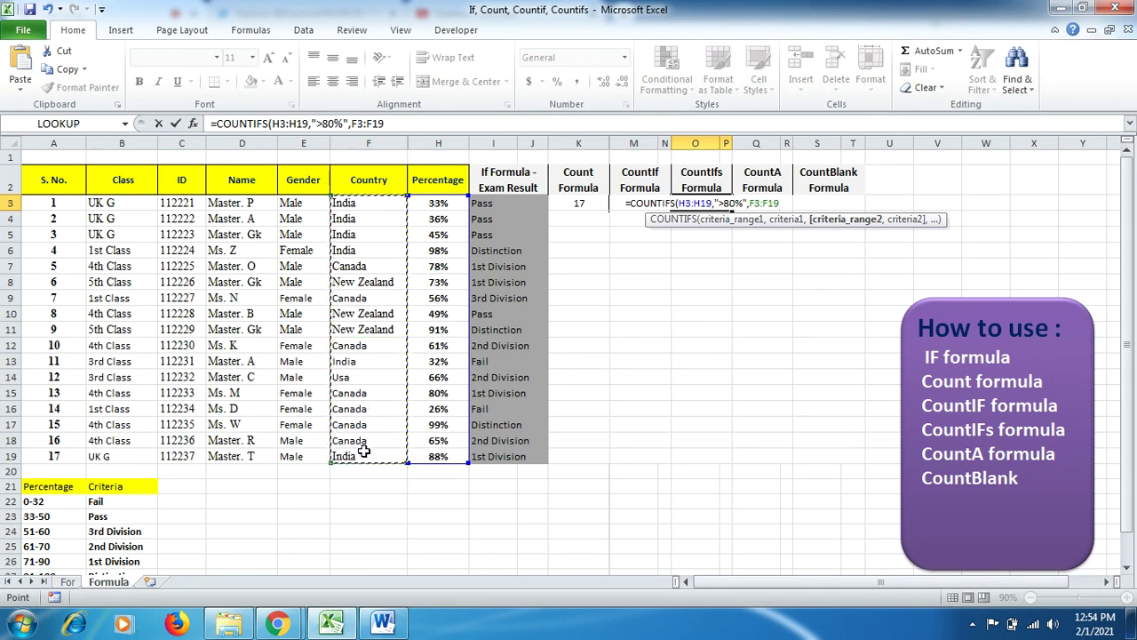
{"action": "type", "text": ","}
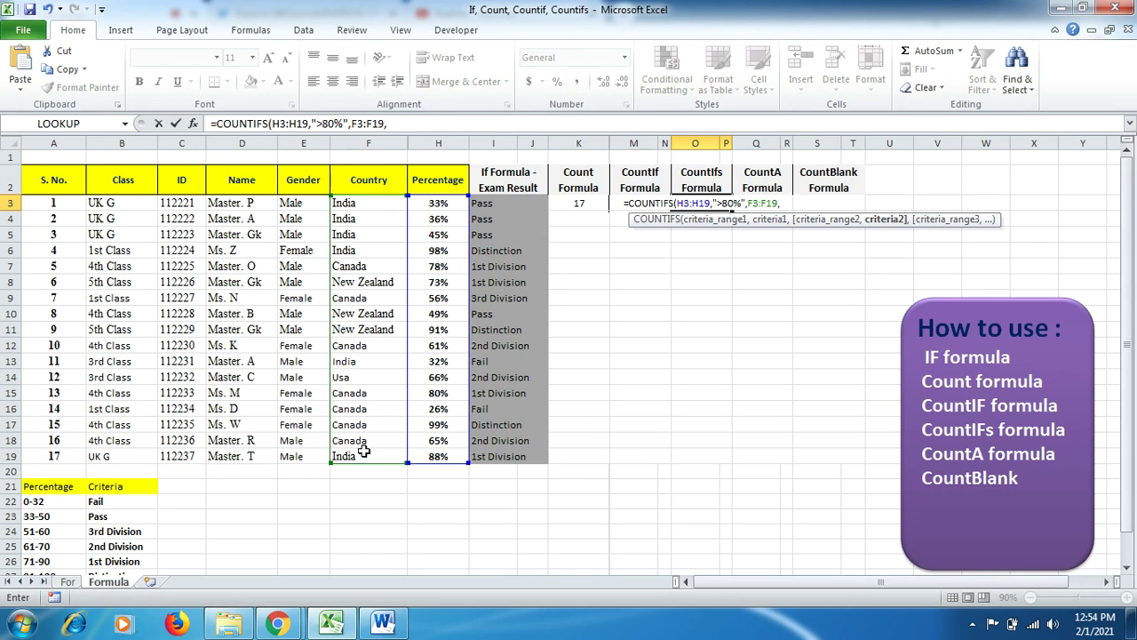
{"action": "type", "text": "\"I"}
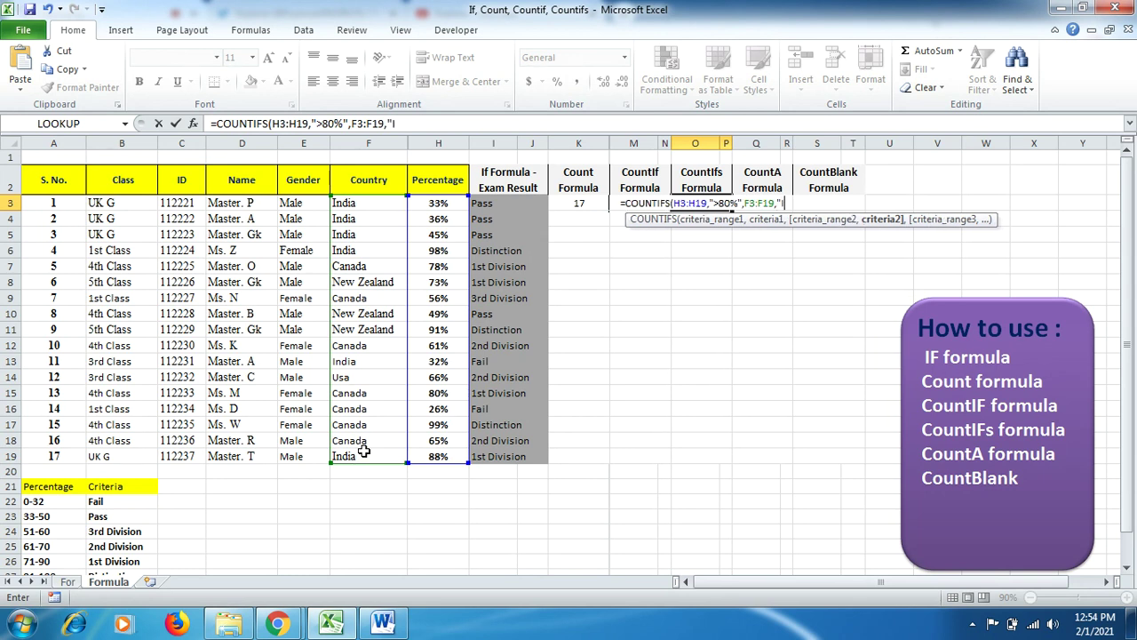
{"action": "type", "text": "ndia"}
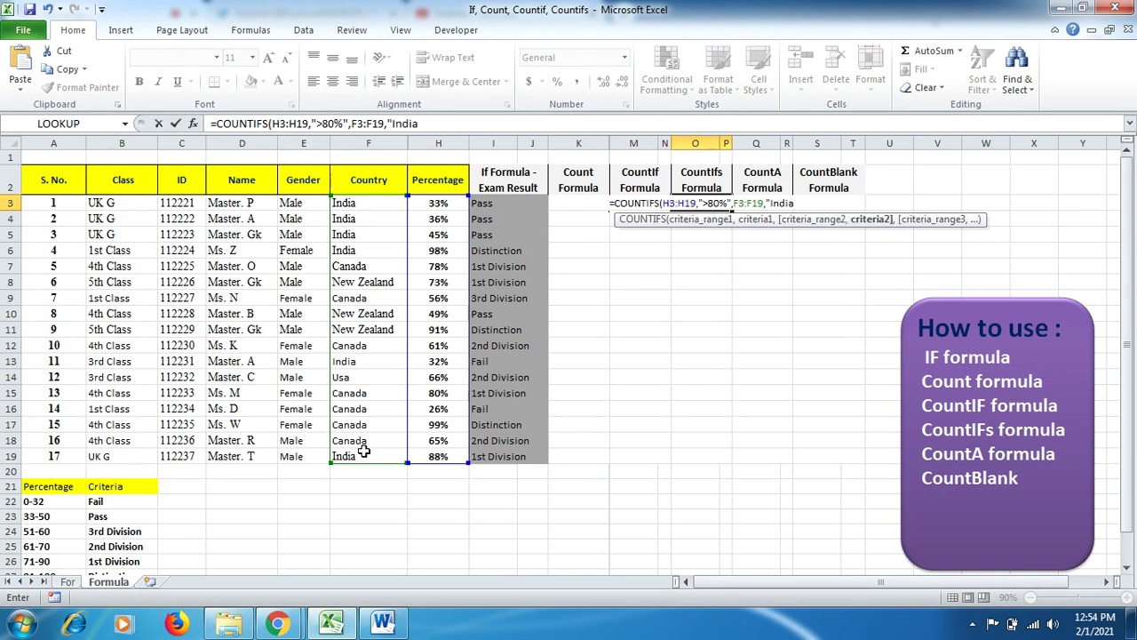
{"action": "type", "text": "\""}
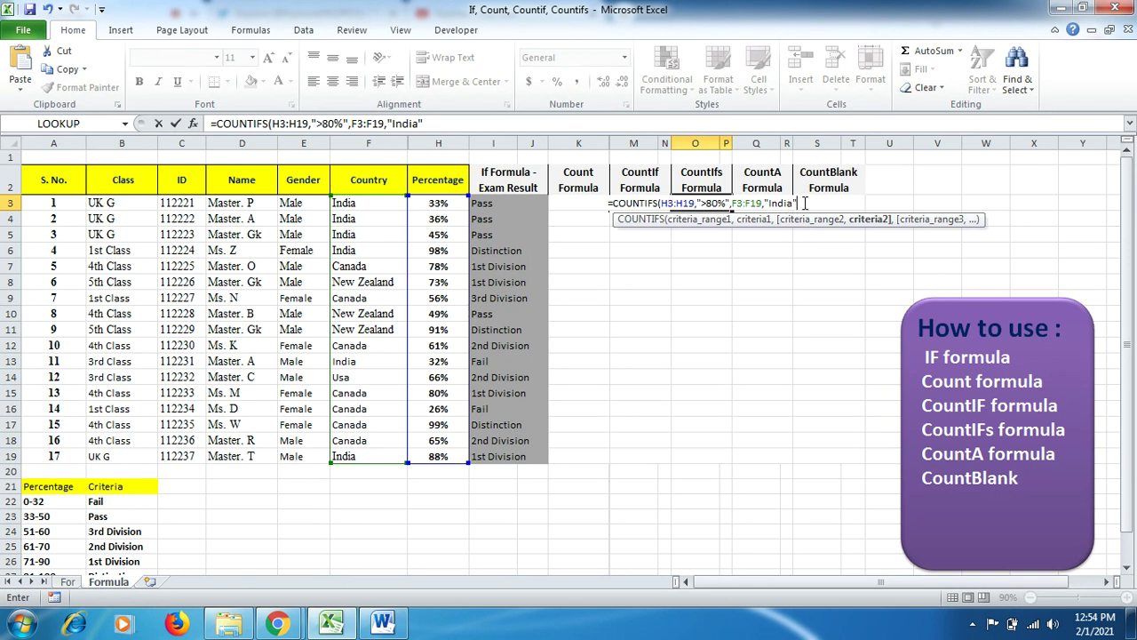
{"action": "key", "text": "Return"}
- Check the COUNTIFS result in O3 against the percentages and countries in rows 6 and 19 and the COUNTIF result in M3
{"action": "left_click", "coordinate": [707, 203]}
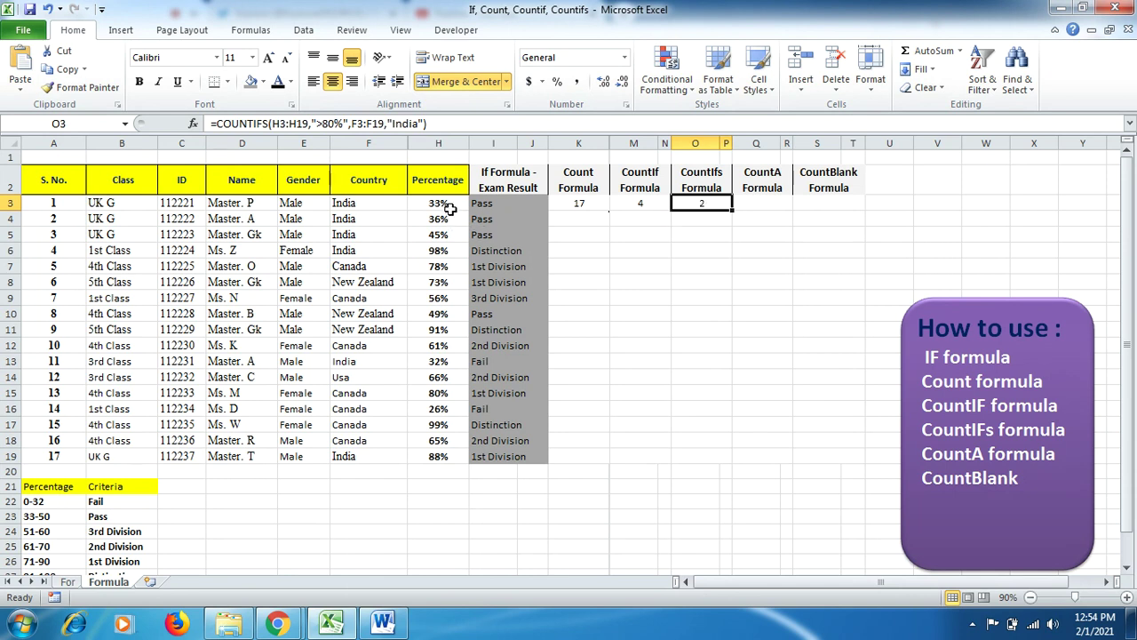
{"action": "left_click_drag", "start_coordinate": [447, 204], "coordinate": [449, 250]}
{"action": "left_click", "coordinate": [450, 251]}
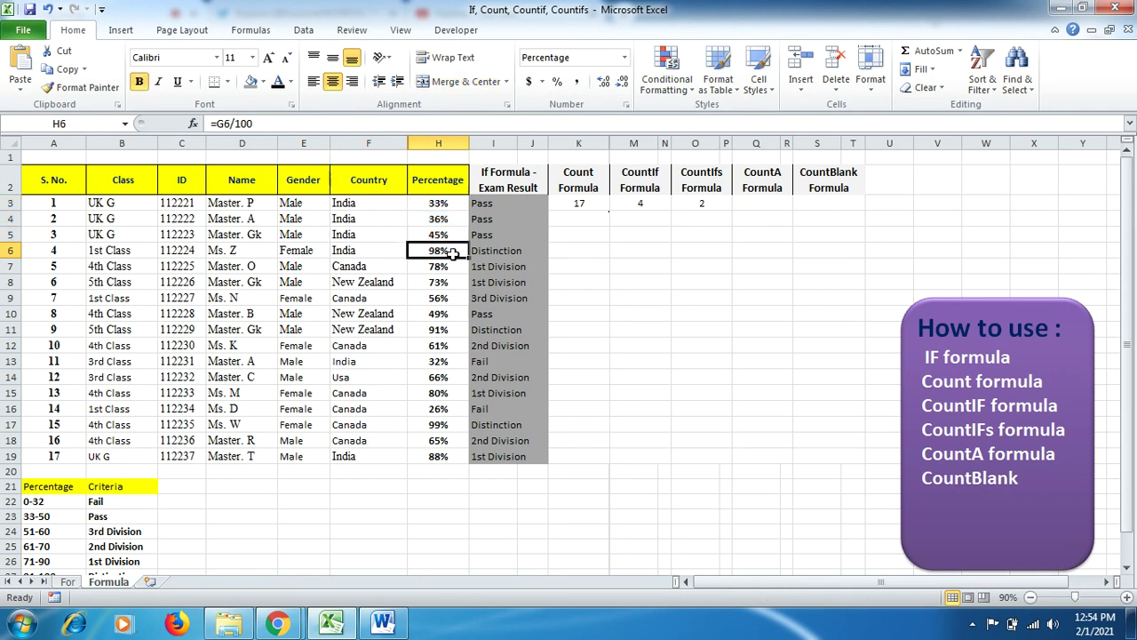
{"action": "left_click_drag", "start_coordinate": [437, 455], "coordinate": [373, 457]}
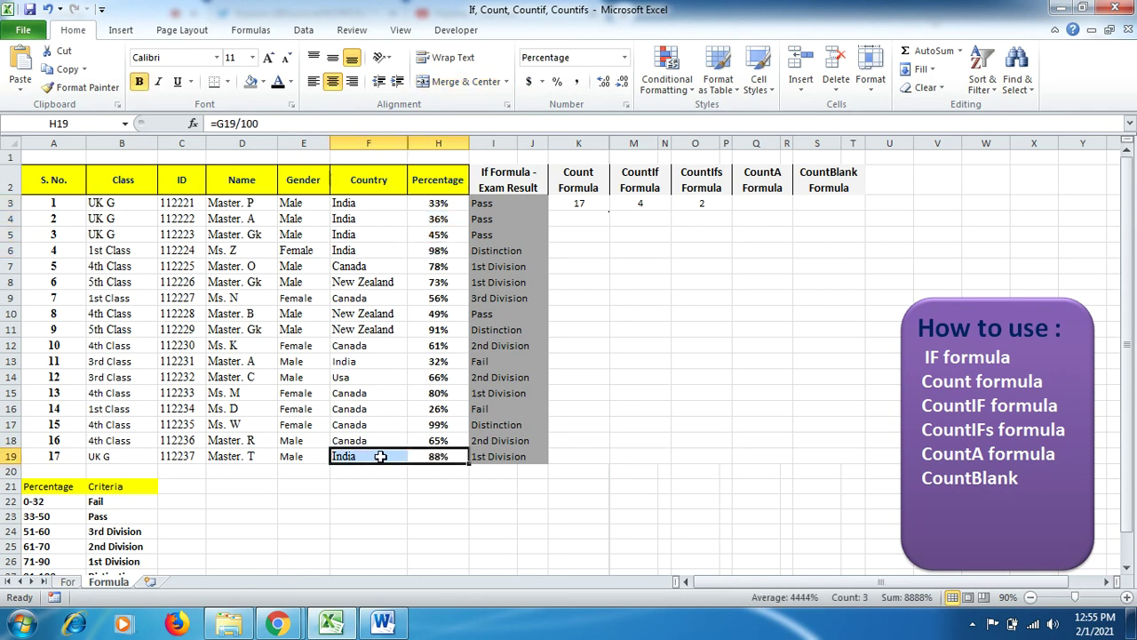
{"action": "left_click", "coordinate": [665, 203]}
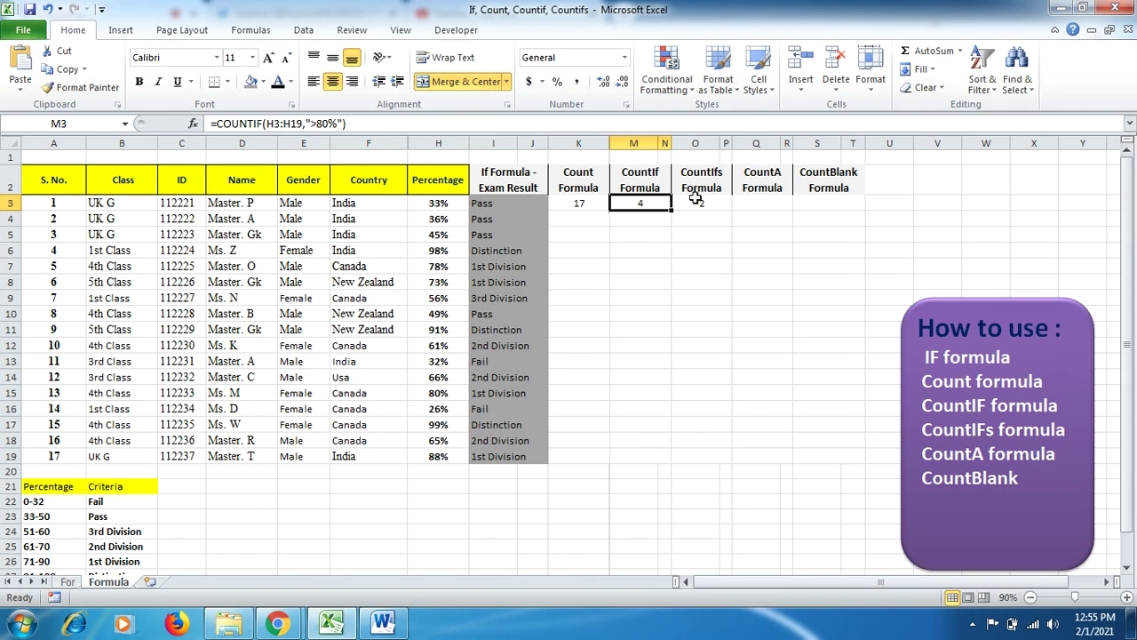
{"action": "left_click", "coordinate": [698, 200]}
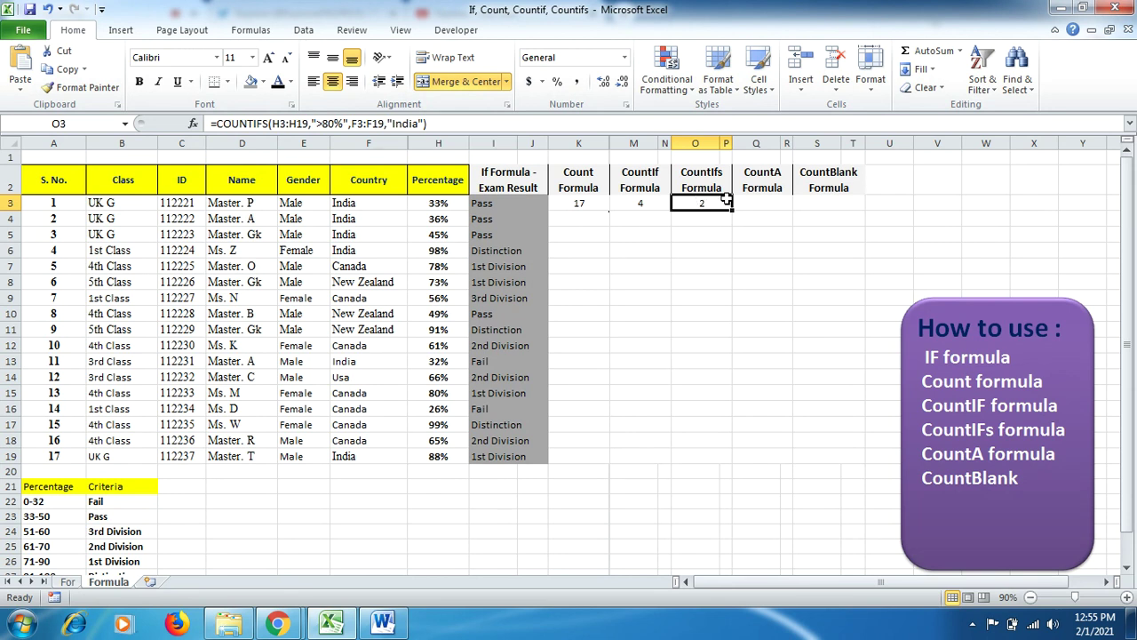
- Enter a COUNTA formula in Q3 that counts the filled cells in M3:N19
{"action": "left_click", "coordinate": [765, 202]}
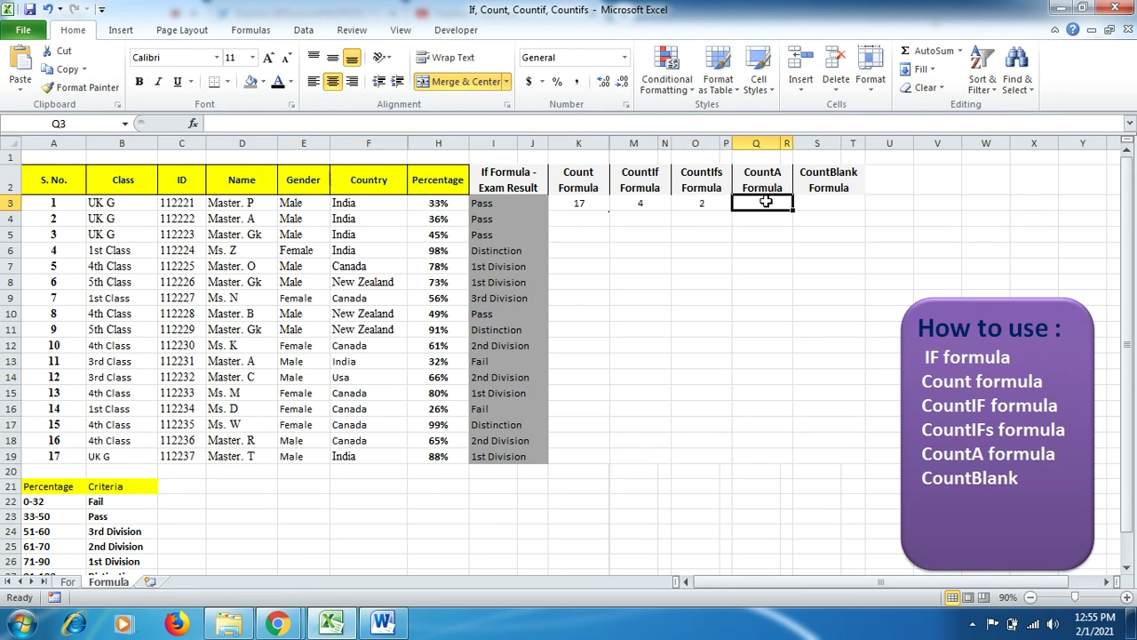
{"action": "type", "text": "=co"}
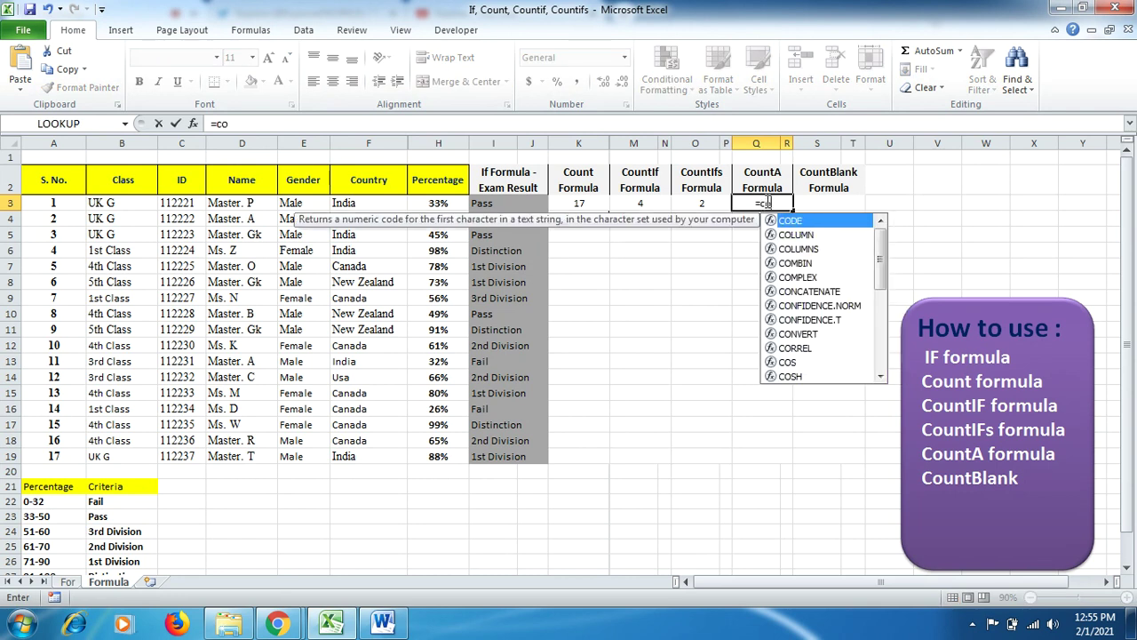
{"action": "type", "text": "un"}
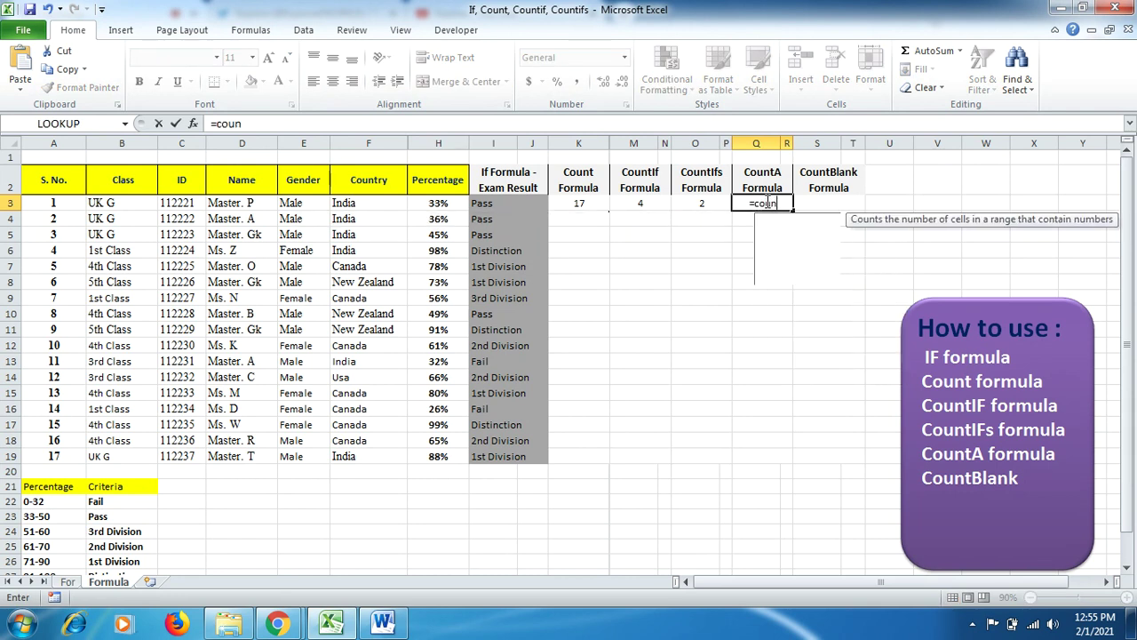
{"action": "type", "text": "ta"}
{"action": "double_click", "coordinate": [796, 222]}
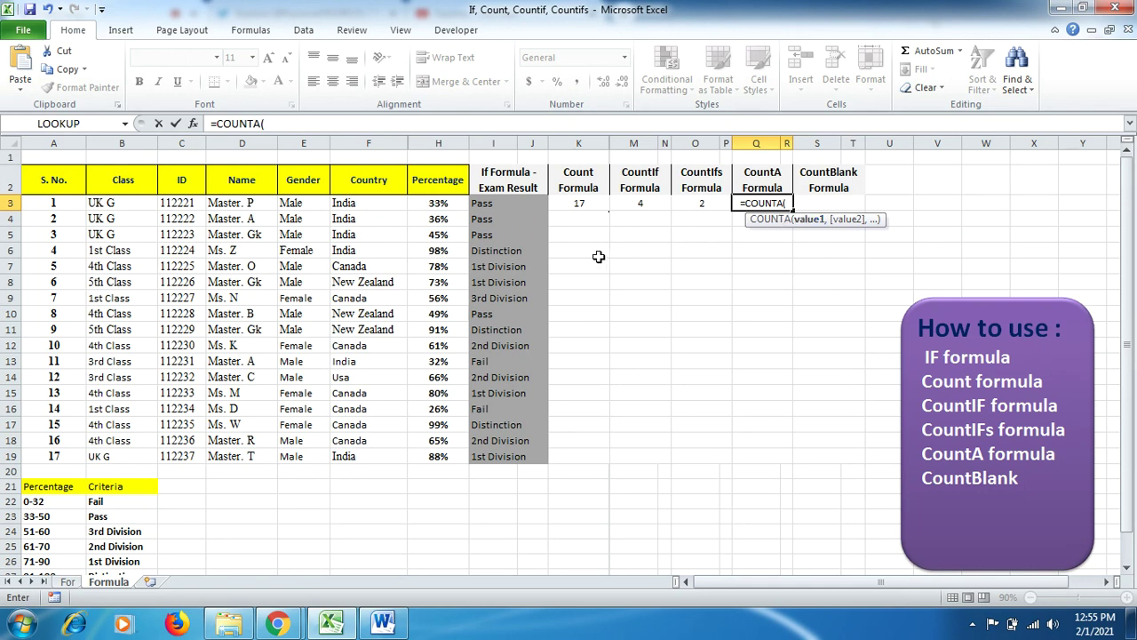
{"action": "left_click_drag", "start_coordinate": [662, 203], "coordinate": [657, 451]}
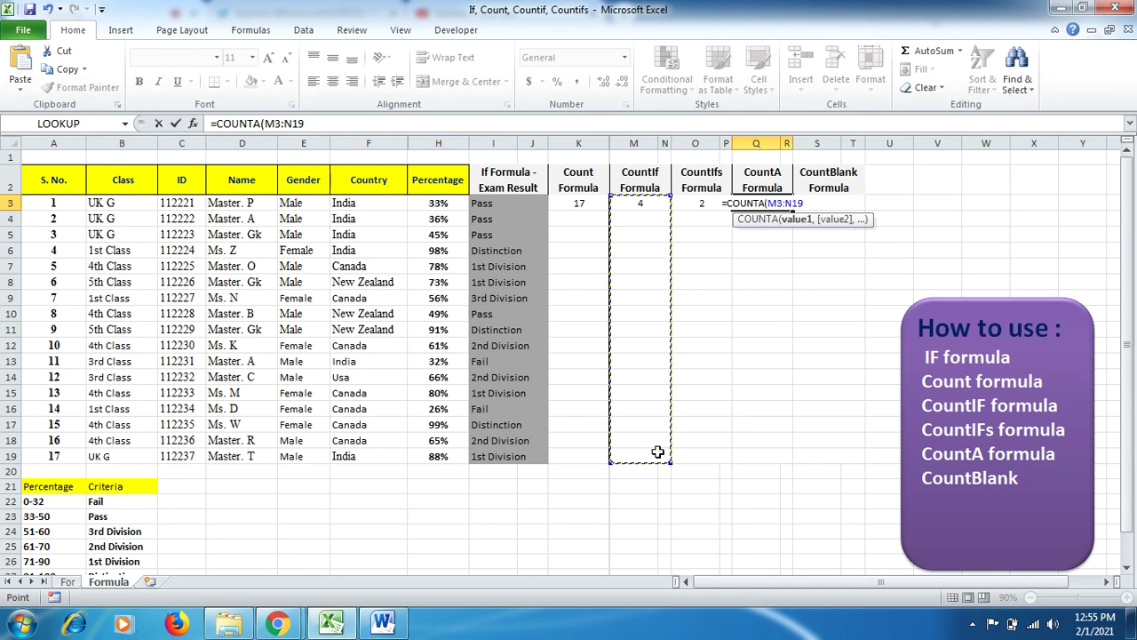
{"action": "key", "text": "Return"}
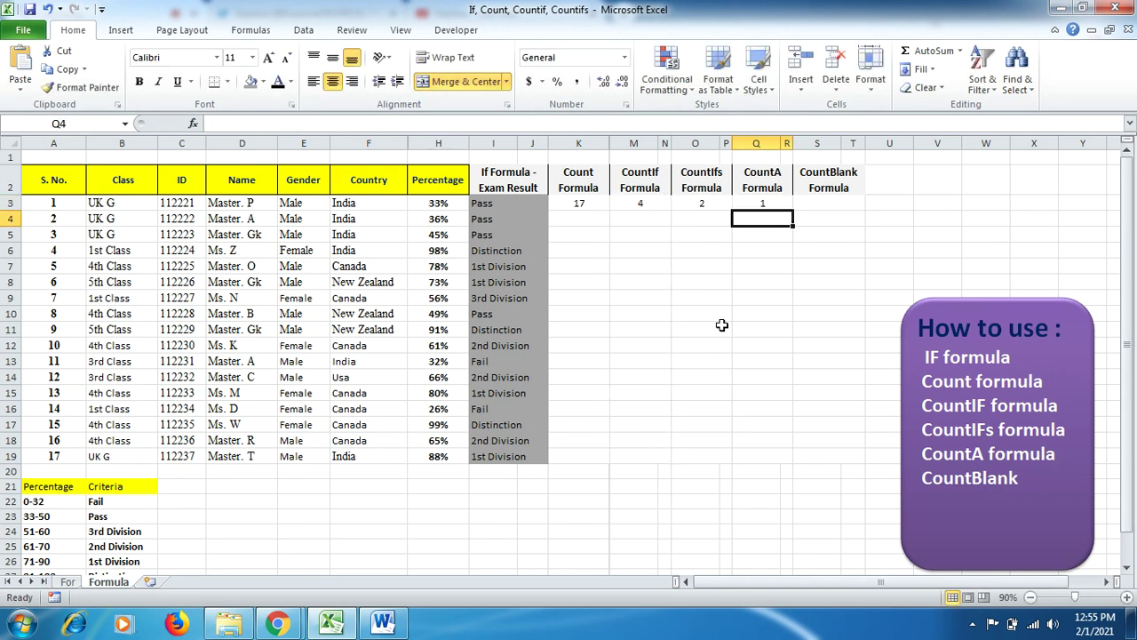
- Compare the COUNTA result with the CountIf column, and try extending the formula's range in Q3 to A3:N19
{"action": "left_click_drag", "start_coordinate": [645, 204], "coordinate": [648, 458]}
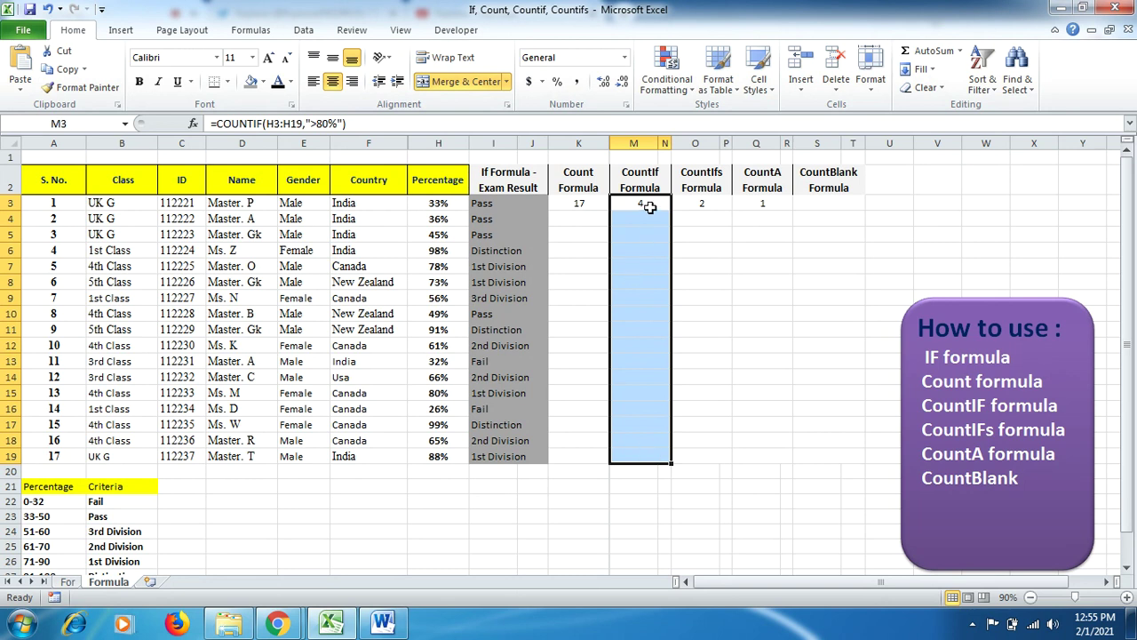
{"action": "left_click", "coordinate": [749, 202]}
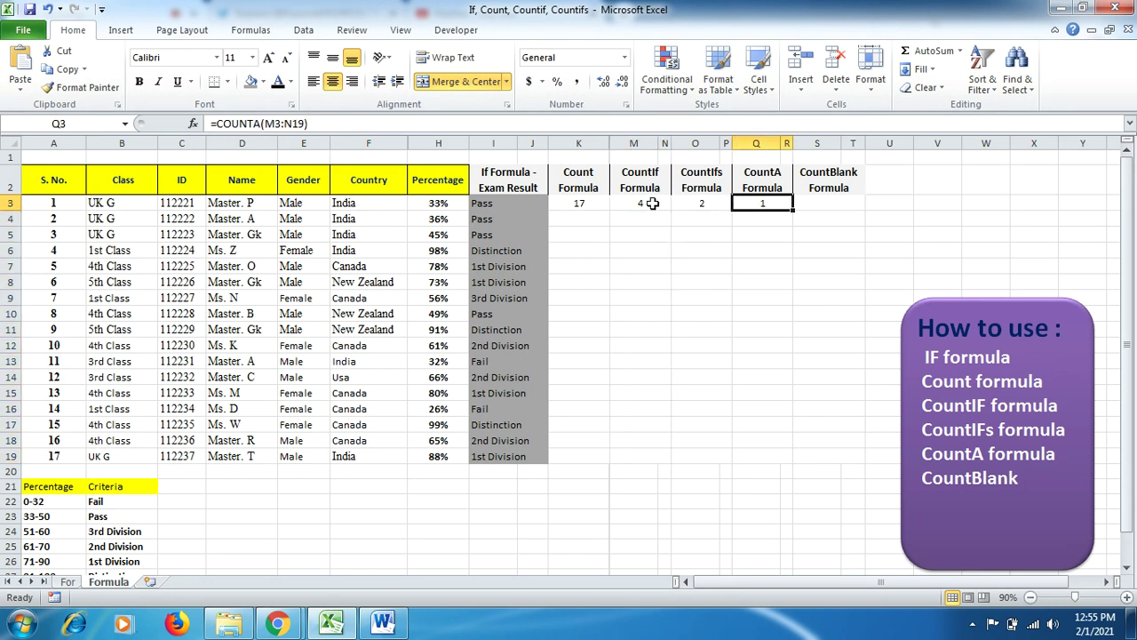
{"action": "double_click", "coordinate": [776, 203]}
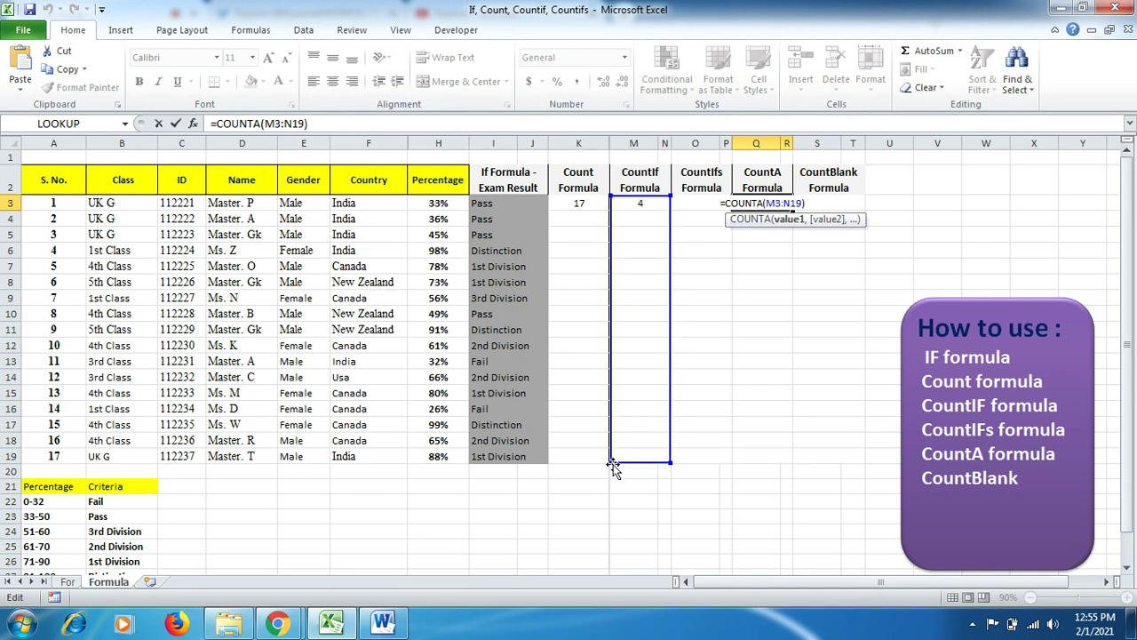
{"action": "left_click_drag", "start_coordinate": [613, 468], "coordinate": [41, 466]}
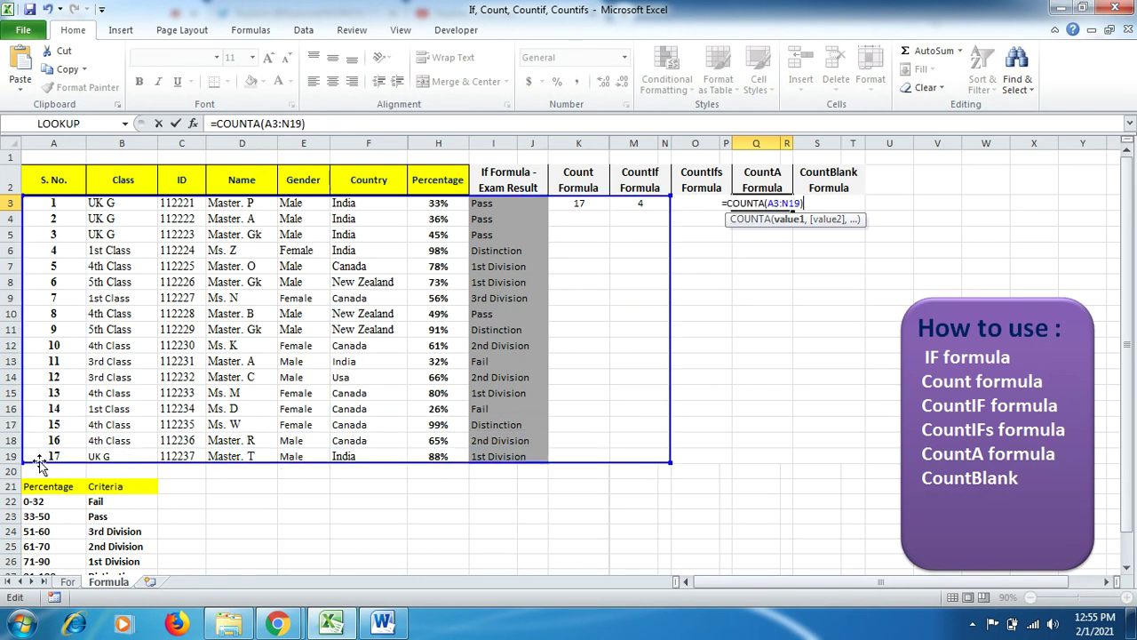
{"action": "key", "text": "Return"}
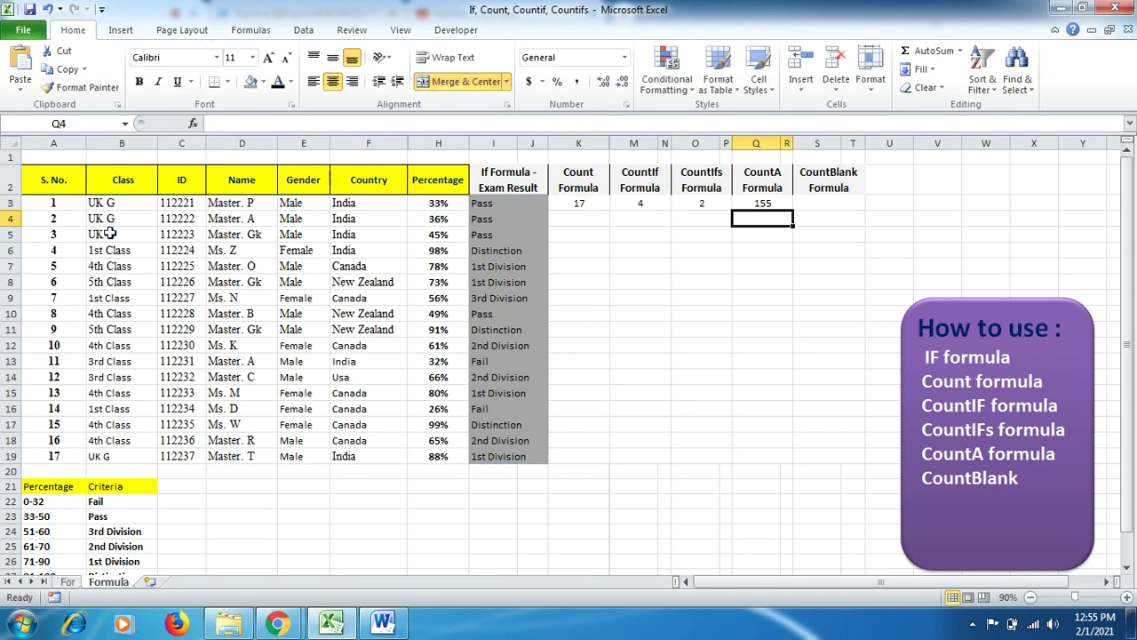
- Check the table block A3:P19 against the COUNTA result and undo the last range change in Q3
{"action": "left_click_drag", "start_coordinate": [57, 204], "coordinate": [709, 454]}
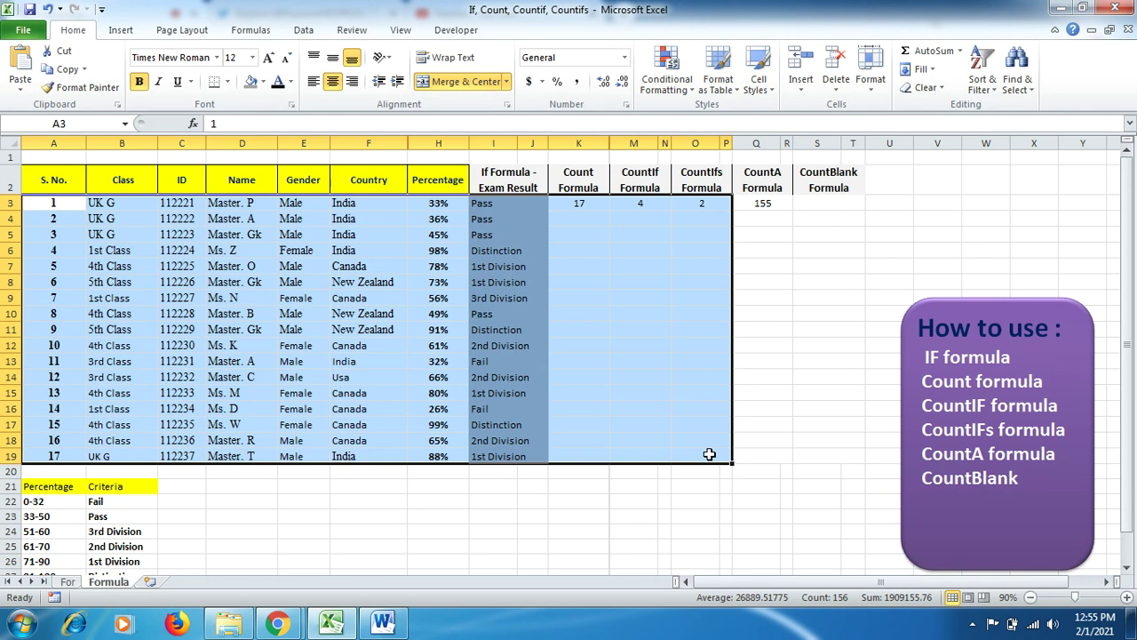
{"action": "left_click", "coordinate": [706, 439]}
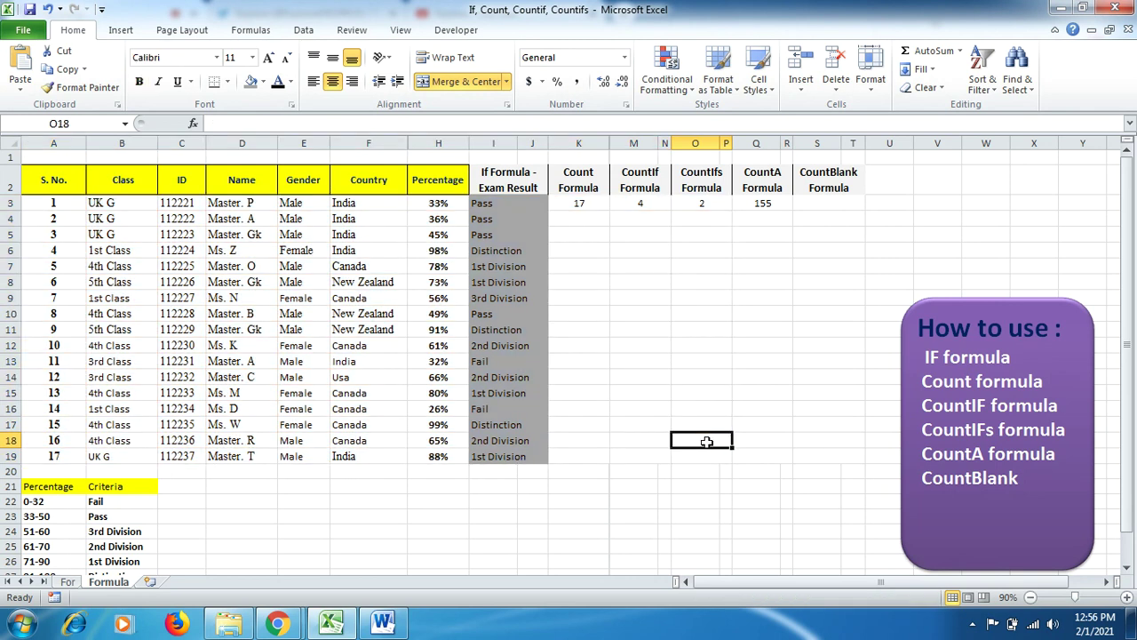
{"action": "key", "text": "ctrl+z"}
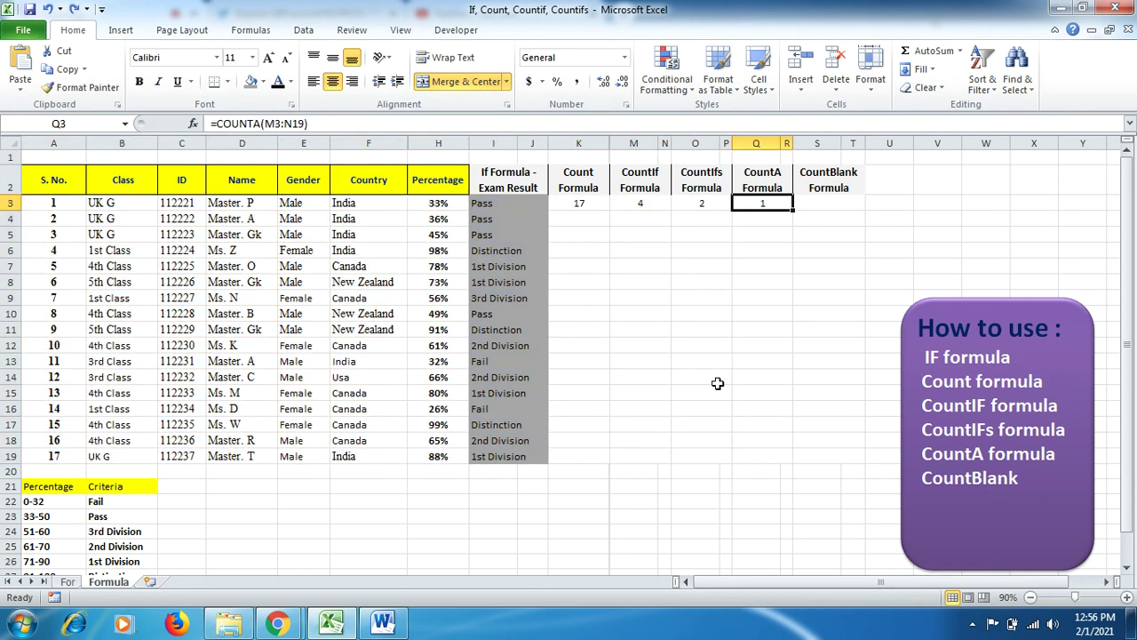
- Enter the test numbers 3, 4 and 5 in cells O4, O5 and O6 of the CountIfs column
{"action": "left_click_drag", "start_coordinate": [718, 204], "coordinate": [720, 439]}
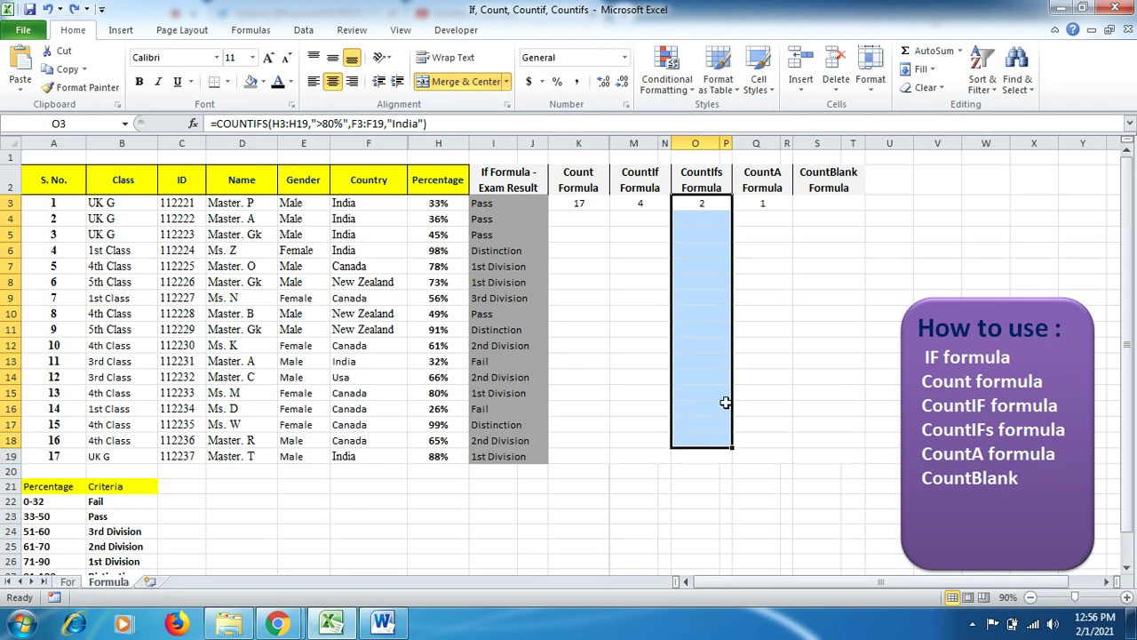
{"action": "left_click", "coordinate": [718, 224]}
{"action": "type", "text": "3"}
{"action": "key", "text": "Return"}
{"action": "type", "text": "4"}
{"action": "key", "text": "Return"}
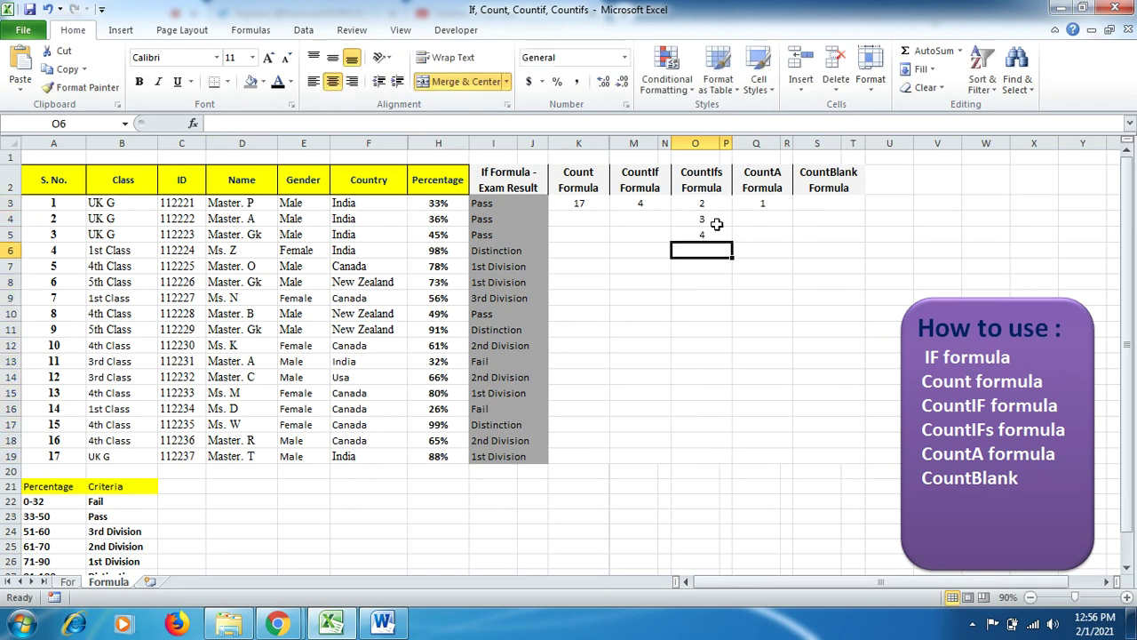
{"action": "type", "text": "5"}
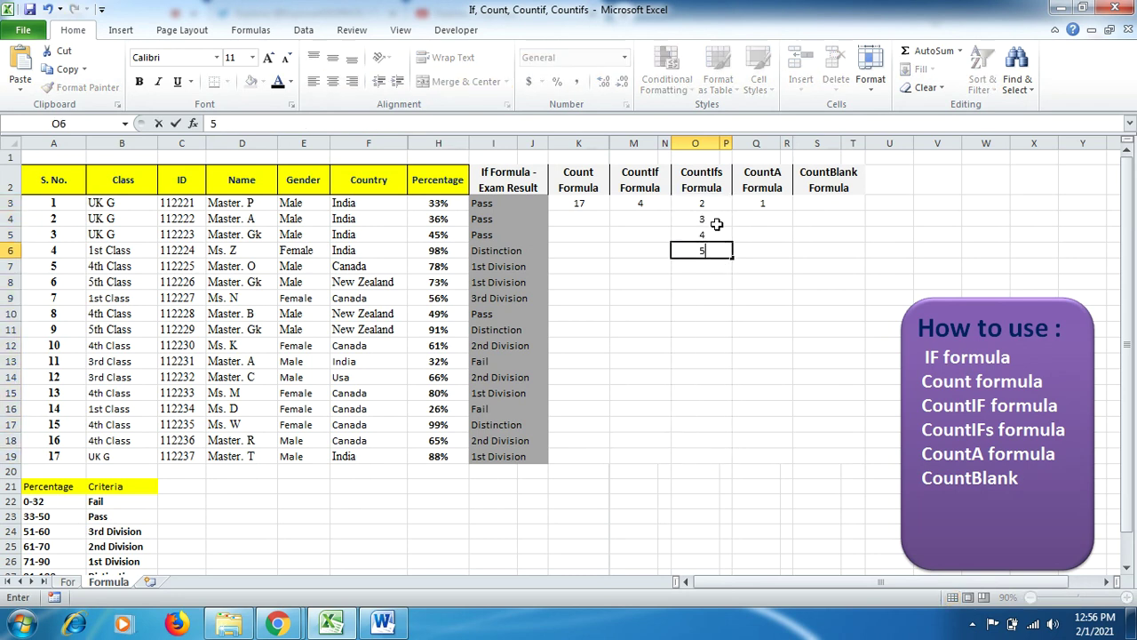
{"action": "key", "text": "Return"}
{"action": "left_click", "coordinate": [765, 206]}
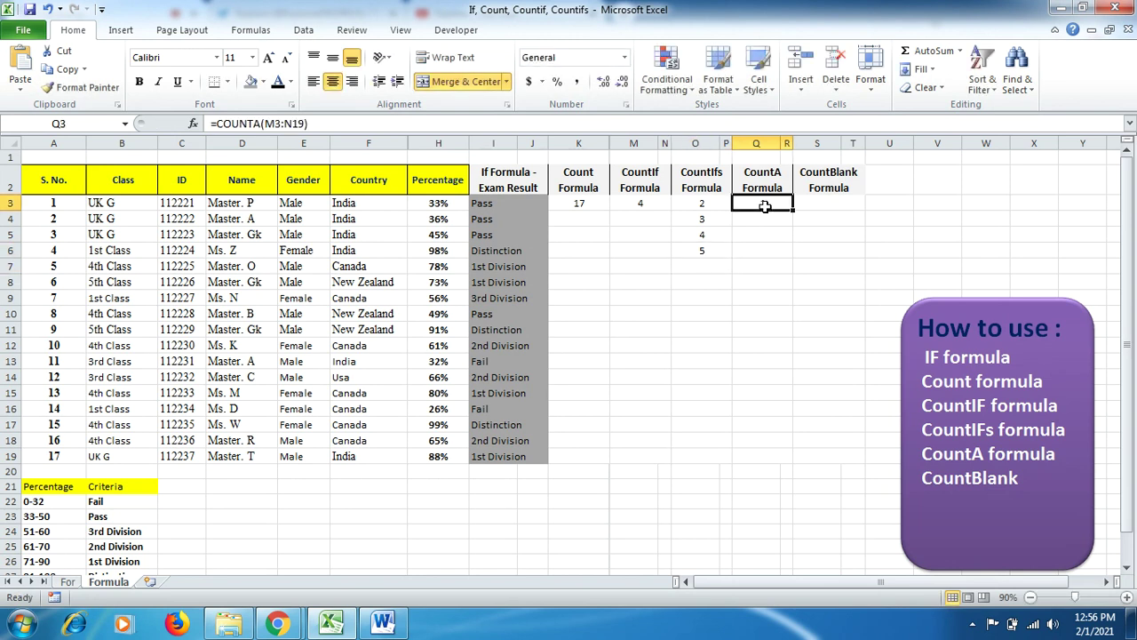
{"action": "double_click", "coordinate": [765, 206]}
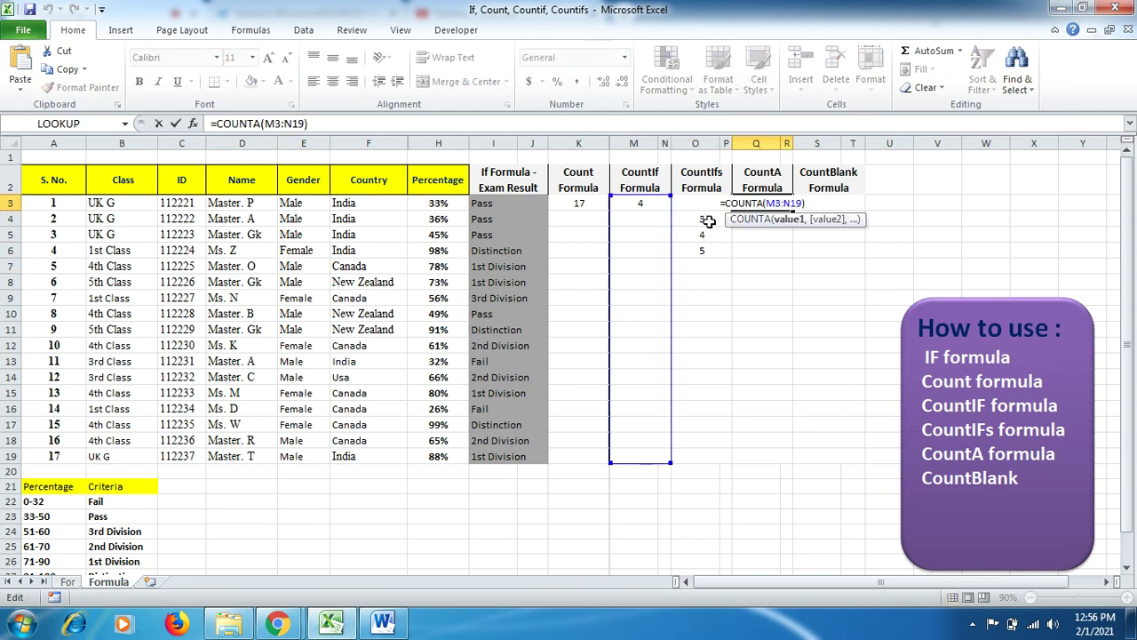
{"action": "left_click", "coordinate": [699, 219]}
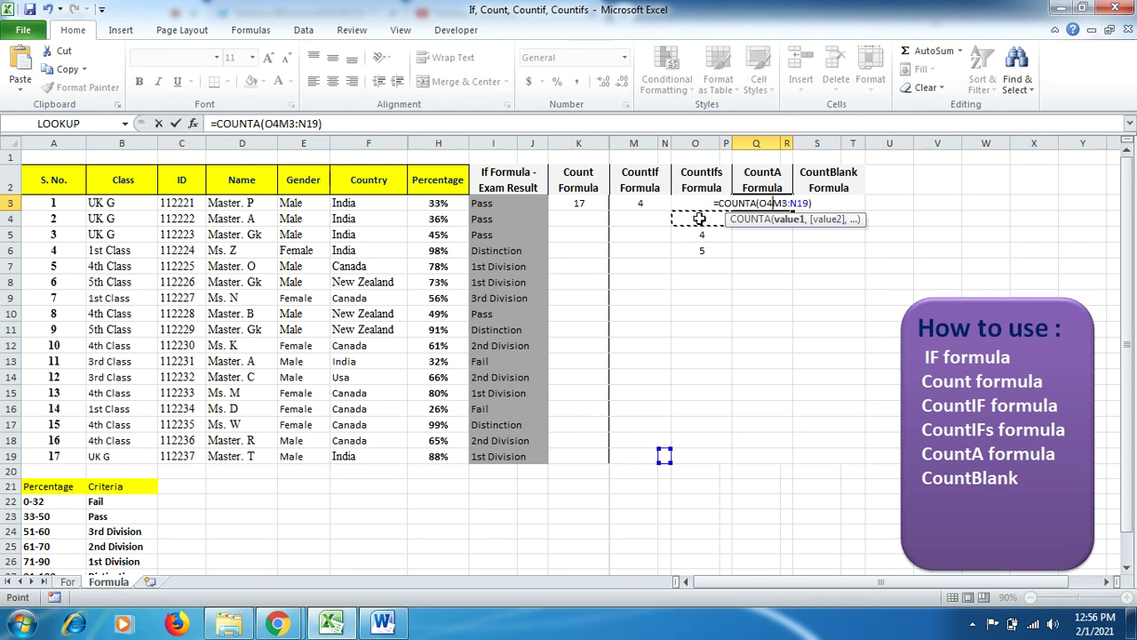
{"action": "key", "text": "ctrl+z"}
{"action": "key", "text": "ctrl+z"}
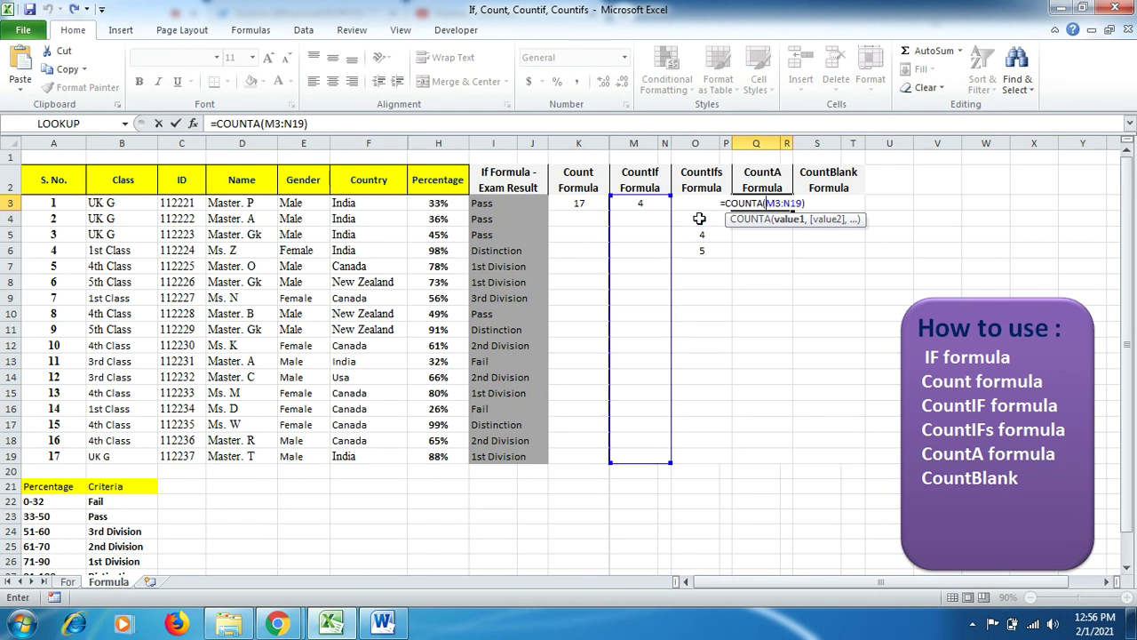
{"action": "key", "text": "Return"}
- Clear the test numbers from O4:O6
{"action": "left_click_drag", "start_coordinate": [699, 218], "coordinate": [701, 241]}
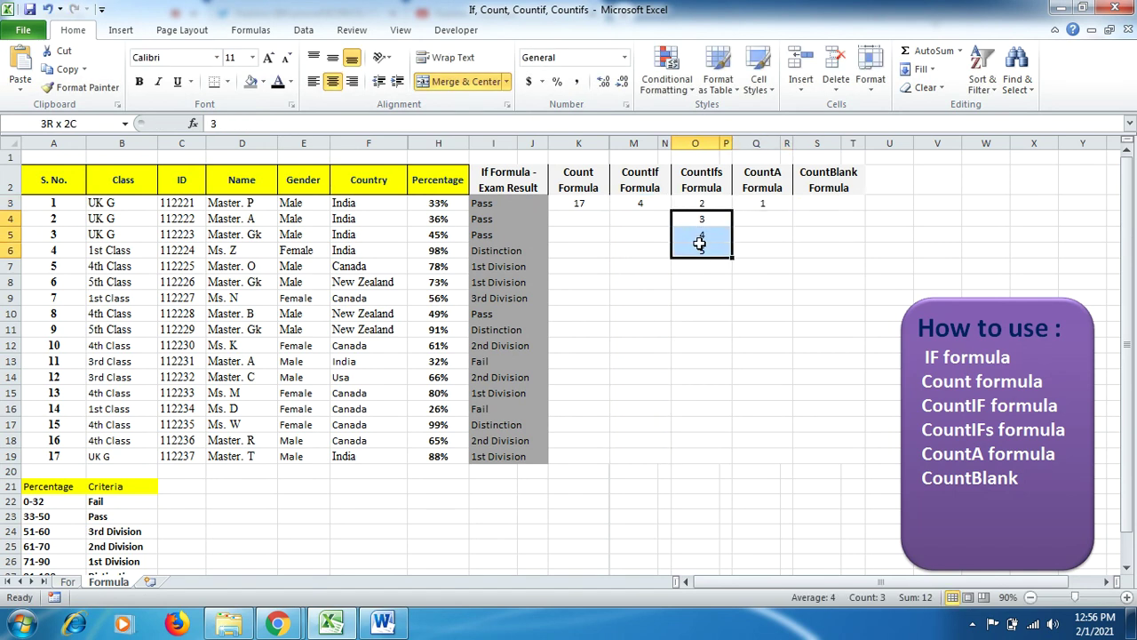
{"action": "key", "text": "Delete"}
- Enter the test numbers 5, 6 and 8 in cells M5, M6 and M7 of the CountIf column and check the COUNTA formula in Q3
{"action": "left_click", "coordinate": [653, 233]}
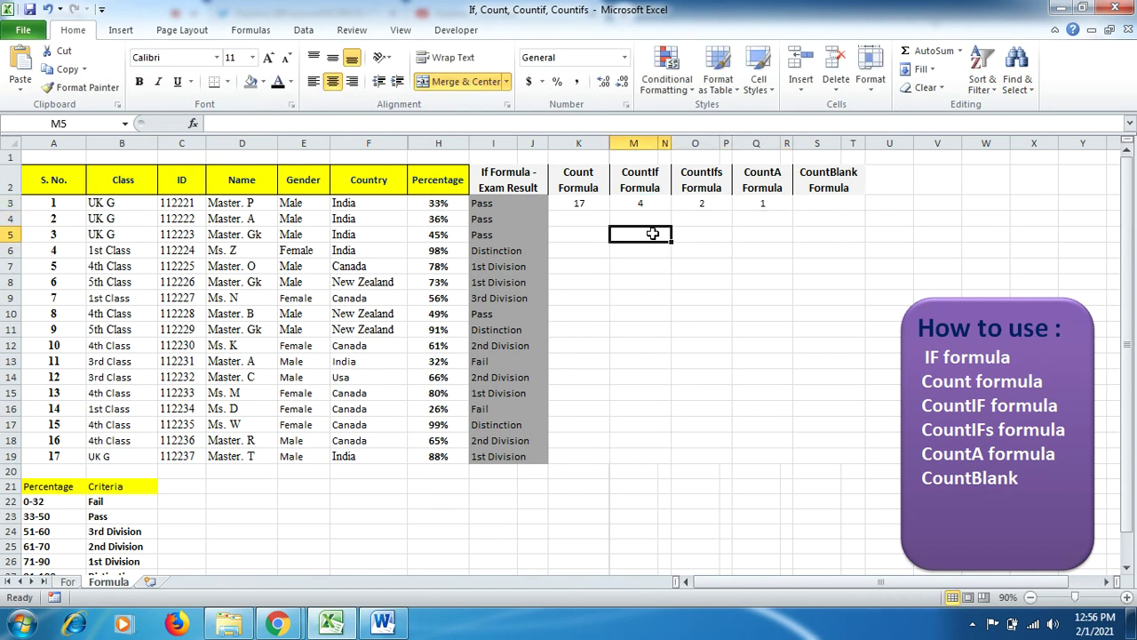
{"action": "type", "text": "5"}
{"action": "key", "text": "Return"}
{"action": "type", "text": "6"}
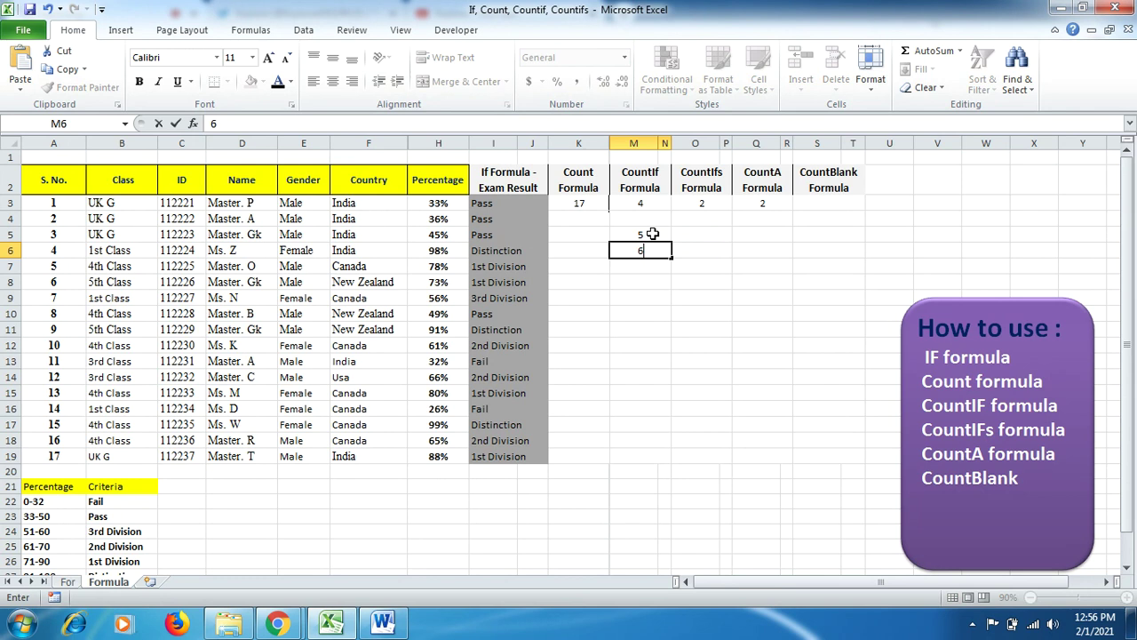
{"action": "key", "text": "Return"}
{"action": "type", "text": "8"}
{"action": "key", "text": "Return"}
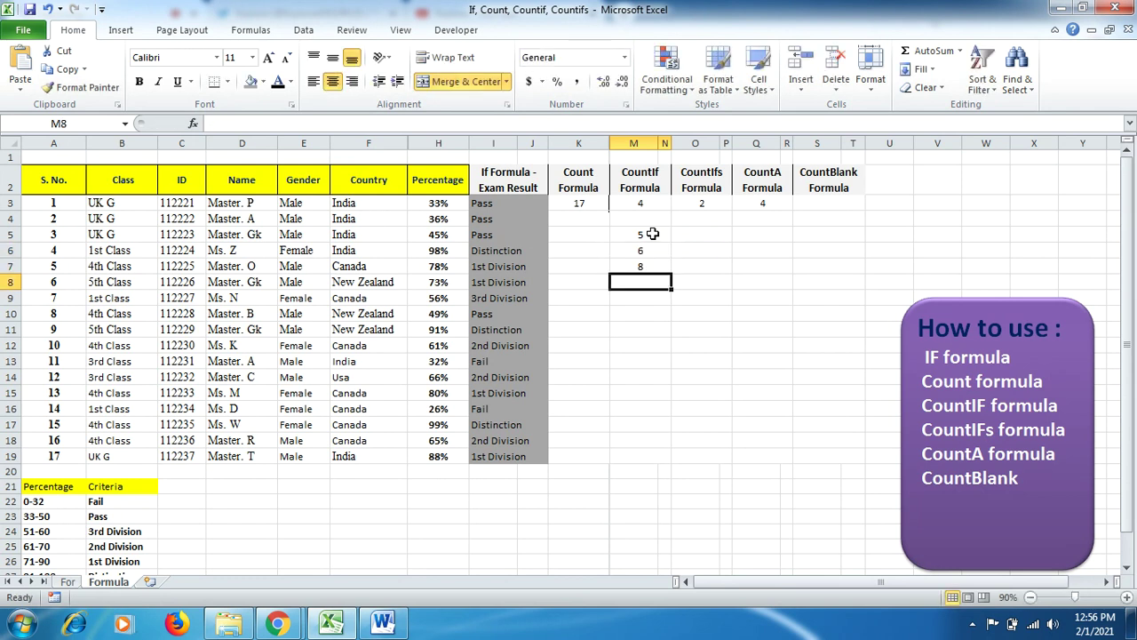
{"action": "left_click", "coordinate": [764, 204]}
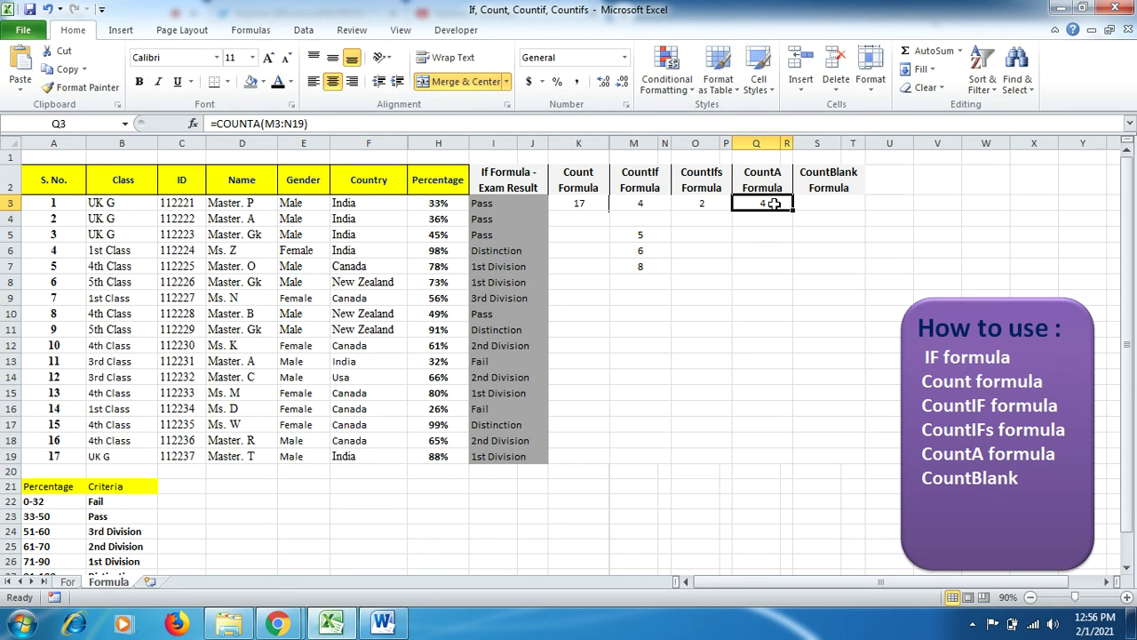
- Enter =COUNTBLANK(A21:D27) in cell S3 under the CountBlank Formula heading to count the empty cells around the criteria table
{"action": "left_click", "coordinate": [832, 203]}
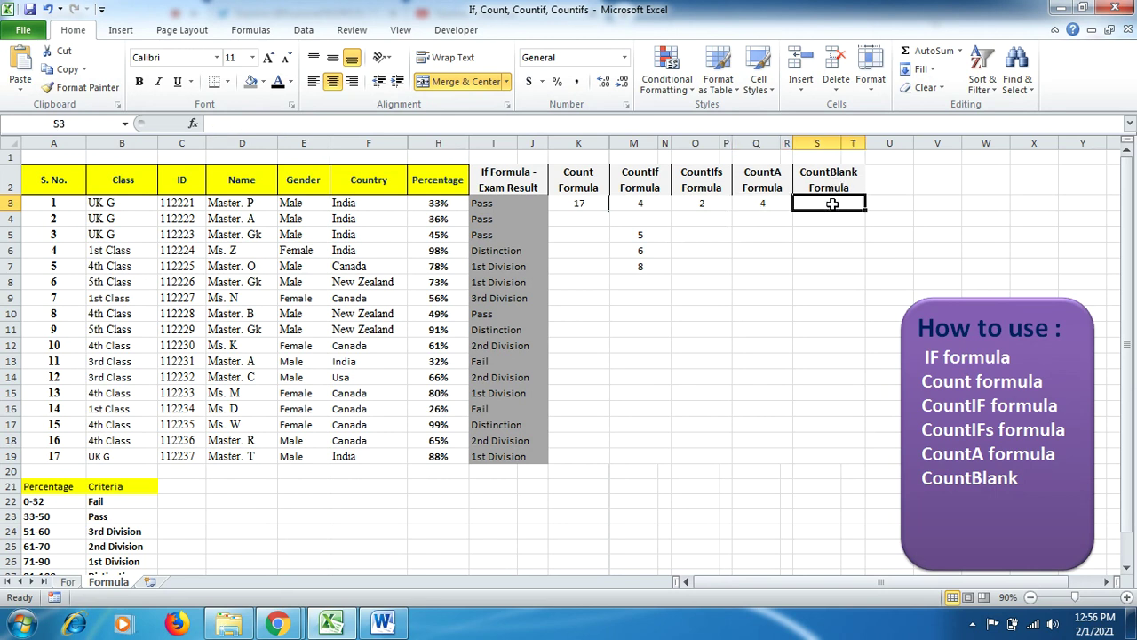
{"action": "type", "text": "="}
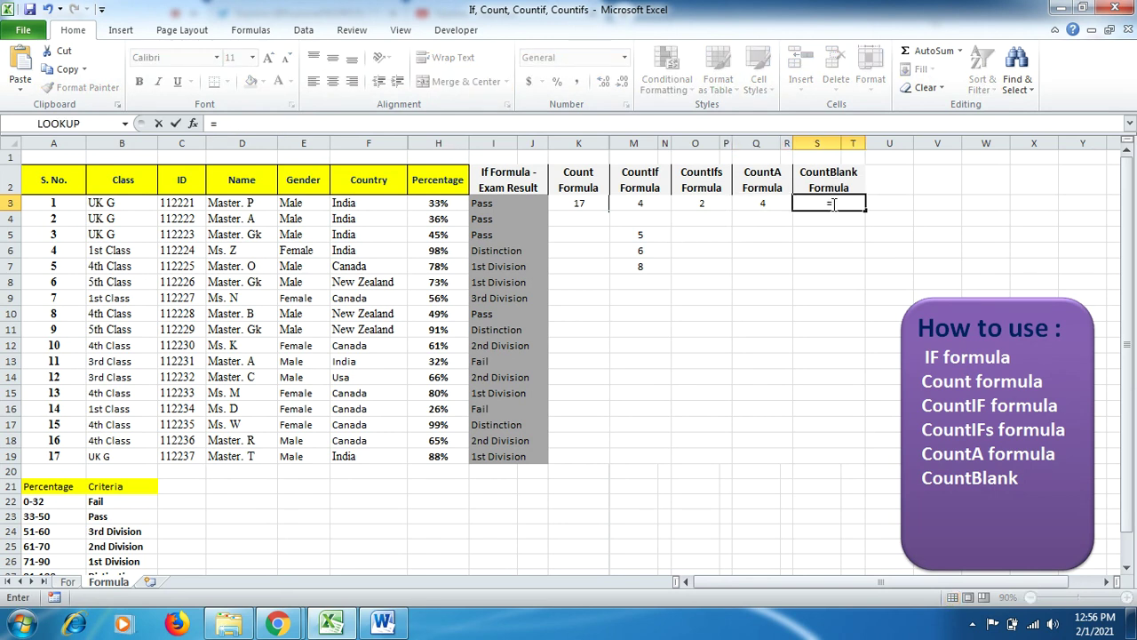
{"action": "type", "text": "count"}
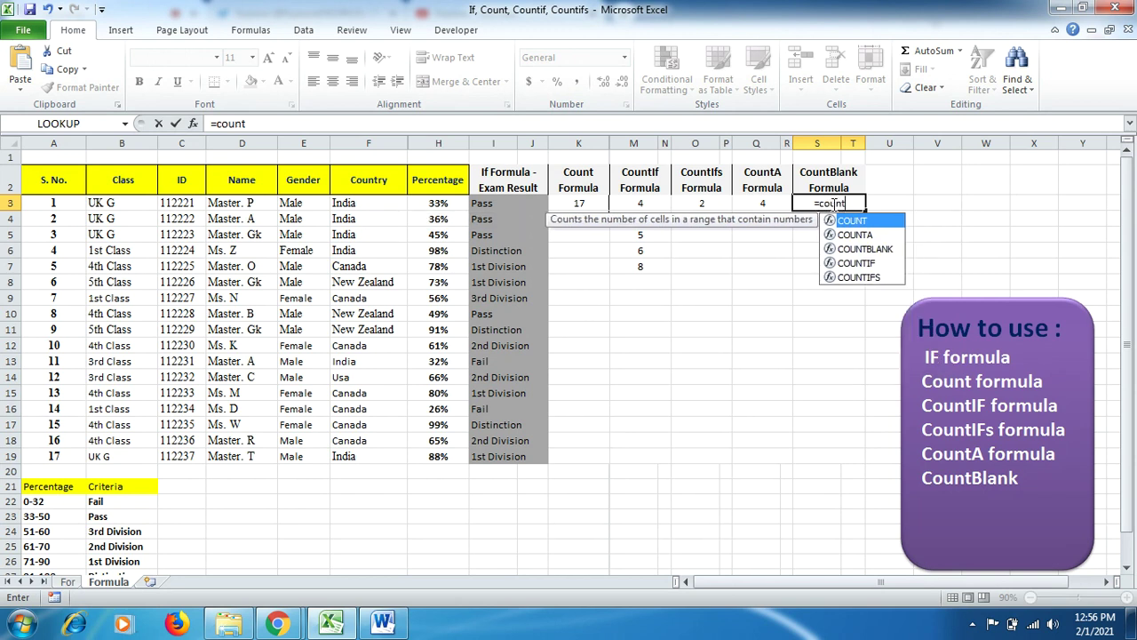
{"action": "left_click", "coordinate": [876, 250]}
{"action": "double_click", "coordinate": [876, 250]}
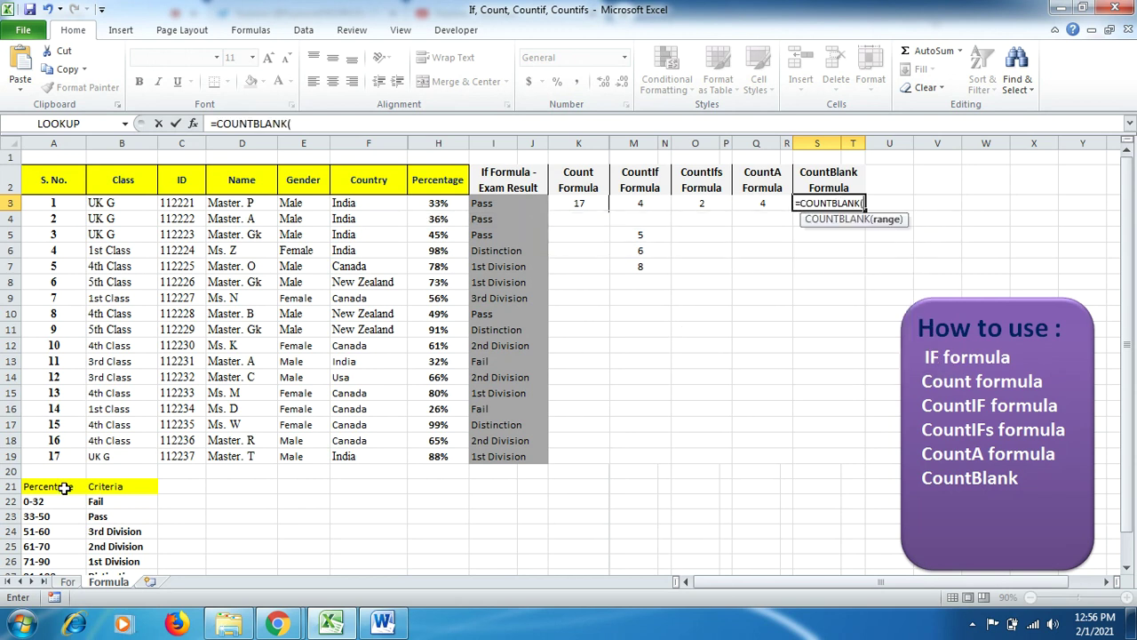
{"action": "left_click_drag", "start_coordinate": [65, 487], "coordinate": [263, 546]}
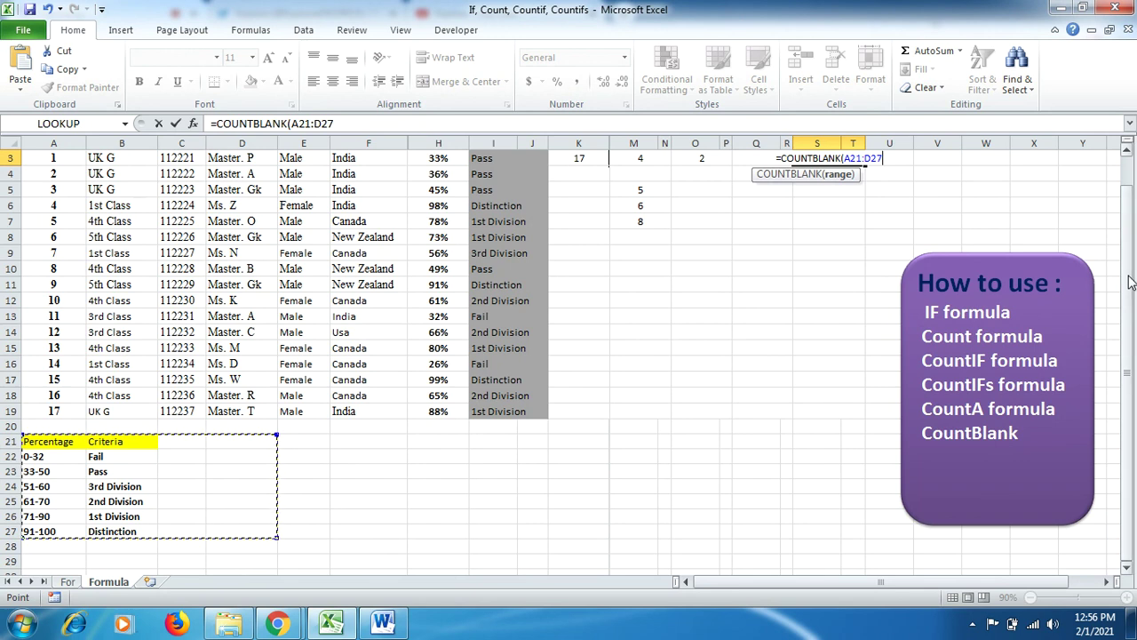
{"action": "left_click_drag", "start_coordinate": [1128, 283], "coordinate": [1129, 267]}
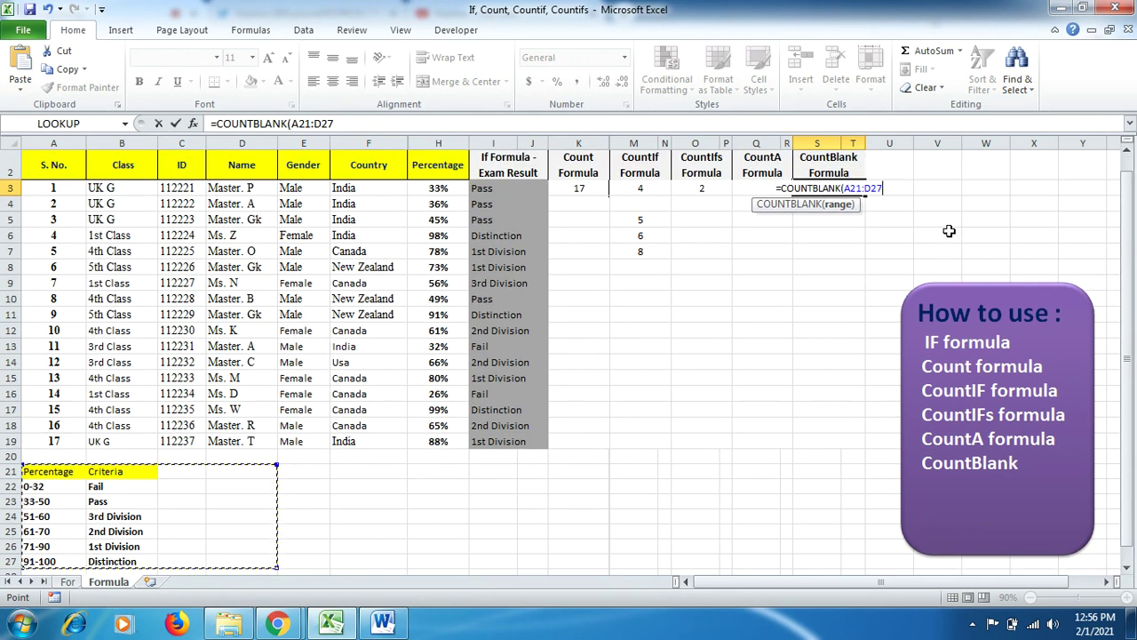
{"action": "key", "text": "Return"}
{"action": "left_click", "coordinate": [812, 188]}
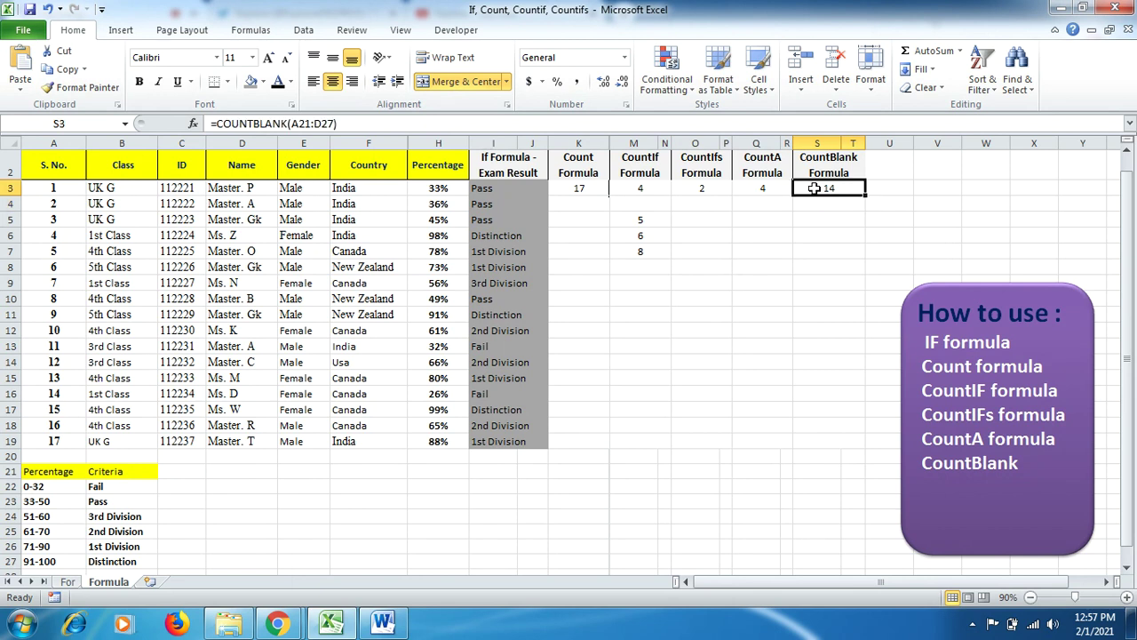
- Check the COUNTBLANK result in S3 against block A21:D27 and its empty cells C21:D27, and compare it with the COUNTA formula in Q3
{"action": "left_click_drag", "start_coordinate": [40, 477], "coordinate": [226, 562]}
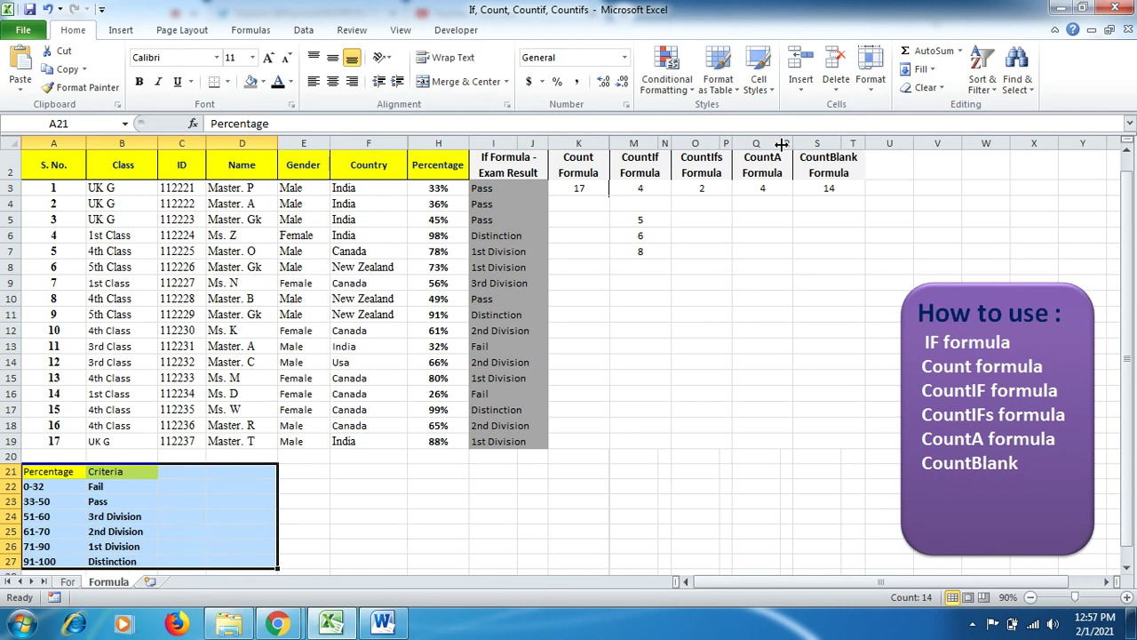
{"action": "left_click", "coordinate": [256, 473]}
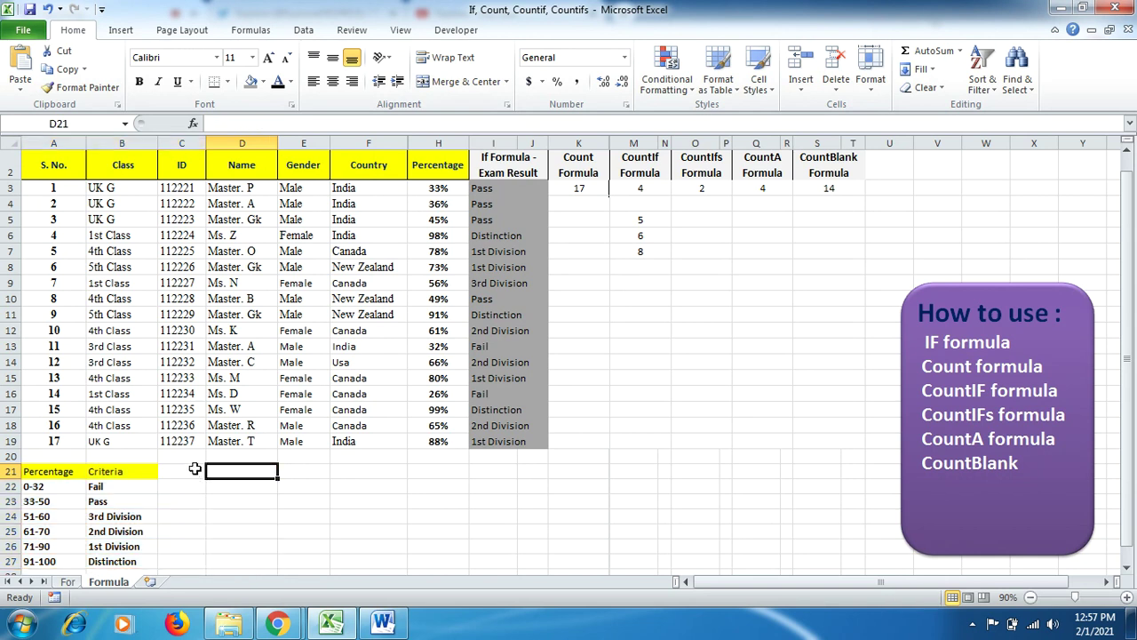
{"action": "left_click_drag", "start_coordinate": [187, 467], "coordinate": [247, 558]}
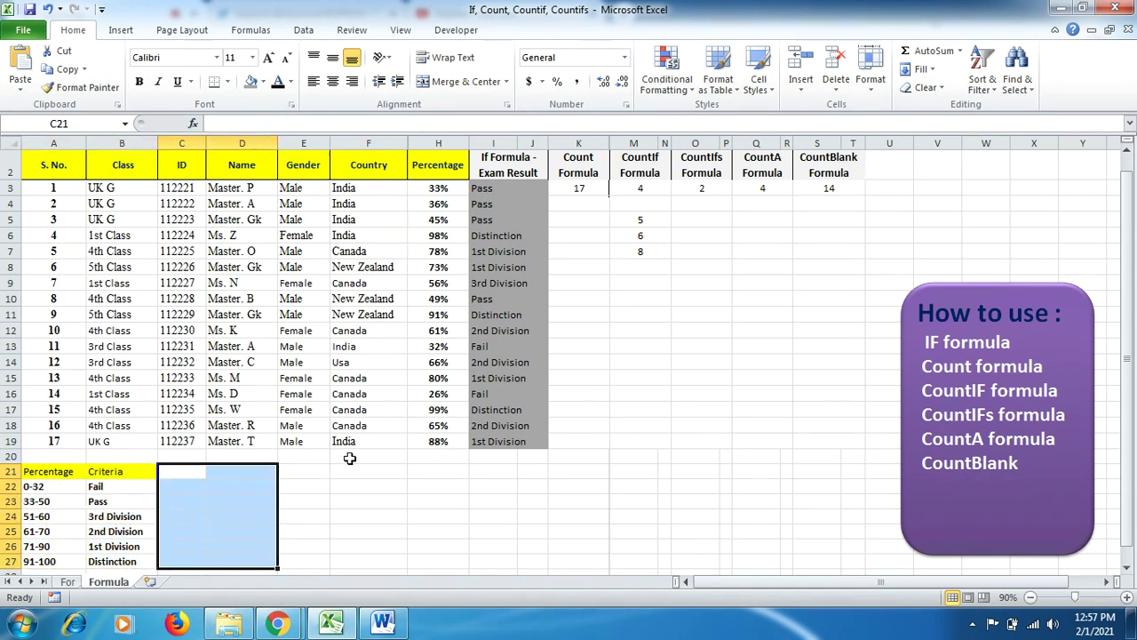
{"action": "left_click", "coordinate": [830, 191]}
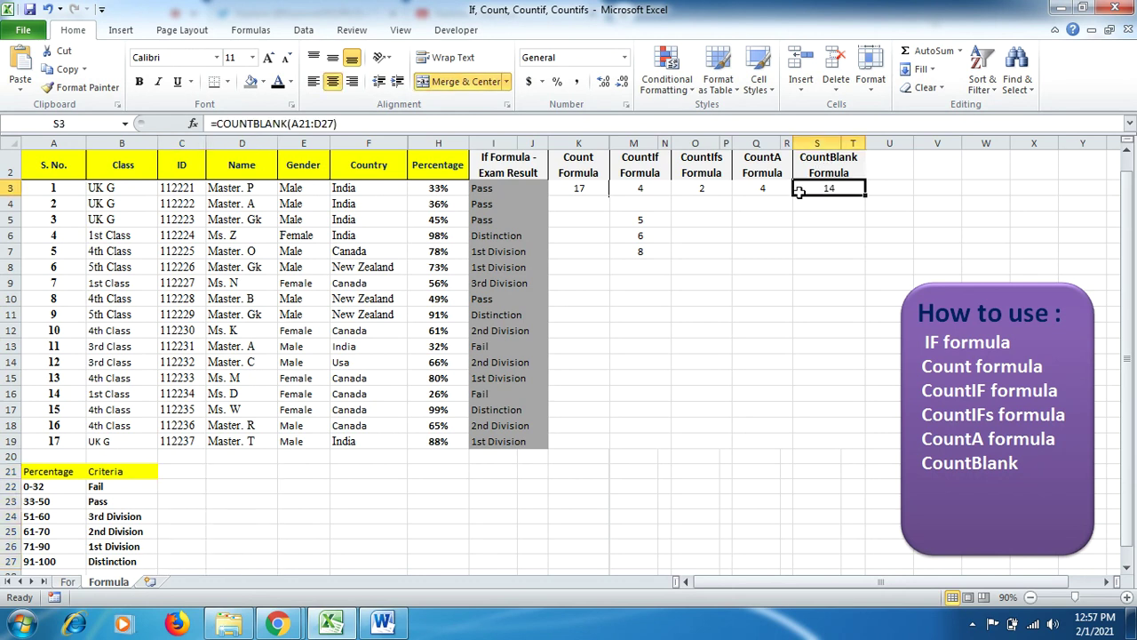
{"action": "left_click", "coordinate": [775, 193]}
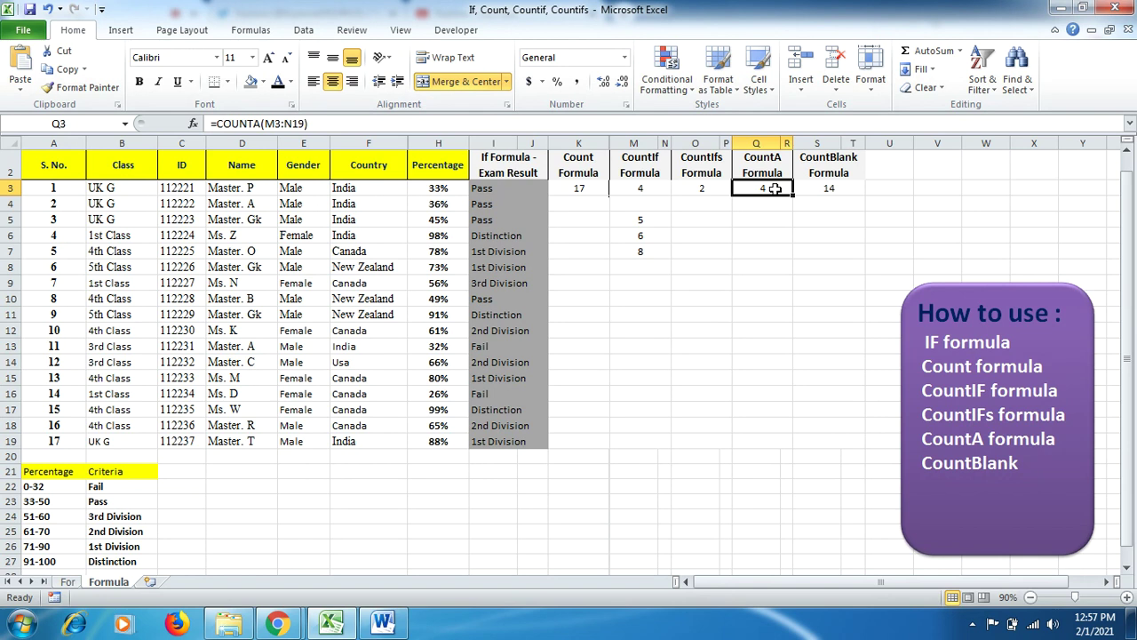
{"action": "left_click", "coordinate": [815, 189]}
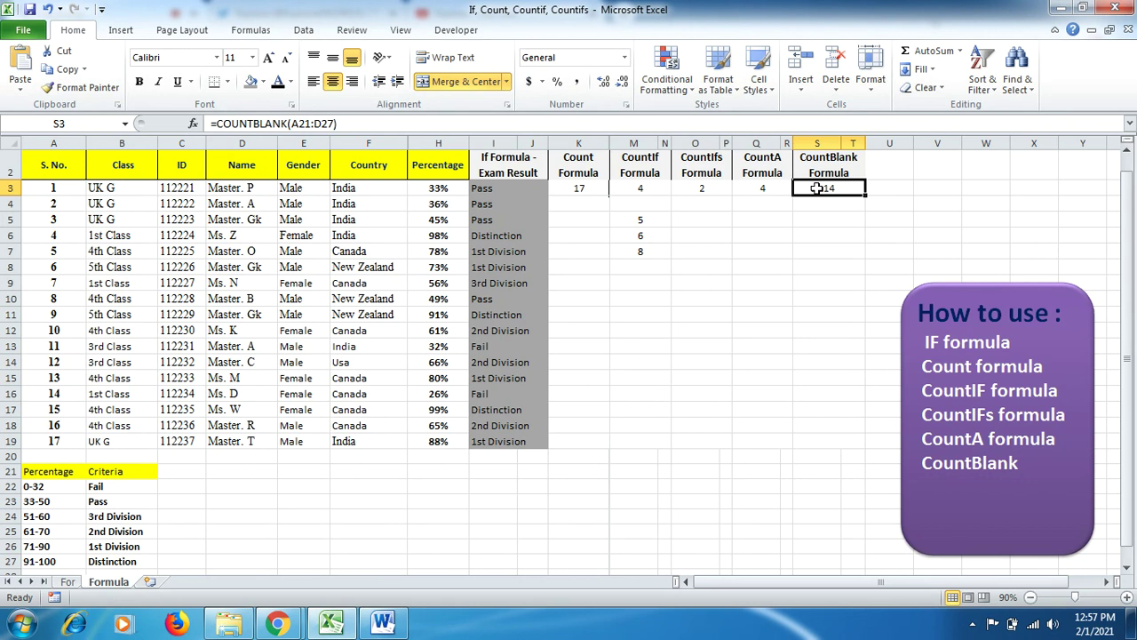
{"action": "left_click_drag", "start_coordinate": [756, 188], "coordinate": [818, 187]}
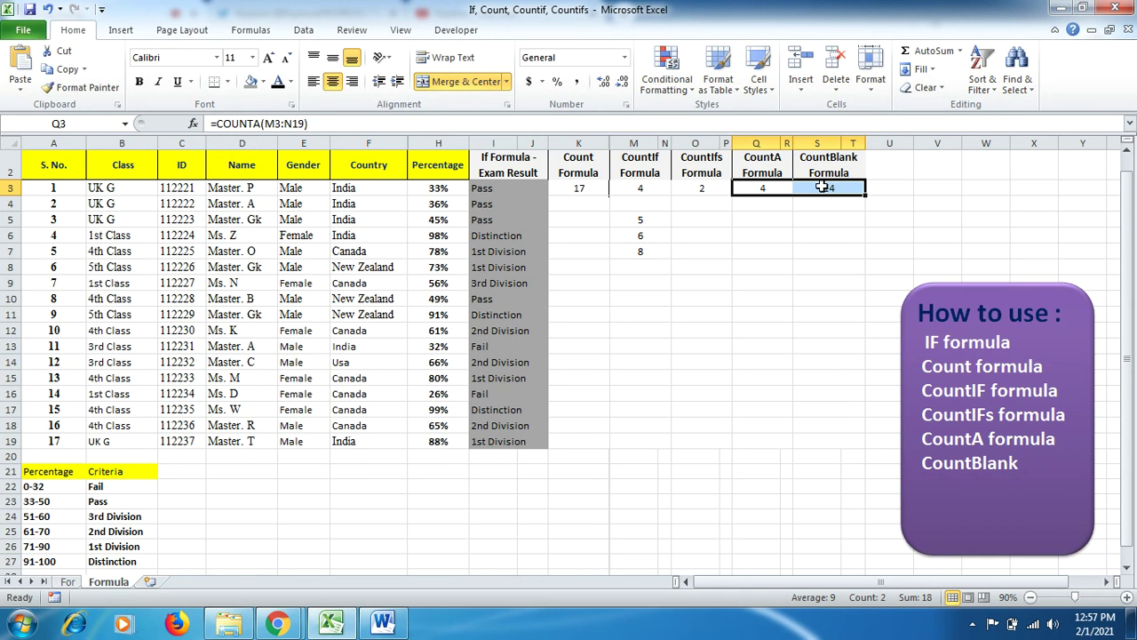
{"action": "left_click", "coordinate": [749, 318]}
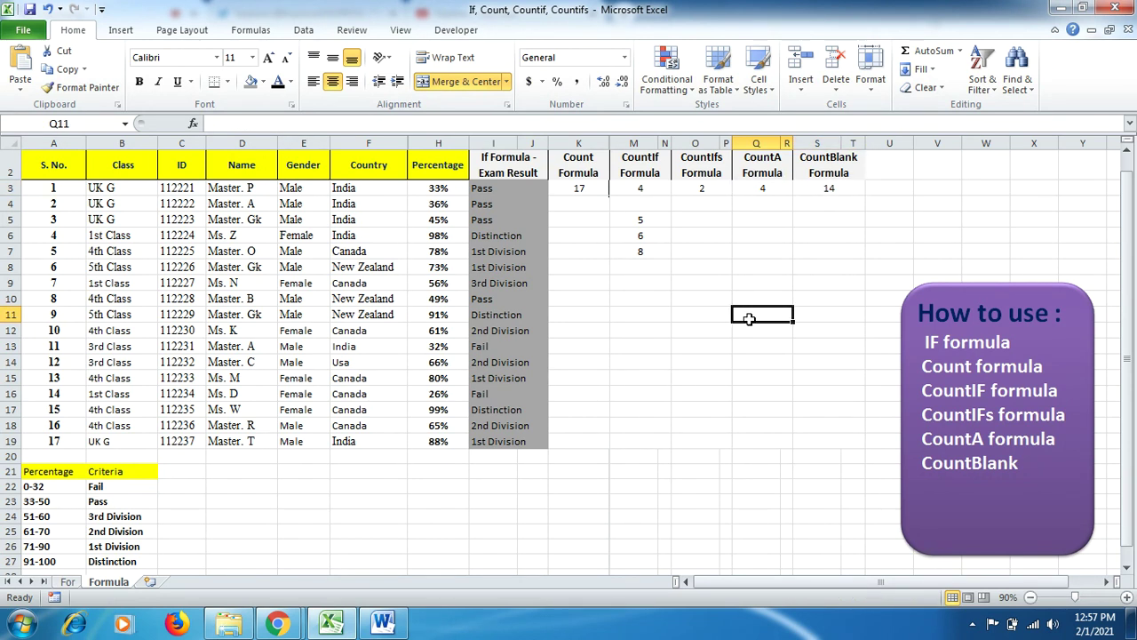